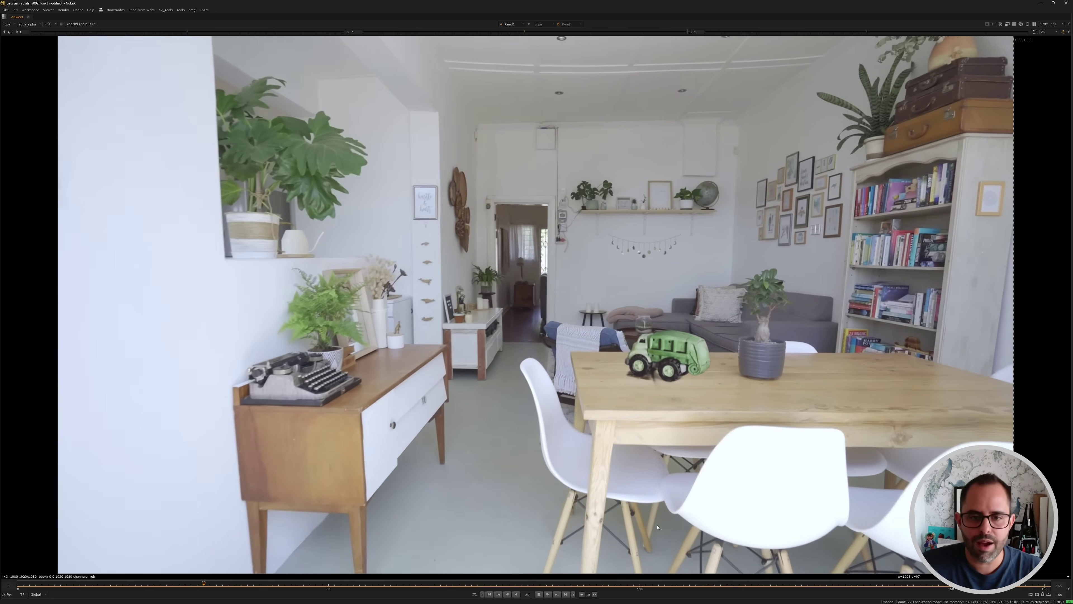
Leave the full-screen viewer and play back the original background plate from the Cam1Reader node
key("space")
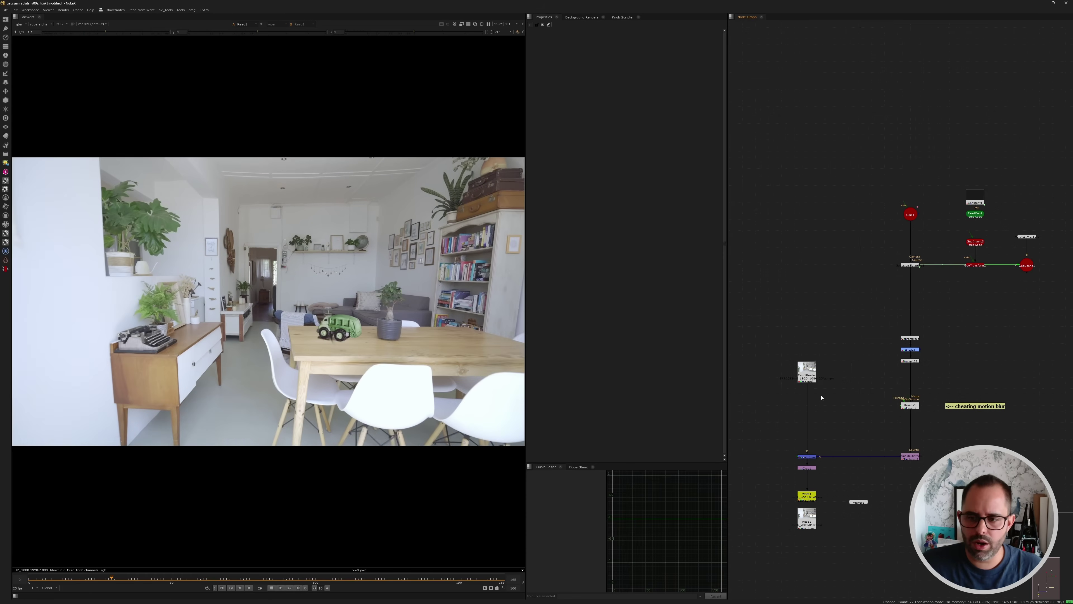
scroll(899, 281, "up", 4)
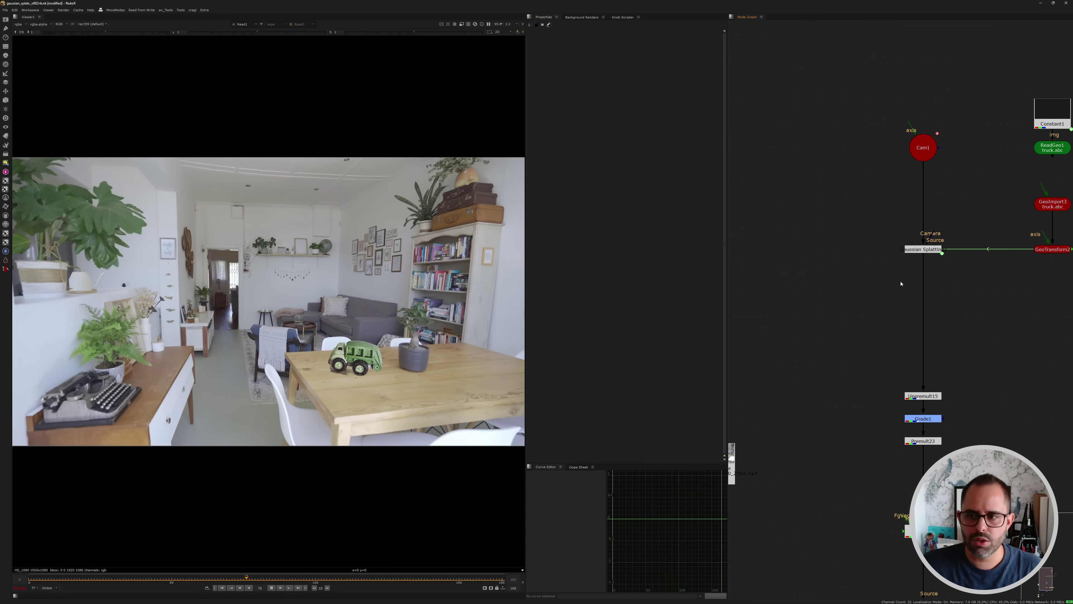
middle_click_drag(844, 347, 957, 175)
left_click(829, 292)
key("1")
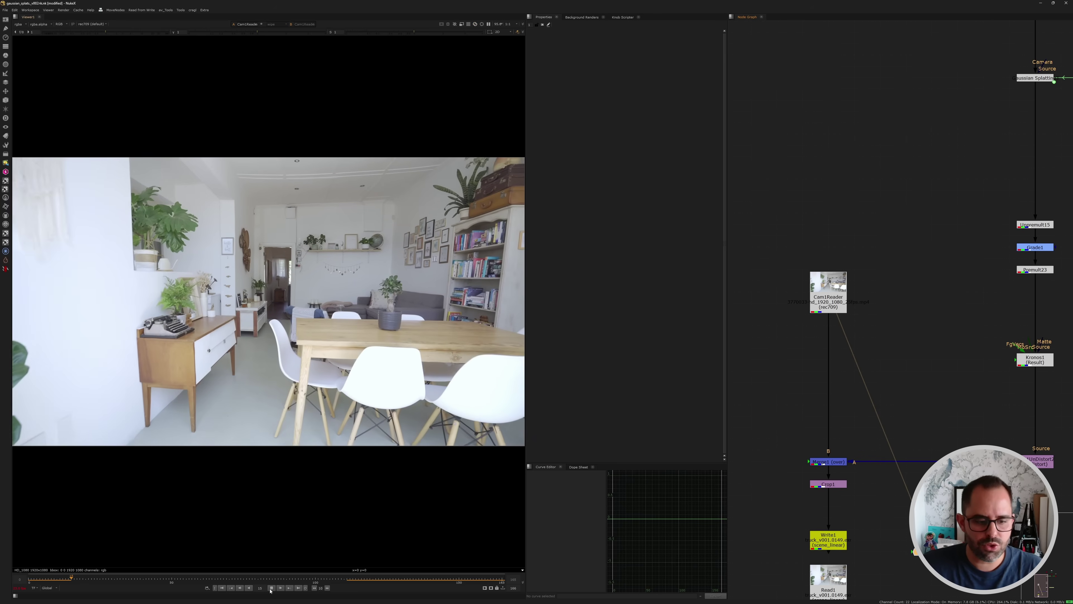
key("k")
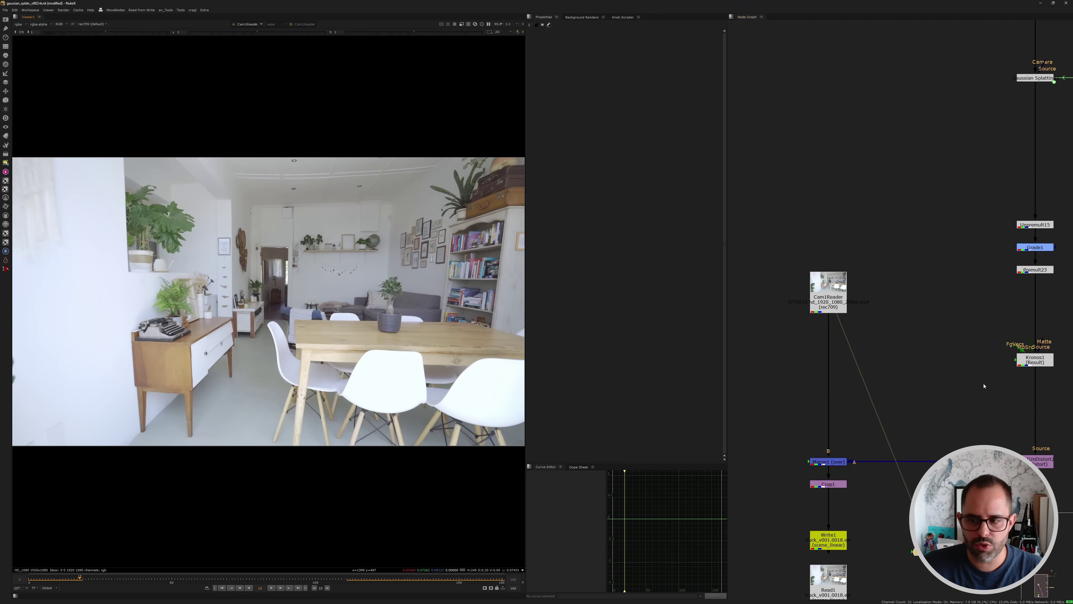
Display the merge node's output, with the truck render composited over the background plate
middle_click_drag(983, 386, 884, 381)
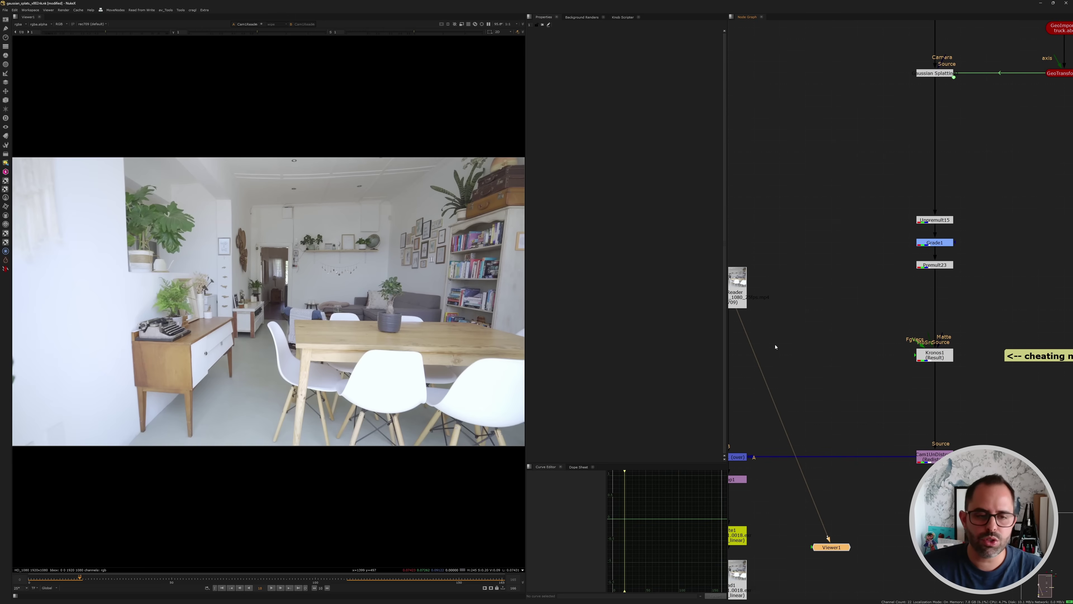
middle_click_drag(753, 463, 758, 463)
left_click(742, 457)
key("1")
Open the properties of the Gaussian Splatting node that the tracked camera feeds
scroll(763, 385, "up", 3)
middle_click_drag(912, 77, 808, 363)
scroll(808, 364, "up", 2)
scroll(798, 352, "up", 2)
left_click_drag(761, 293, 996, 415)
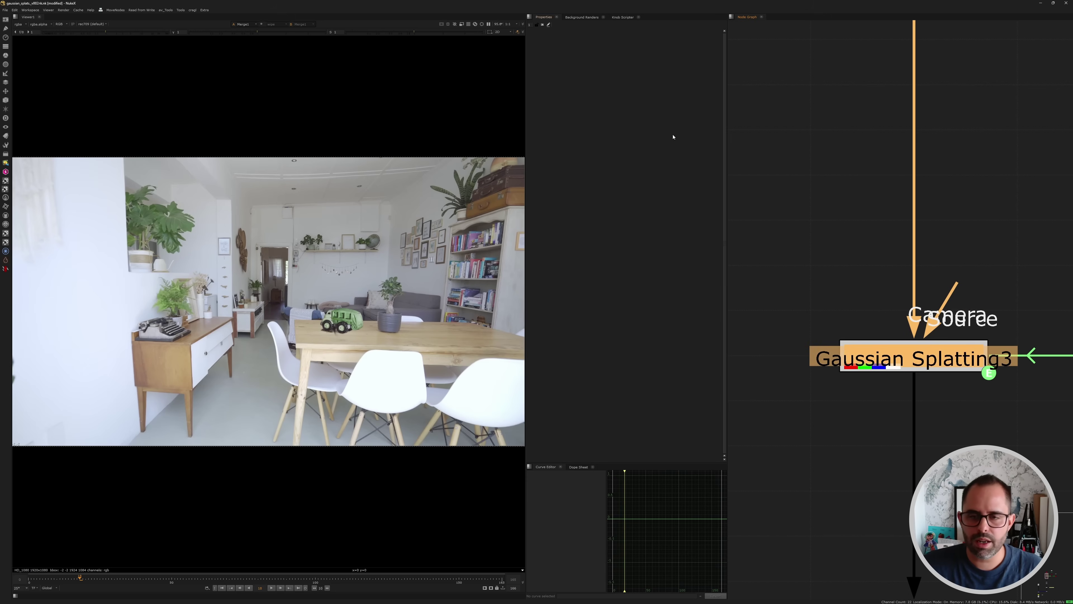
key("Return")
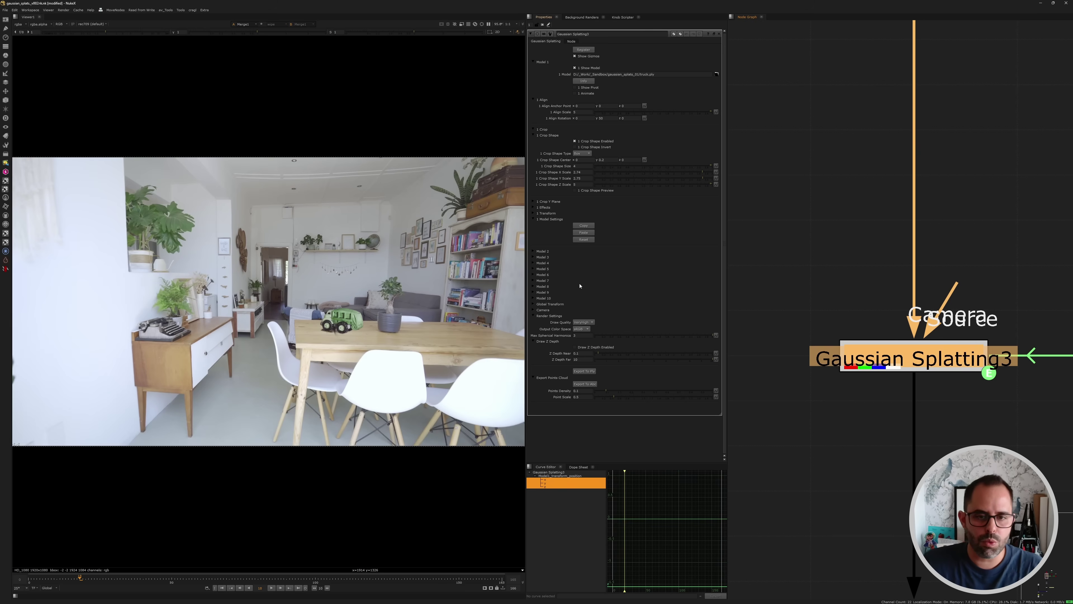
left_click(823, 288)
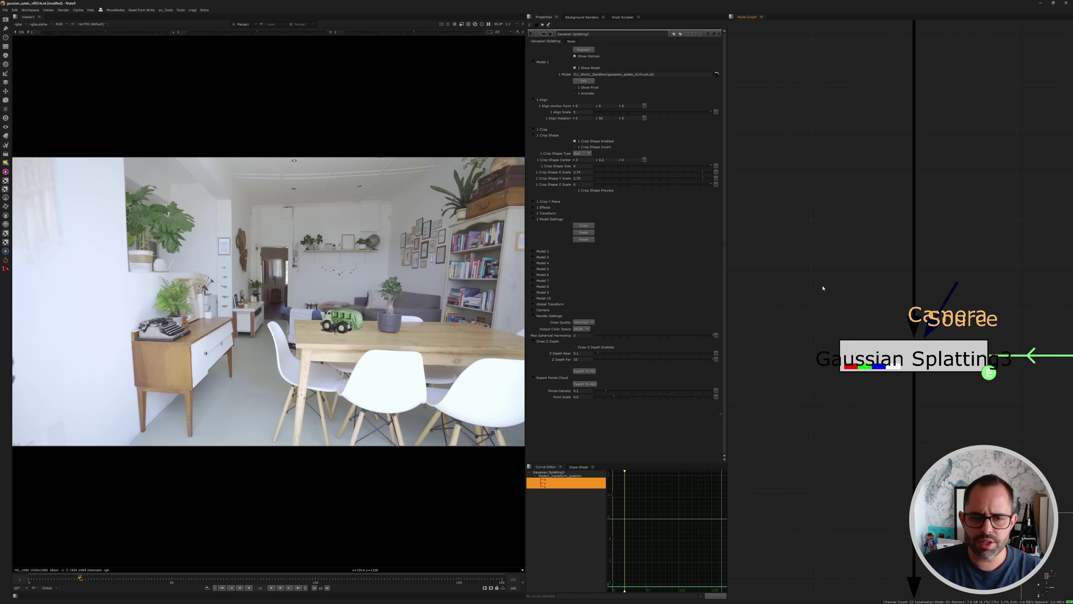
Switch to the browser and examine the Gaussian Splatting for Nuke product page, including its features, alignment, crop and noise sections
key("alt+Tab")
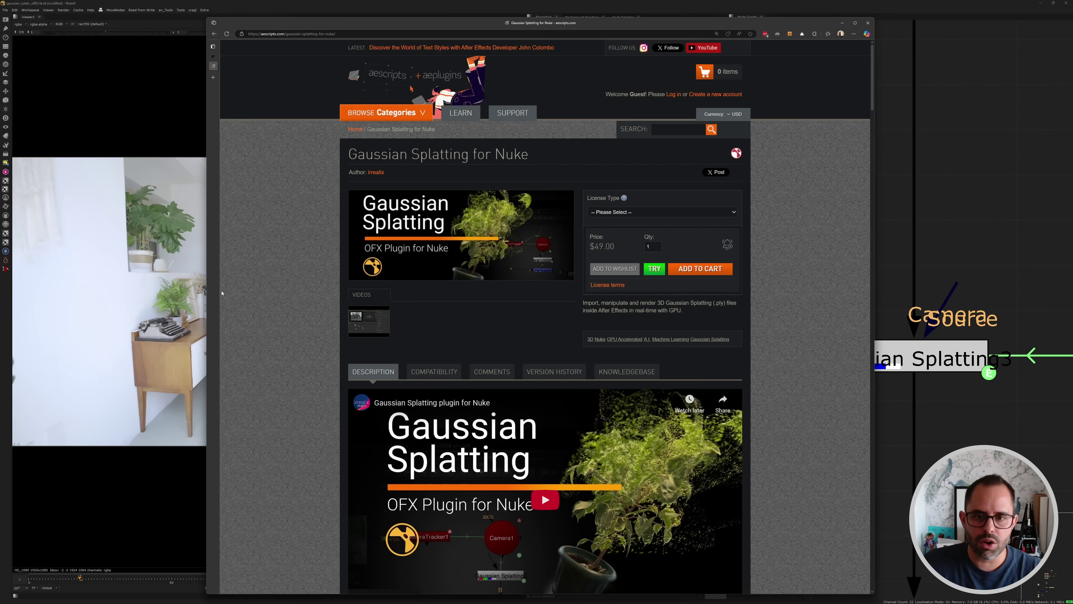
scroll(391, 220, "down", 4)
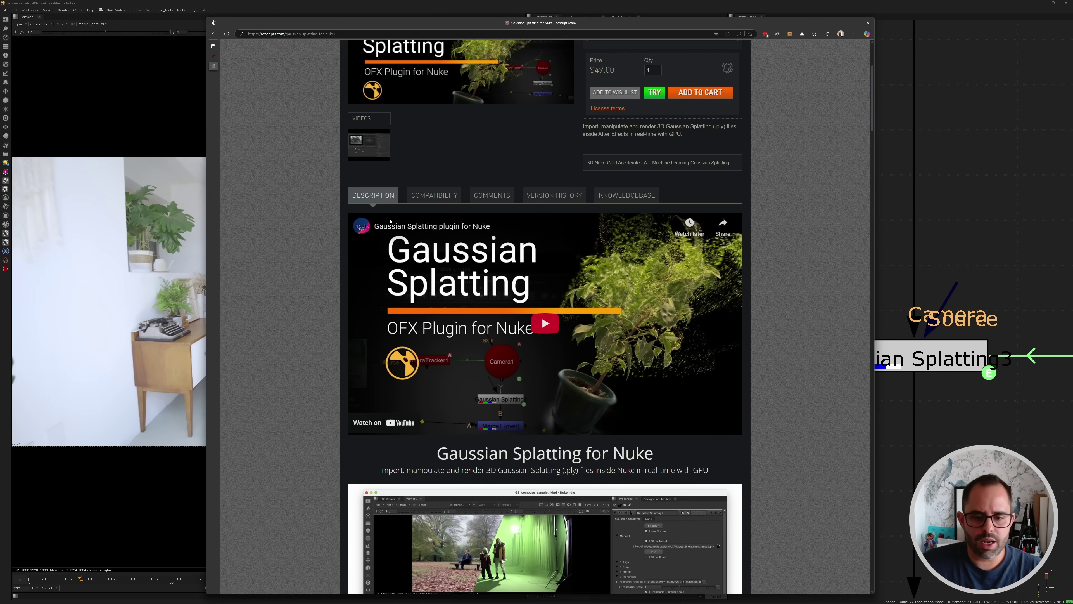
scroll(390, 221, "down", 10)
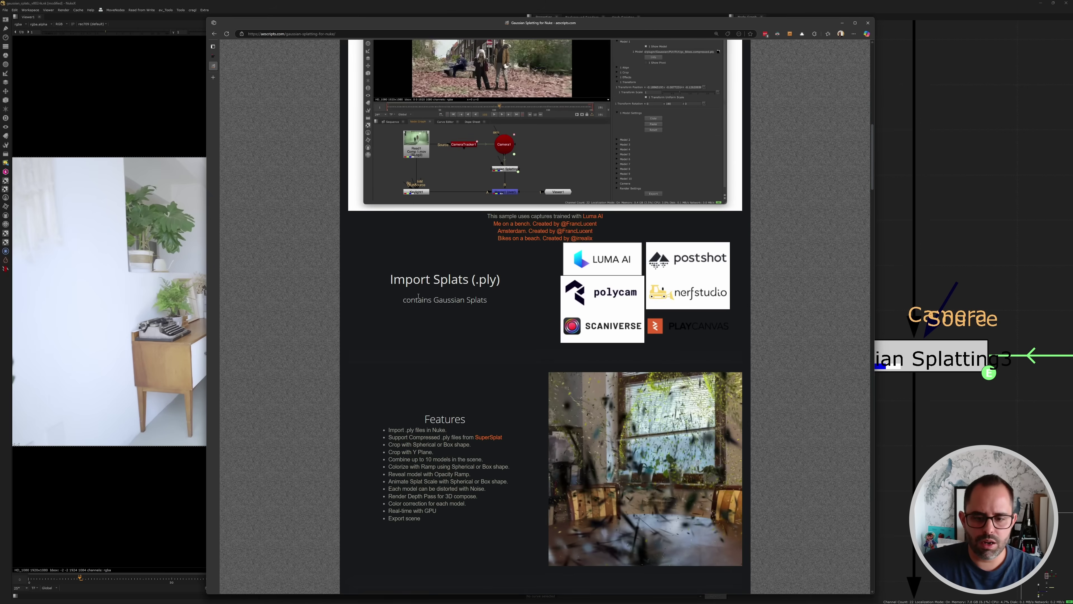
scroll(420, 330, "down", 5)
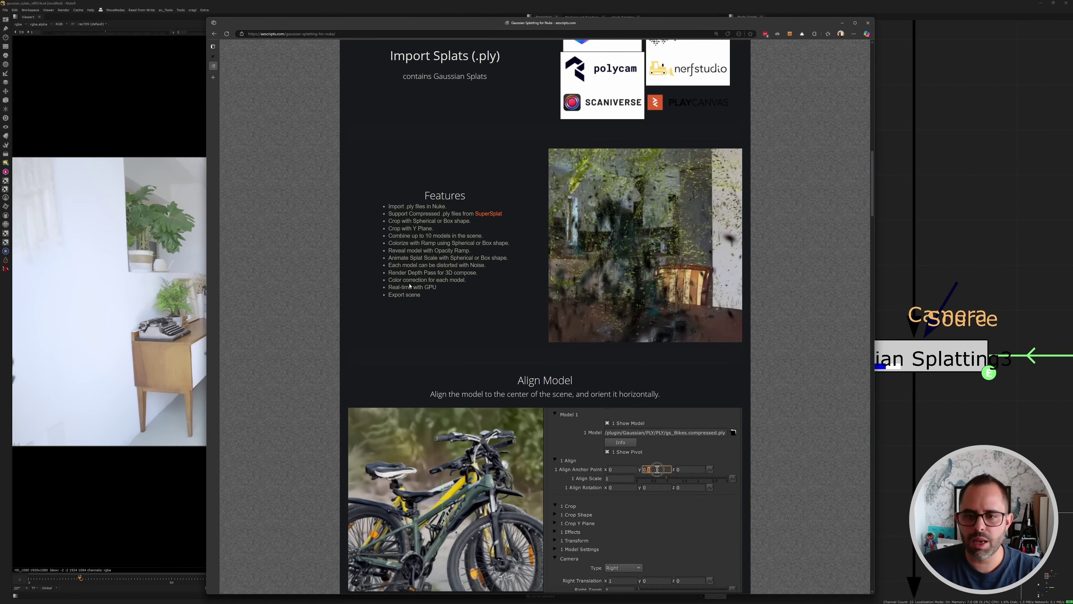
scroll(393, 334, "down", 8)
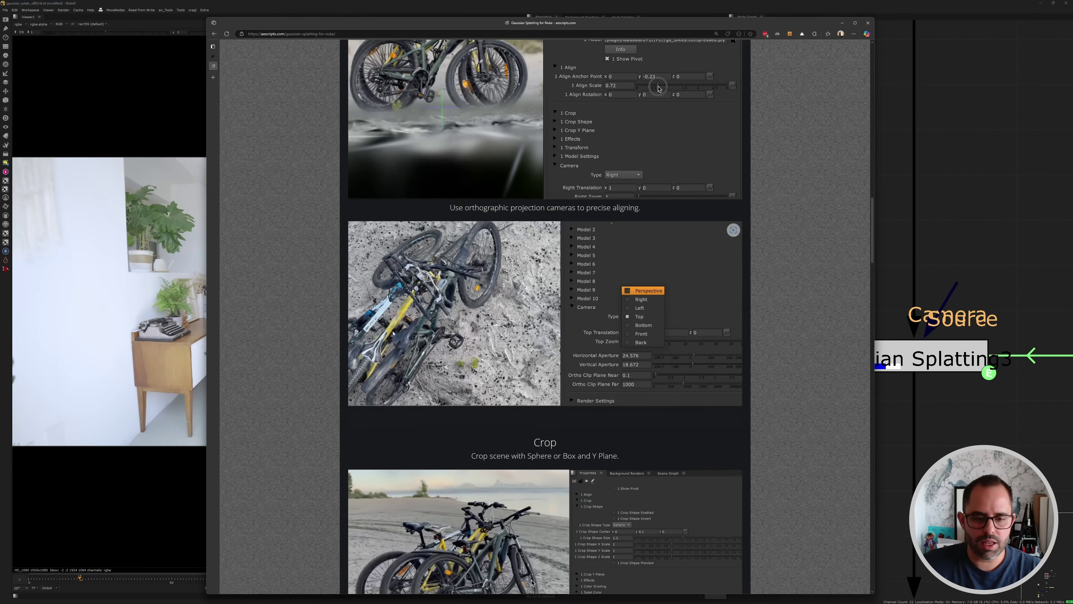
scroll(392, 334, "down", 10)
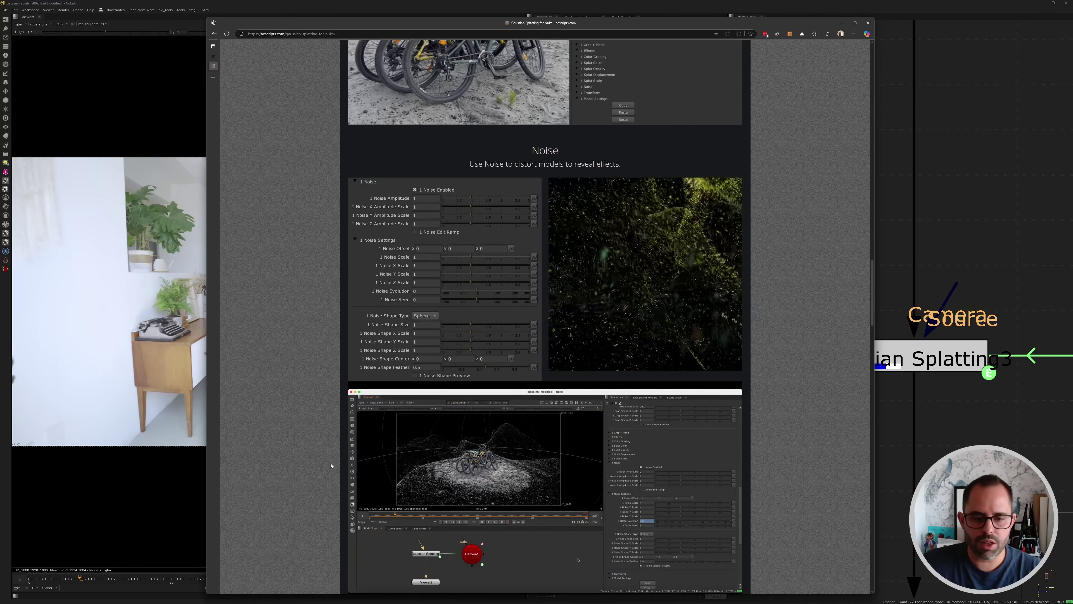
scroll(331, 465, "up", 20)
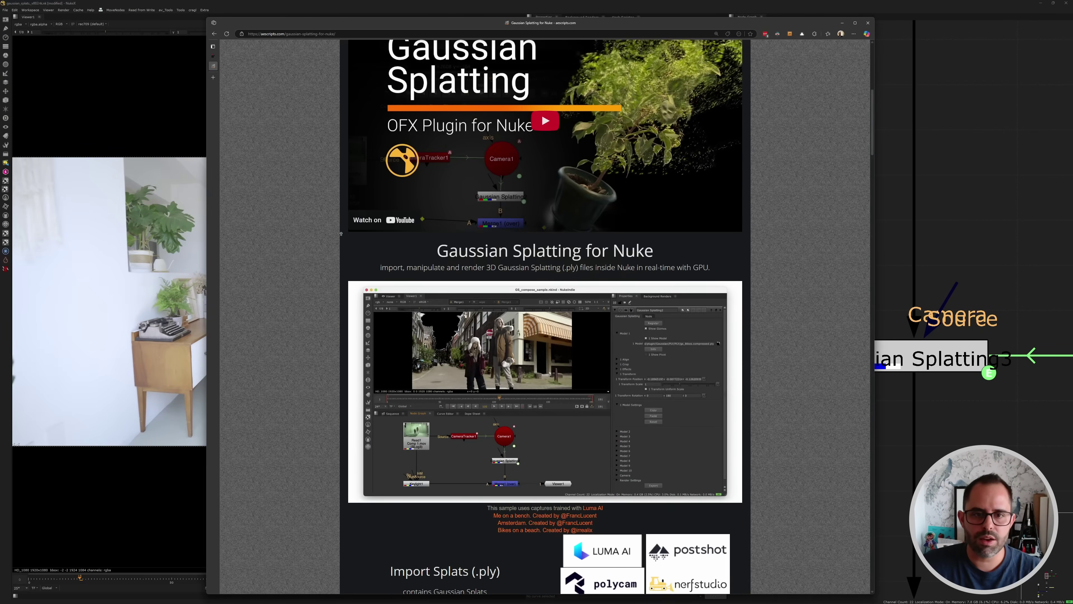
scroll(334, 237, "up", 8)
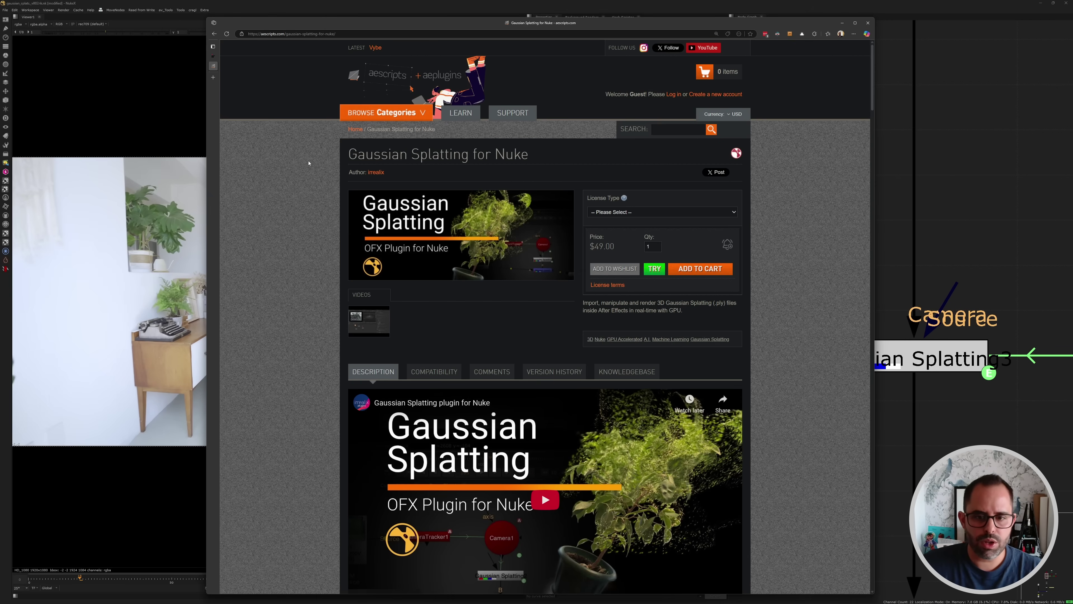
left_click(213, 57)
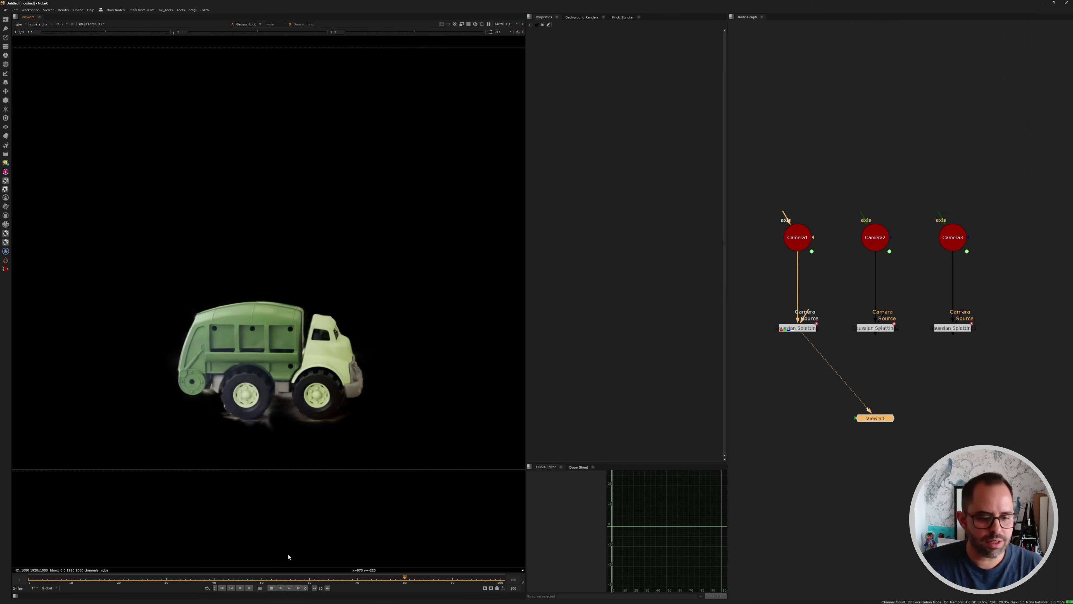
Play and scrub through the truck splat's turntable animation, and inspect the Camera1 properties
left_click(271, 588)
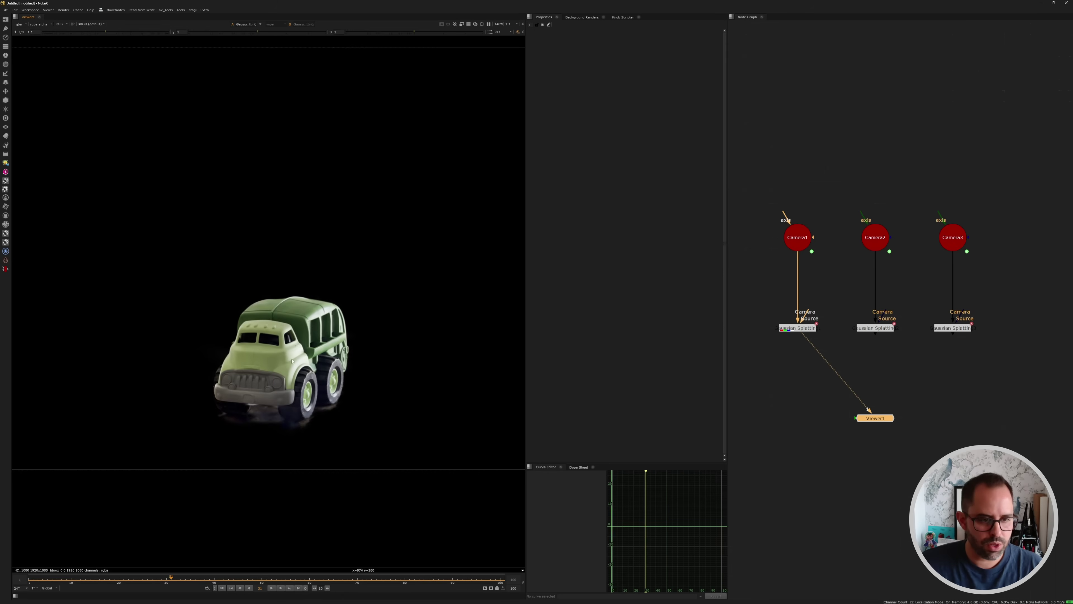
left_click_drag(186, 584, 136, 559)
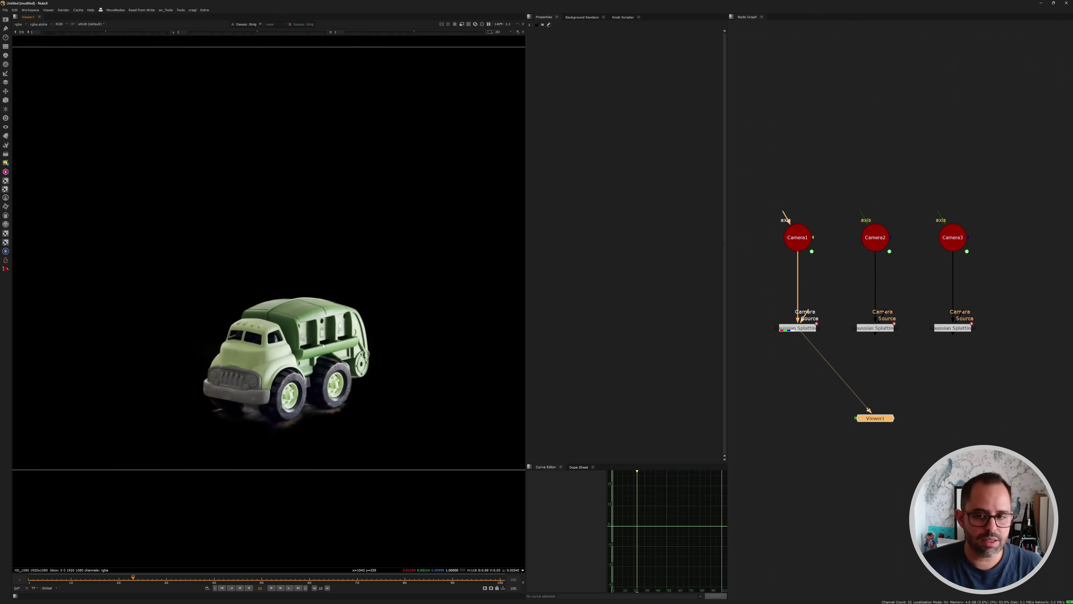
double_click(804, 248)
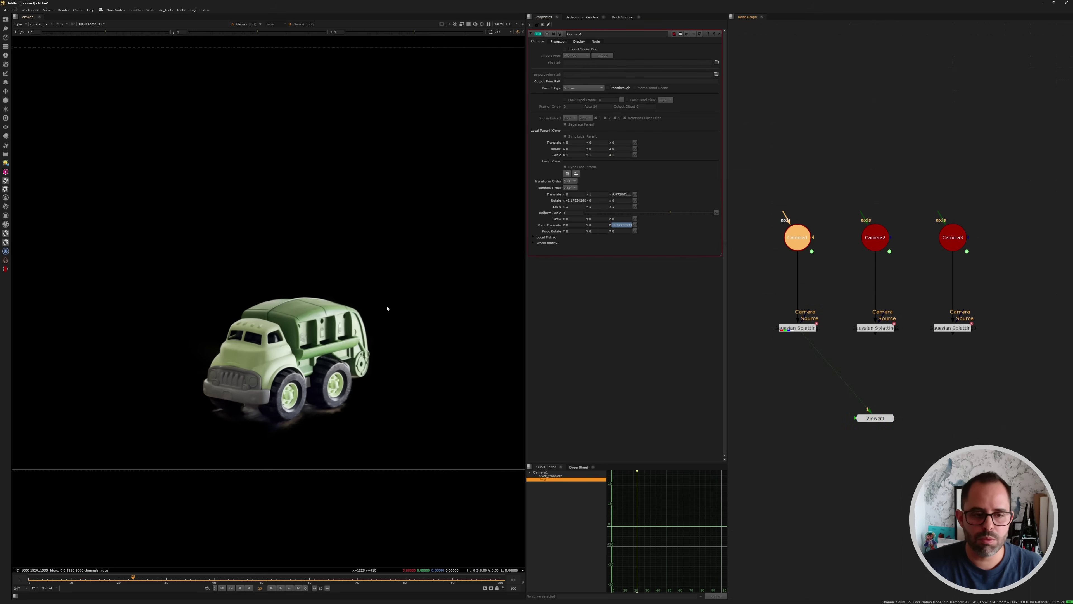
left_click_drag(275, 579, 176, 568)
Try tilting the truck splat back and forth by adjusting Model 1's X transform rotation in the first Gaussian Splatting node
double_click(797, 327)
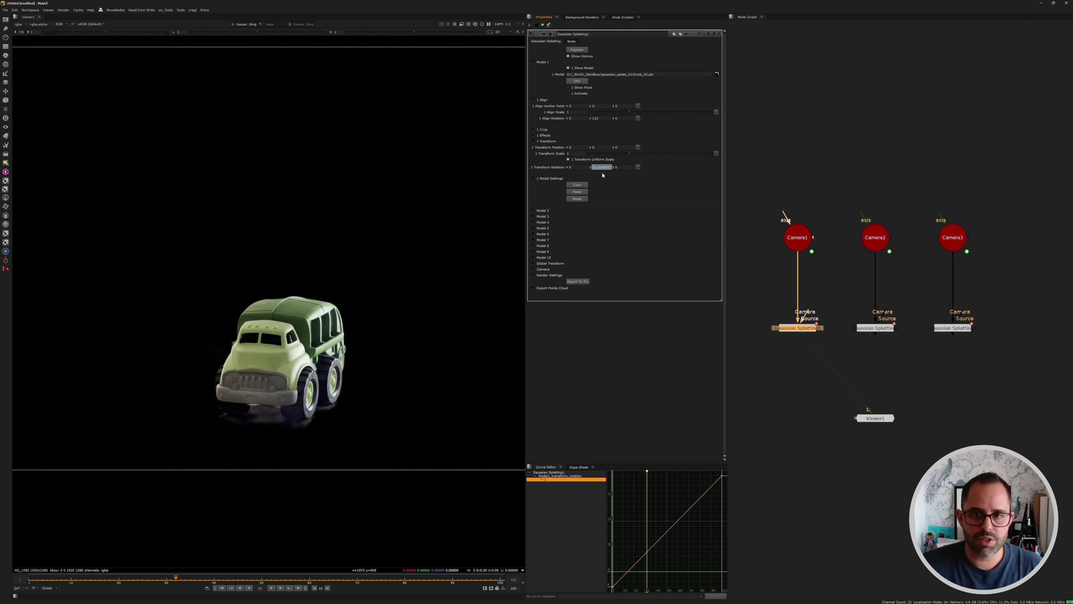
left_click_drag(575, 167, 465, 173)
key("Up")
key("Up")
key("Up")
key("Up")
key("Up")
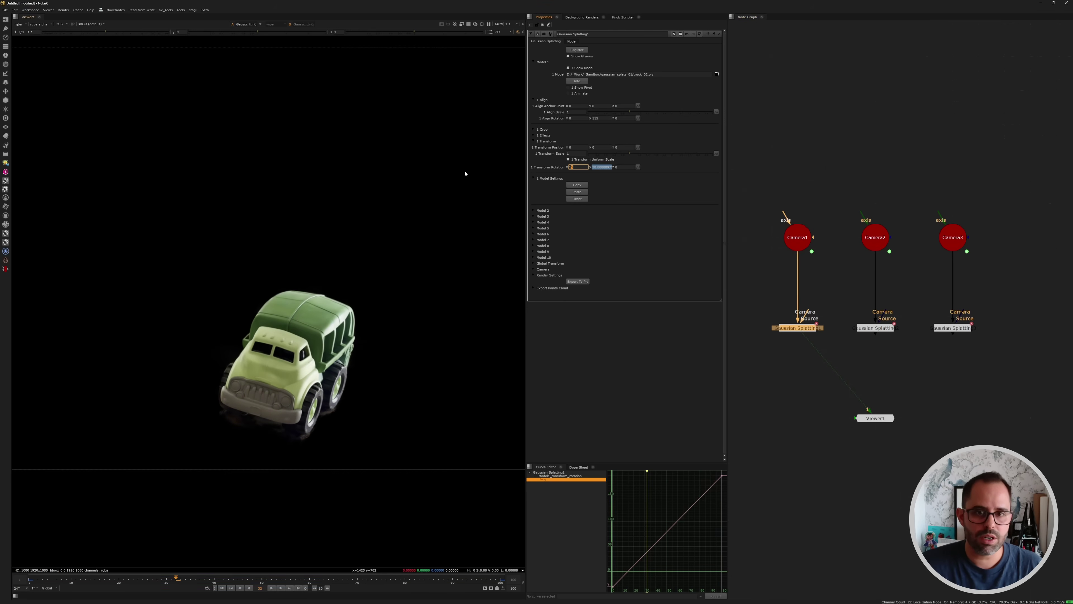
key("Down")
key("Down")
key("Down")
key("Down")
key("Down")
key("Down")
key("Down")
key("Down")
key("Down")
key("Down")
key("Down")
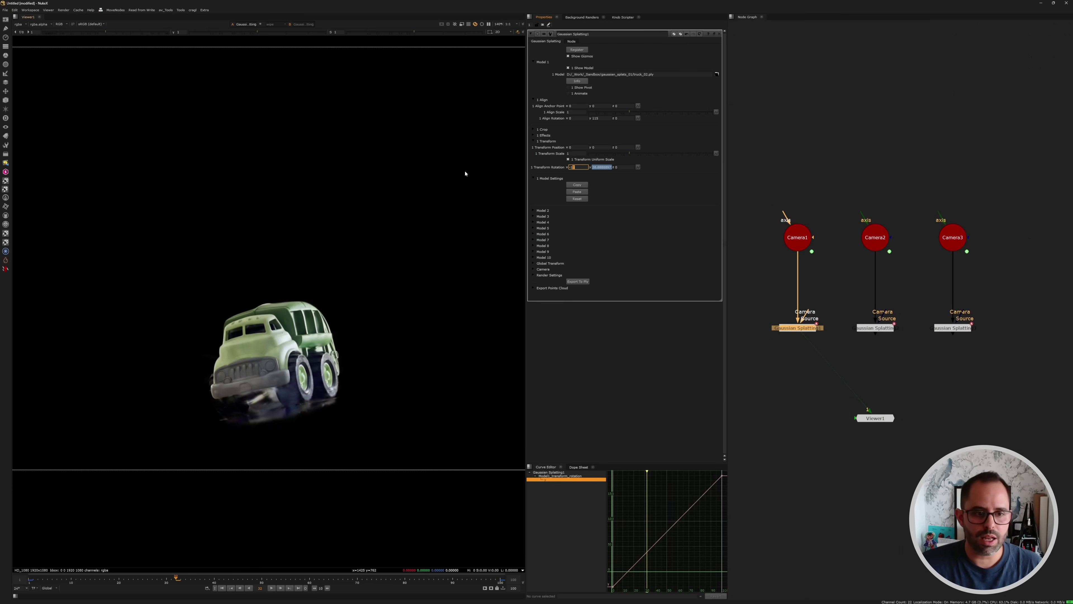
key("Up")
key("Up")
key("Up")
key("Up")
key("Up")
key("Up")
key("Up")
key("Up")
key("Up")
key("Up")
key("Up")
key("Up")
key("Up")
key("Up")
key("Up")
key("Up")
key("Up")
View the lighthouse splat from the second Gaussian Splatting node in motion, and display the abandoned car splat from the third
left_click_drag(818, 351, 875, 328)
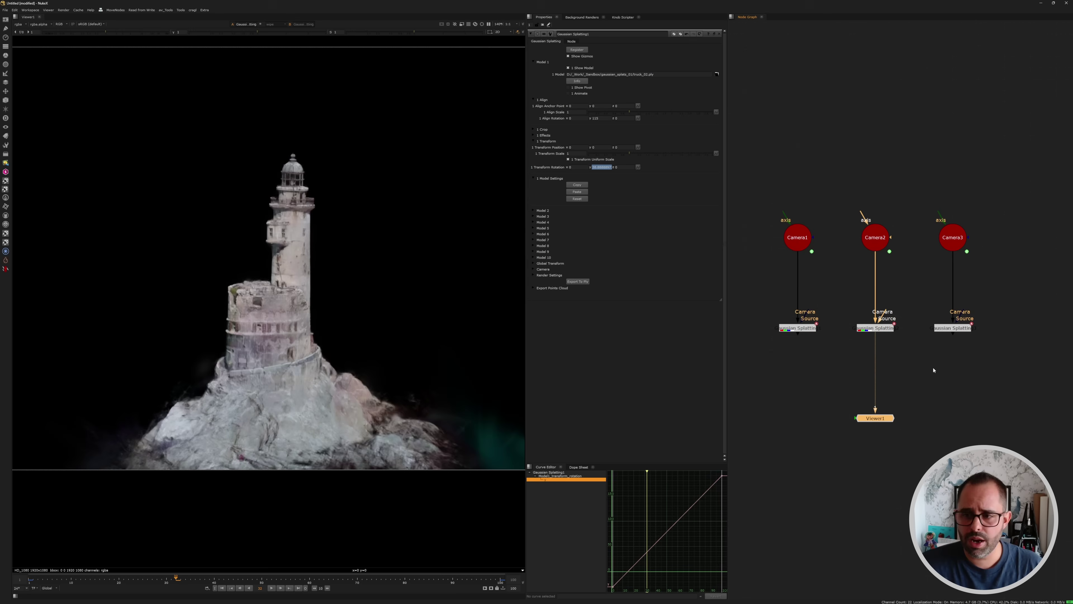
left_click(271, 587)
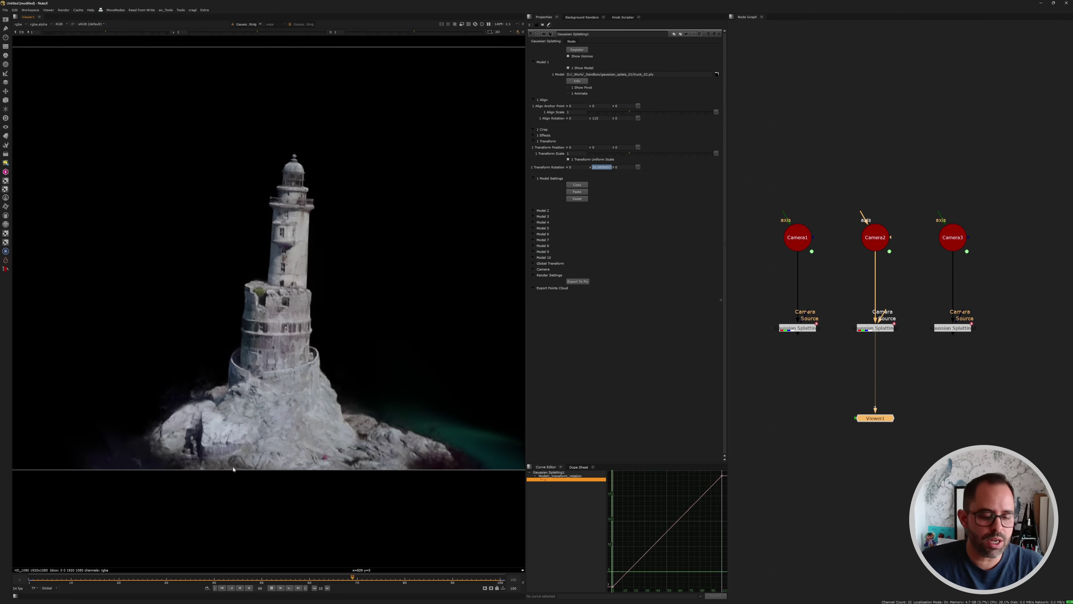
key("3")
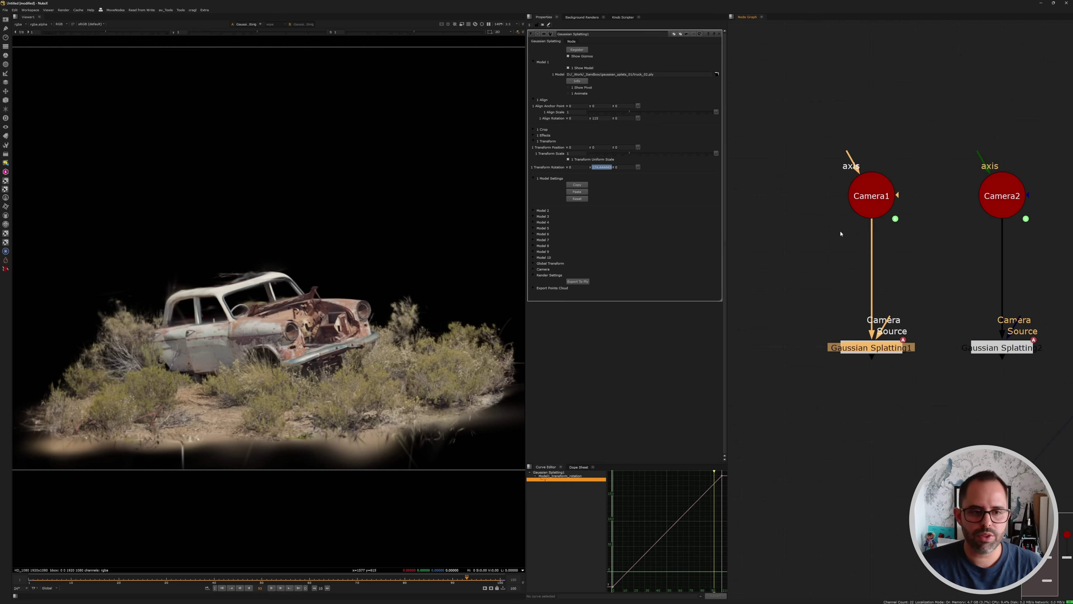
Add a new Gaussian Splatting node from irrealix in an empty area of the node graph
scroll(764, 240, "up", 5)
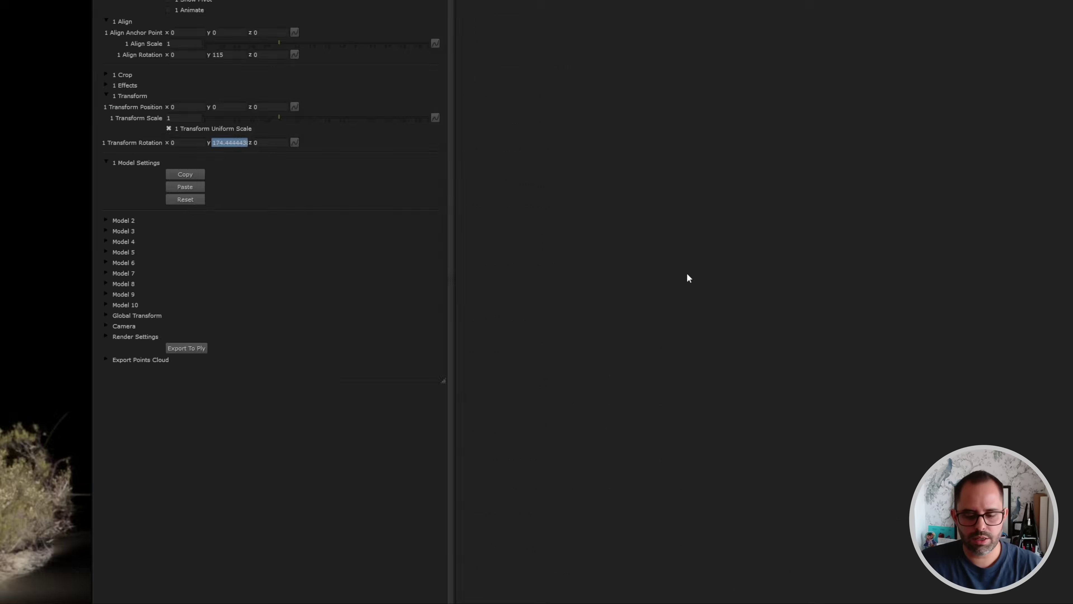
key("Tab")
type("gauss")
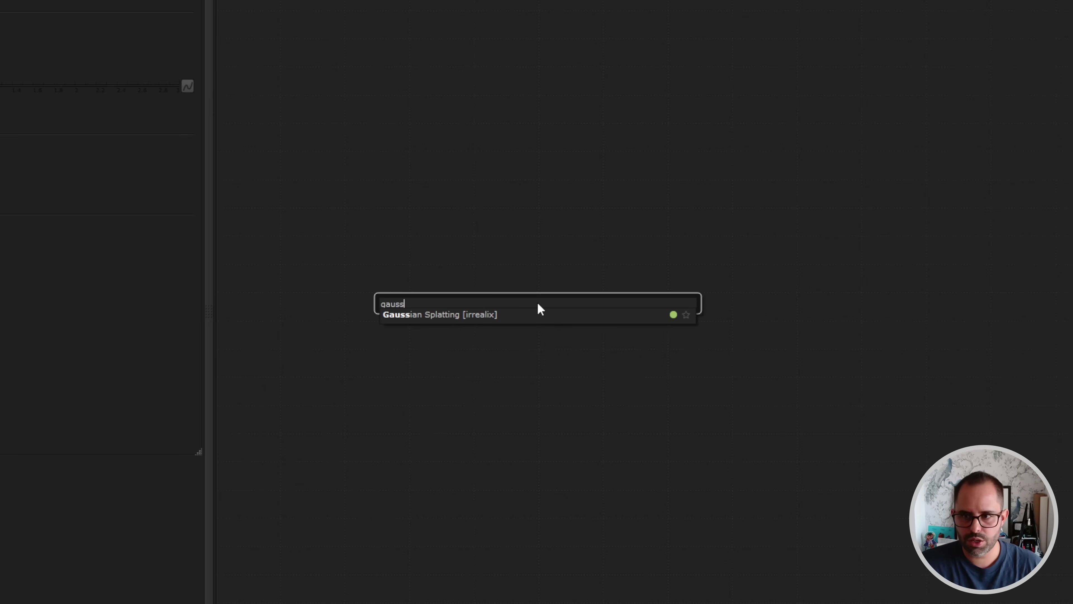
key("Down")
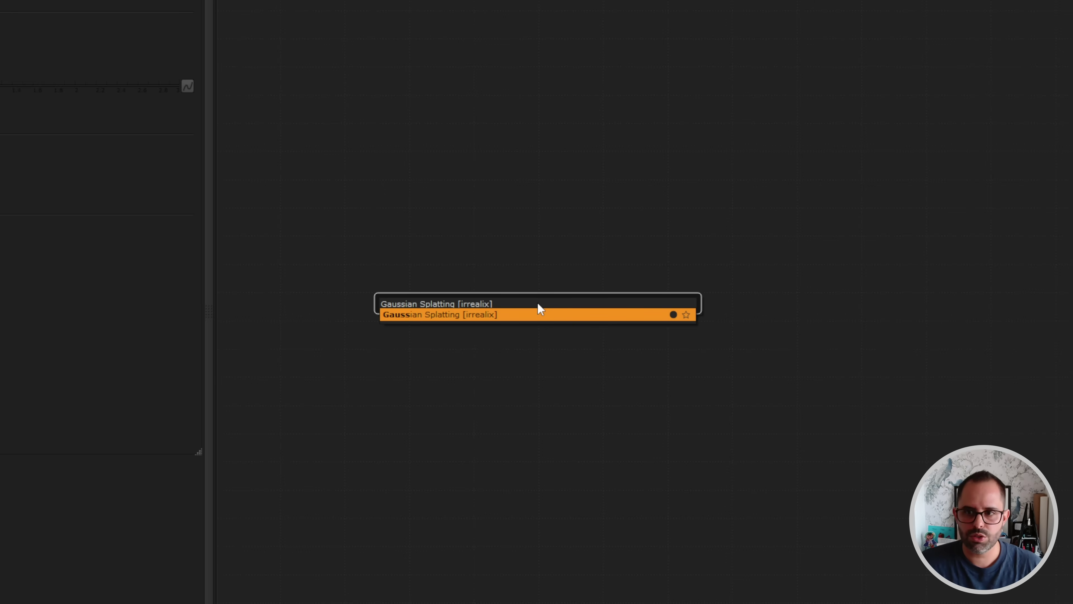
key("Return")
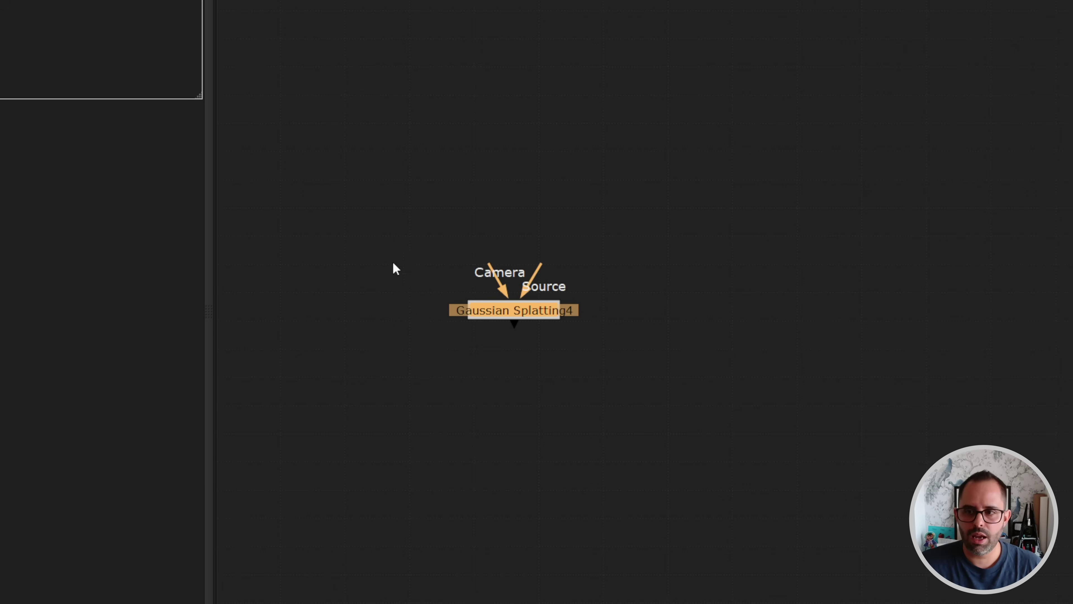
Load truck_02.ply from the gaussian_splats_01 folder as Model 1 of the new Gaussian Splatting node
scroll(441, 301, "up", 4)
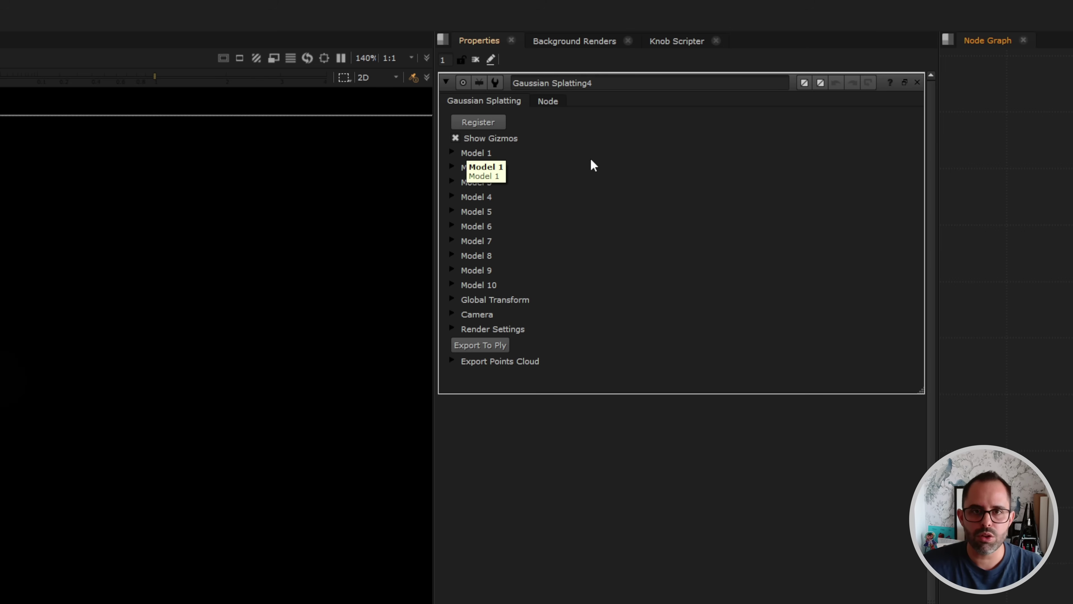
left_click(451, 153)
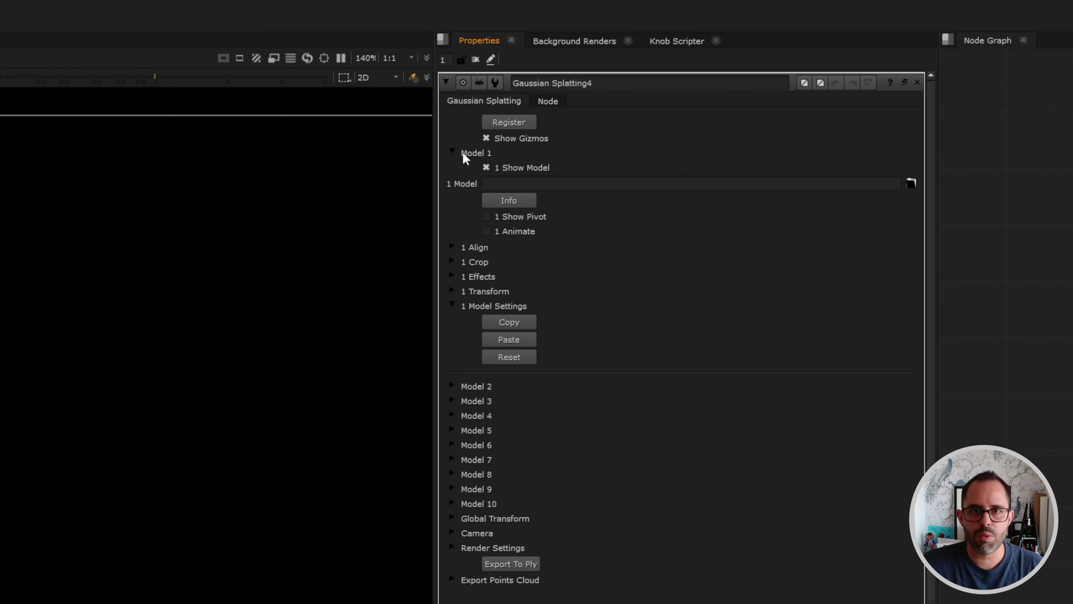
left_click(910, 183)
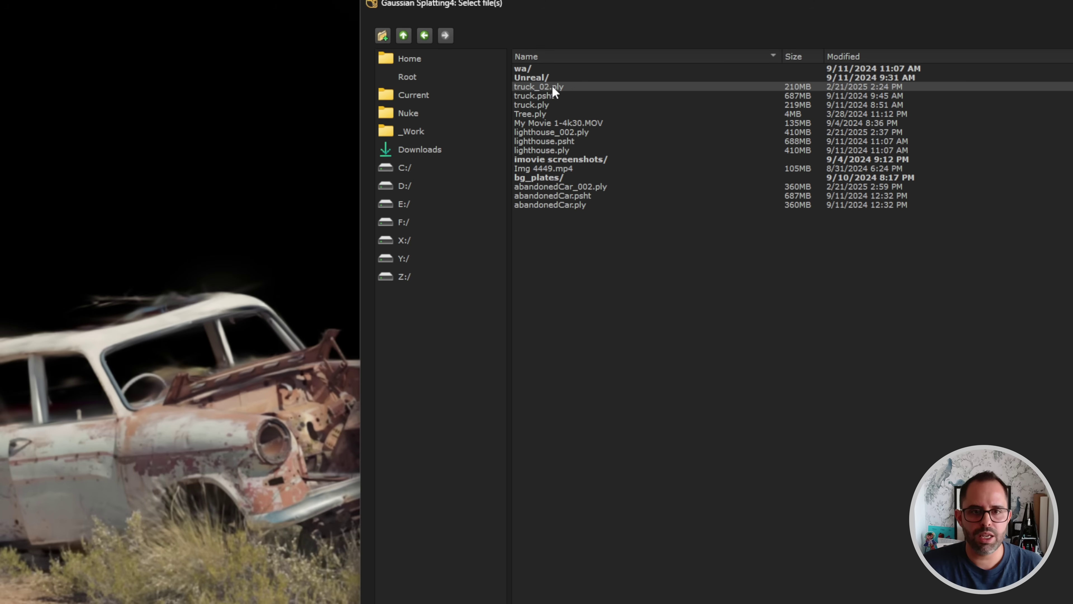
double_click(541, 86)
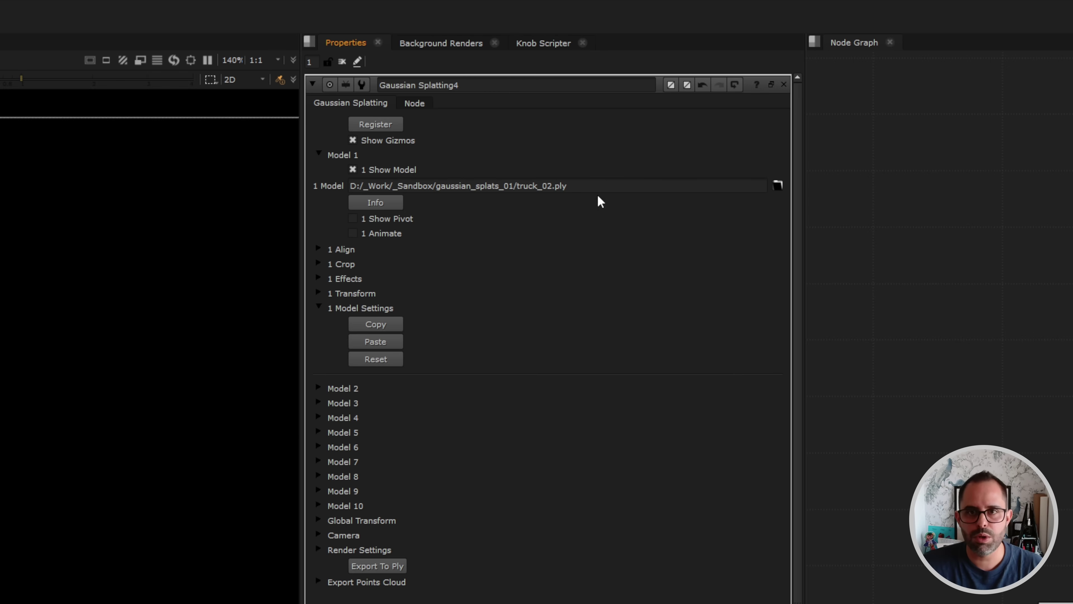
left_click_drag(575, 184, 414, 180)
left_click(560, 185)
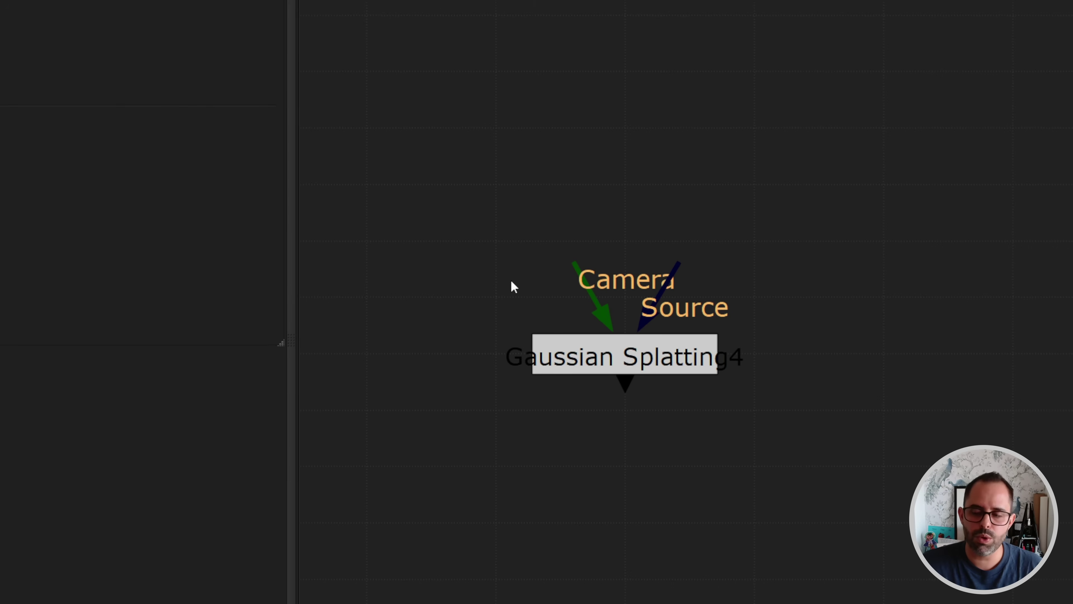
Expand the point cloud export options of the new Gaussian Splatting node and inspect the Points Density and Point Scale settings
left_click_drag(452, 300, 839, 455)
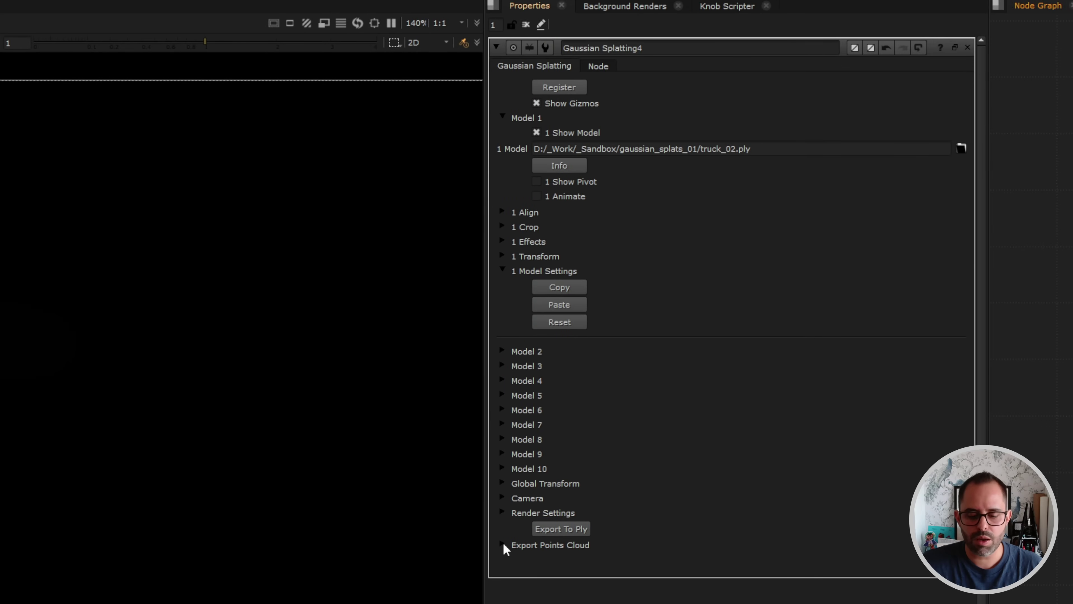
left_click(503, 546)
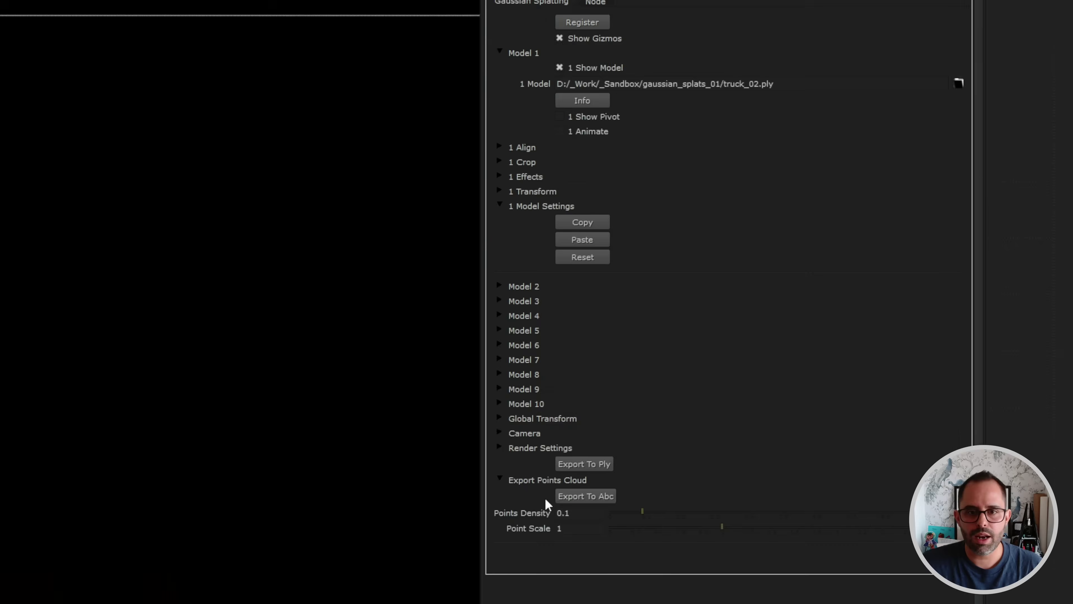
left_click(561, 512)
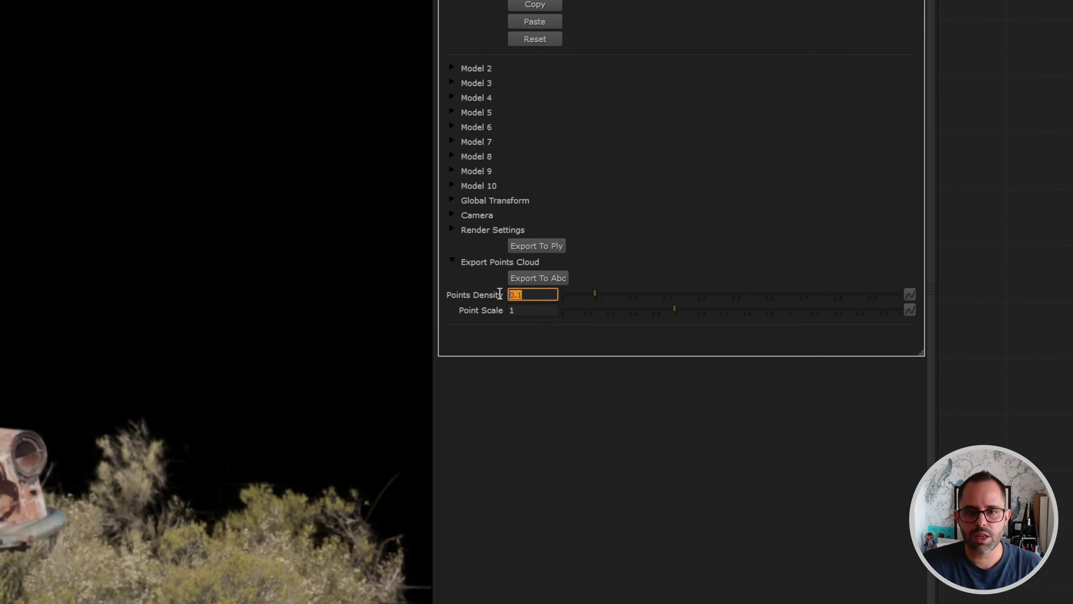
left_click_drag(533, 310, 491, 310)
left_click(486, 286)
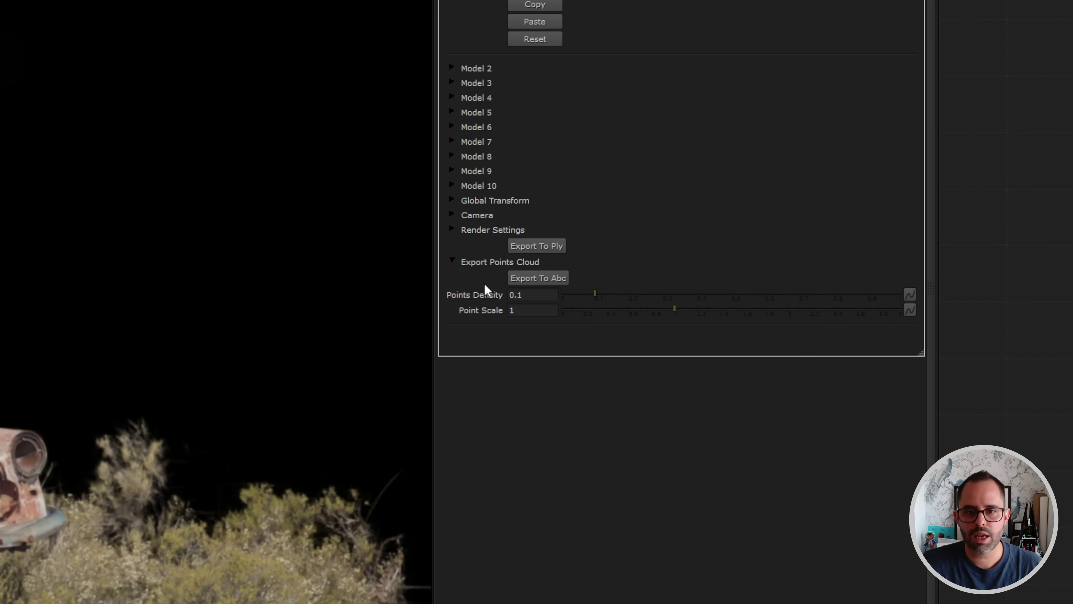
Export the truck splat as an Alembic point cloud named truck_002.abc
left_click(545, 278)
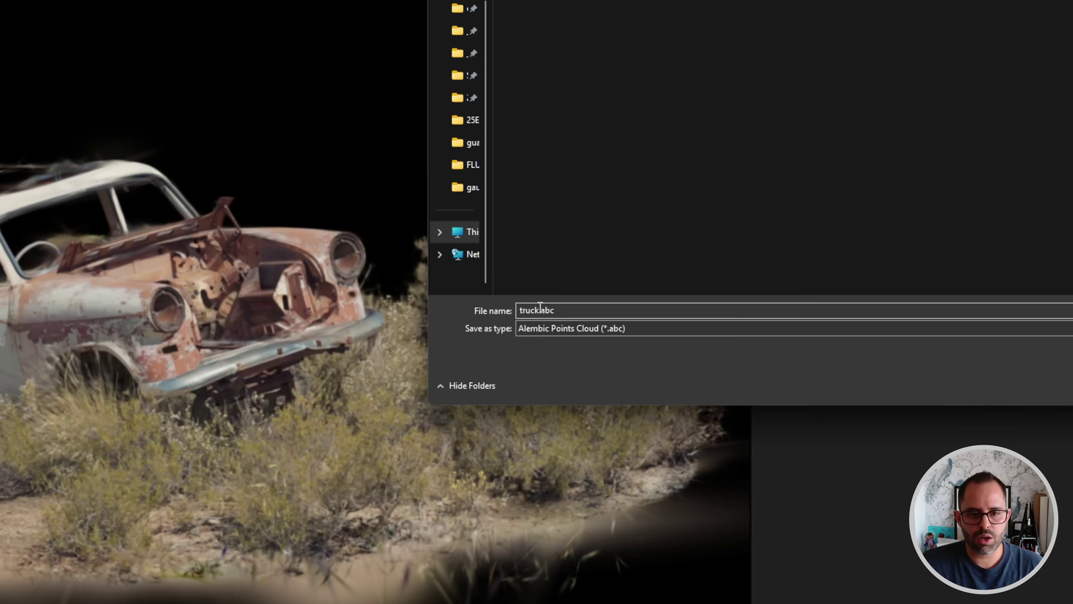
left_click(540, 307)
key("Left")
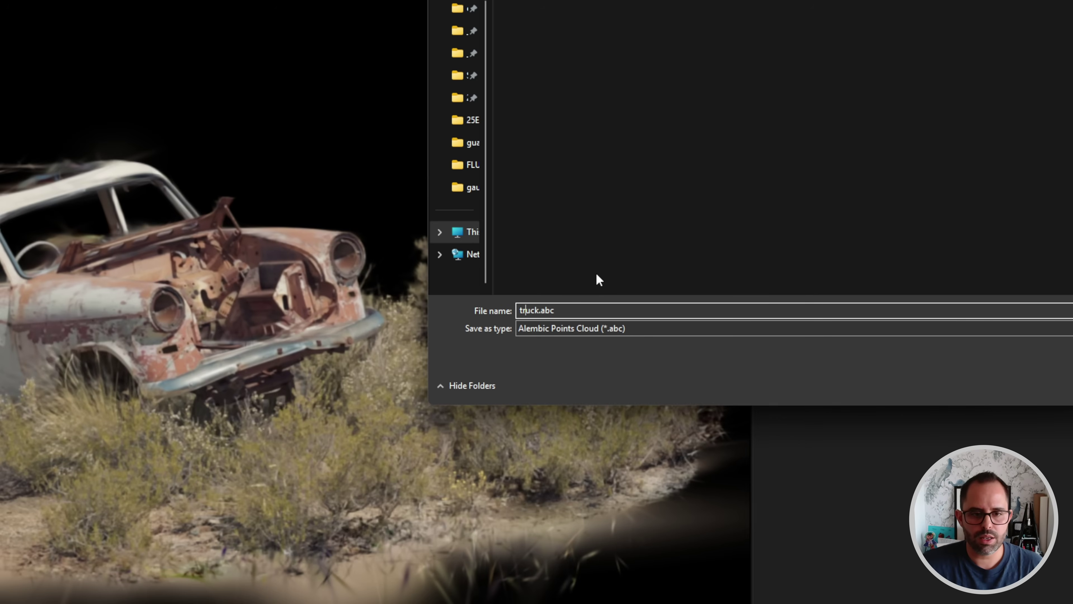
type("_002")
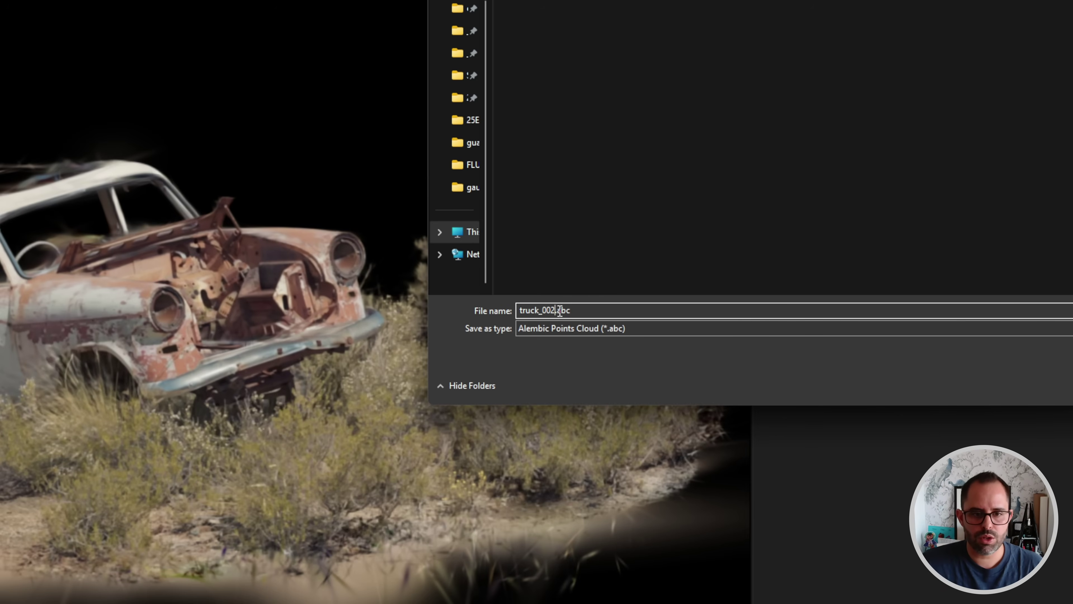
left_click_drag(556, 311, 590, 310)
key("Right")
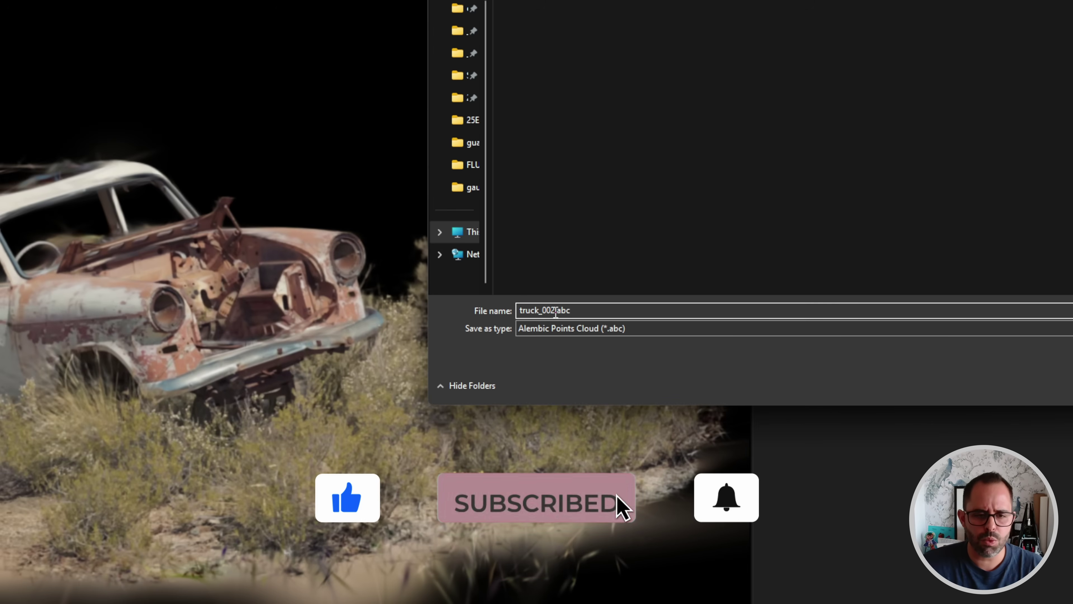
left_click_drag(555, 312, 584, 309)
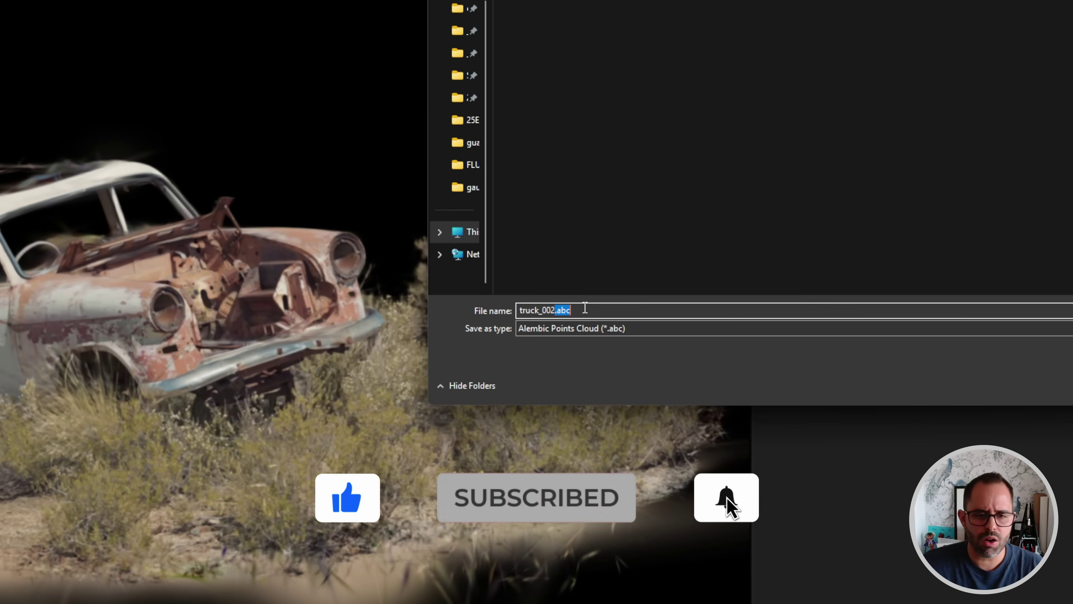
left_click(573, 253)
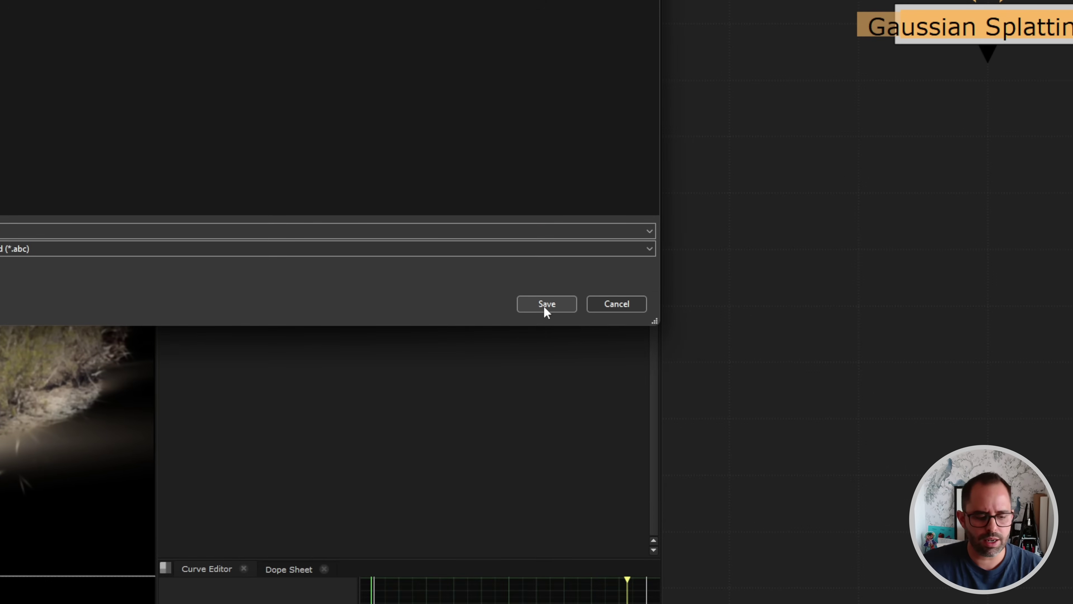
left_click(546, 306)
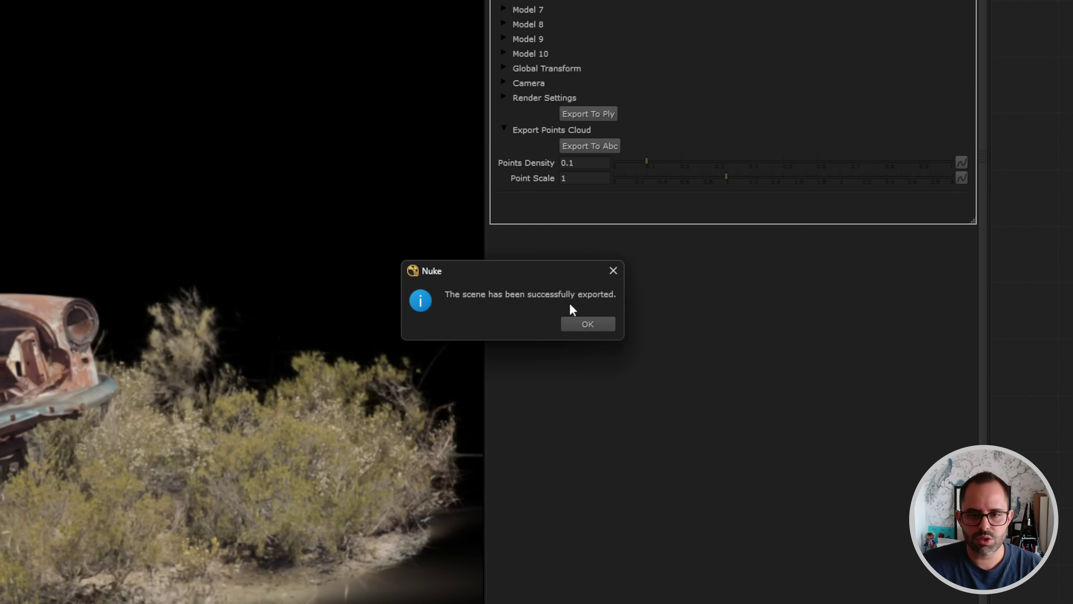
left_click(587, 324)
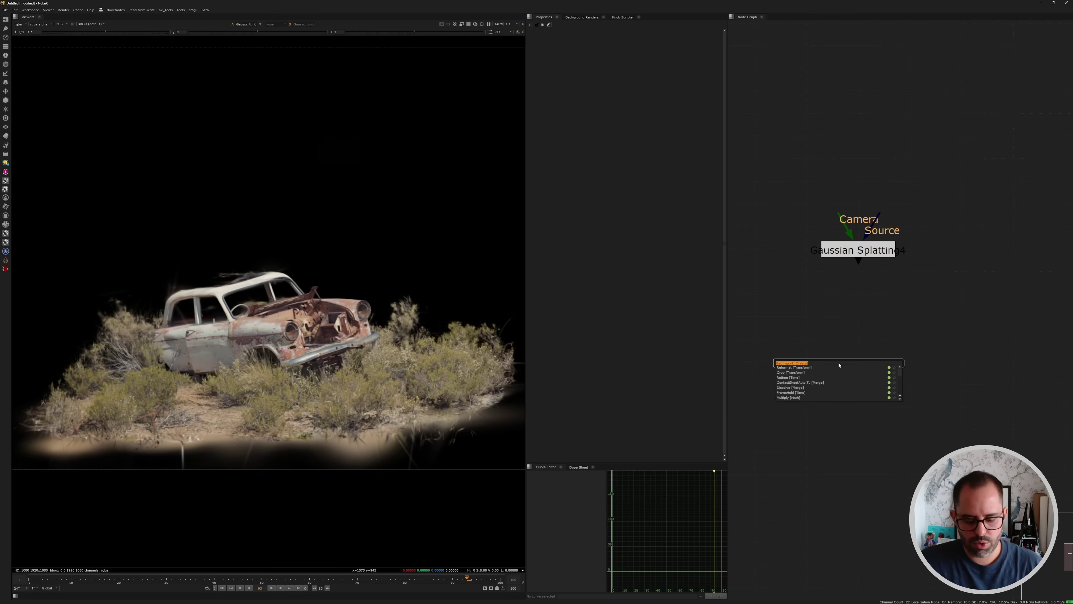
Add a GeoImport node below the new Gaussian Splatting node
type("geoim")
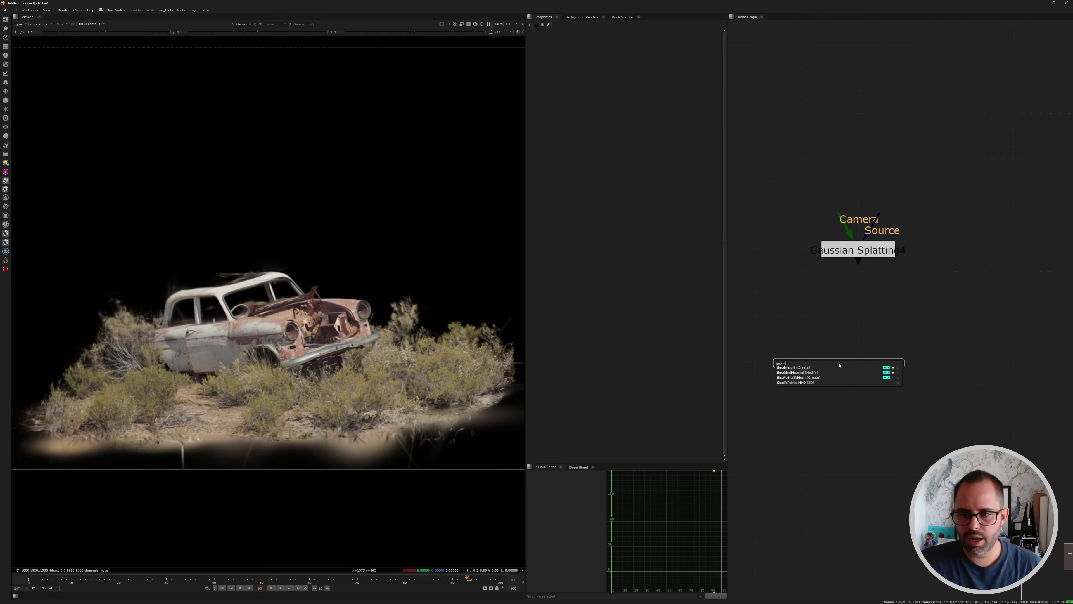
left_click(838, 367)
left_click_drag(836, 365, 857, 365)
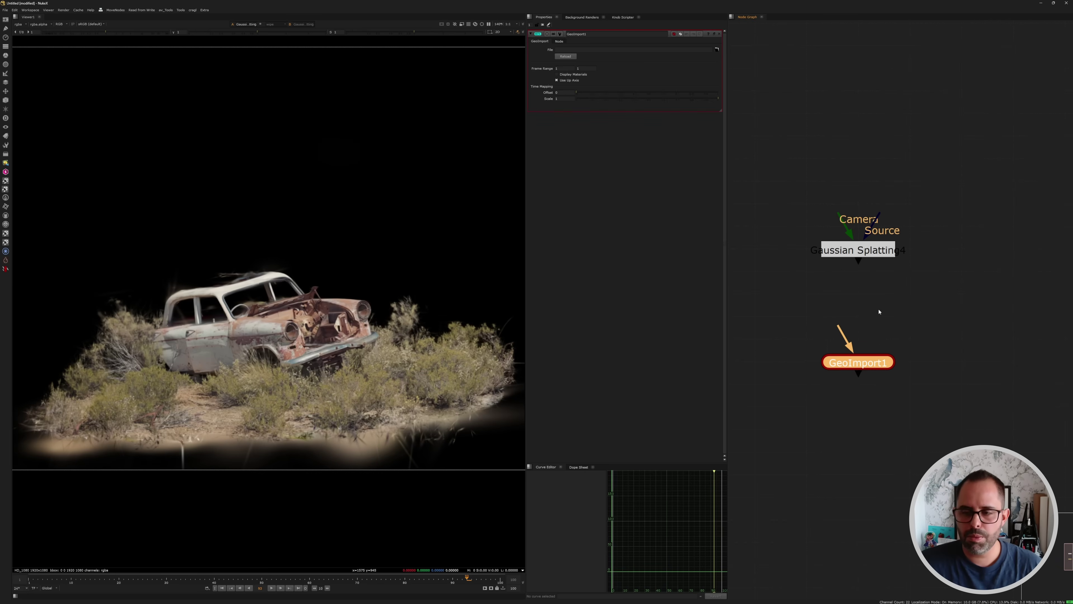
left_click(831, 223)
left_click_drag(842, 219, 858, 204)
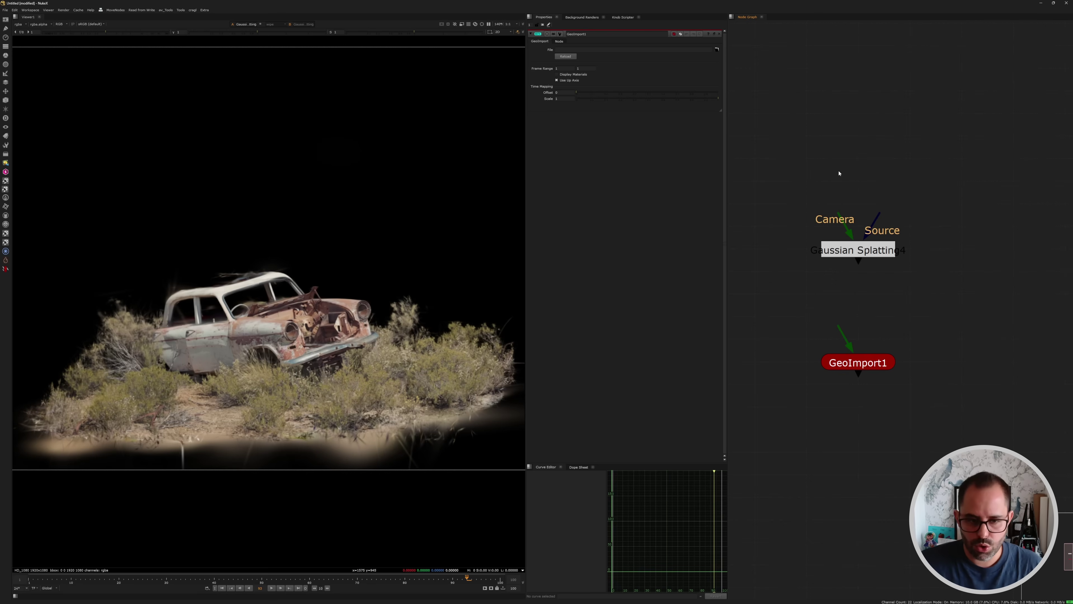
left_click_drag(840, 216, 831, 156)
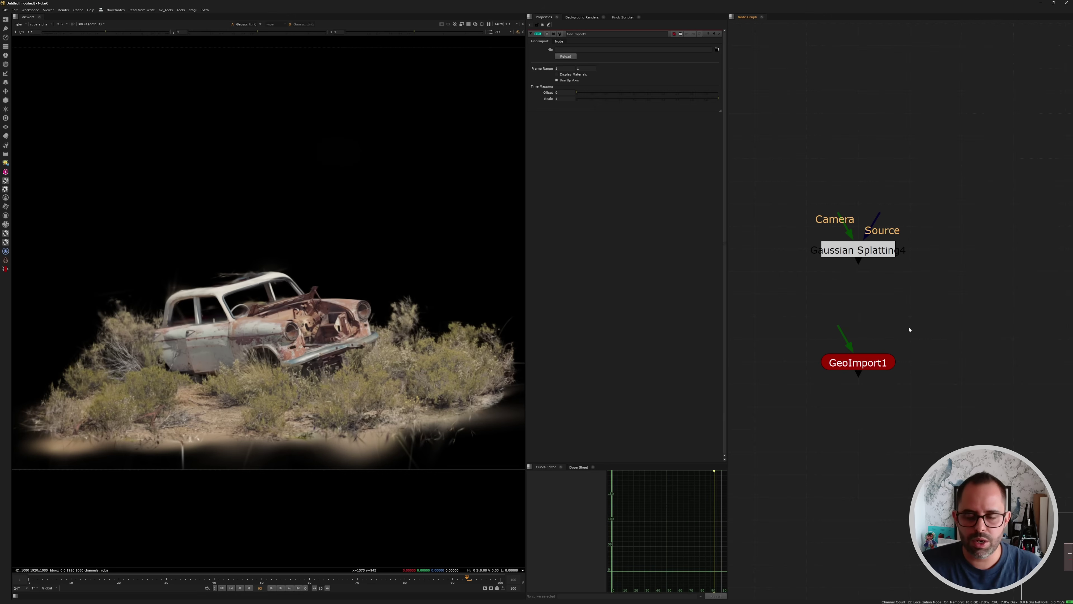
Load the exported truck_002.abc file into the GeoImport node
left_click(837, 364)
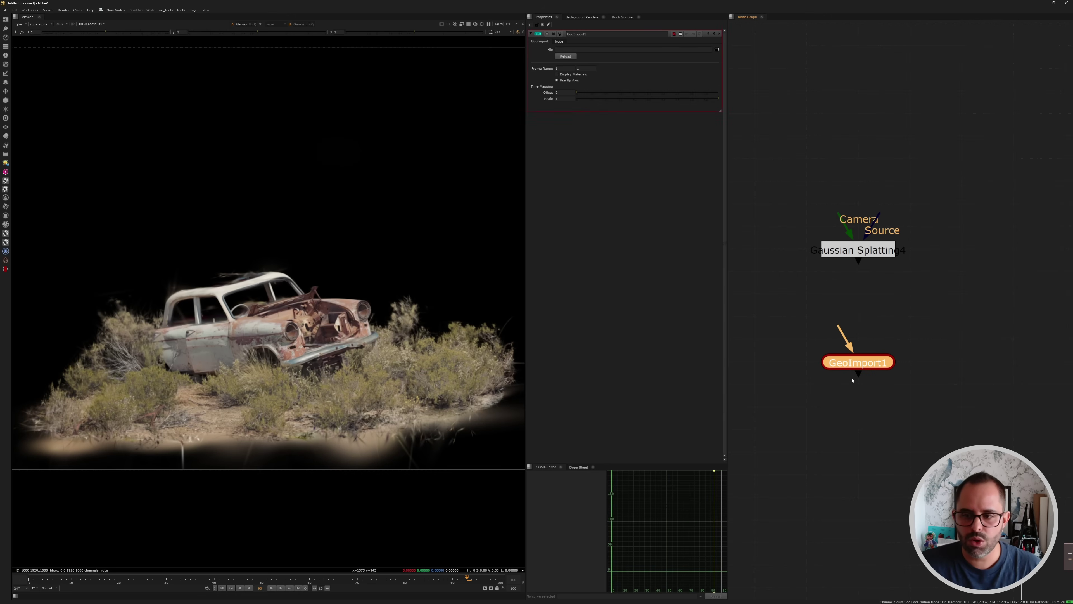
middle_click_drag(847, 363, 837, 343)
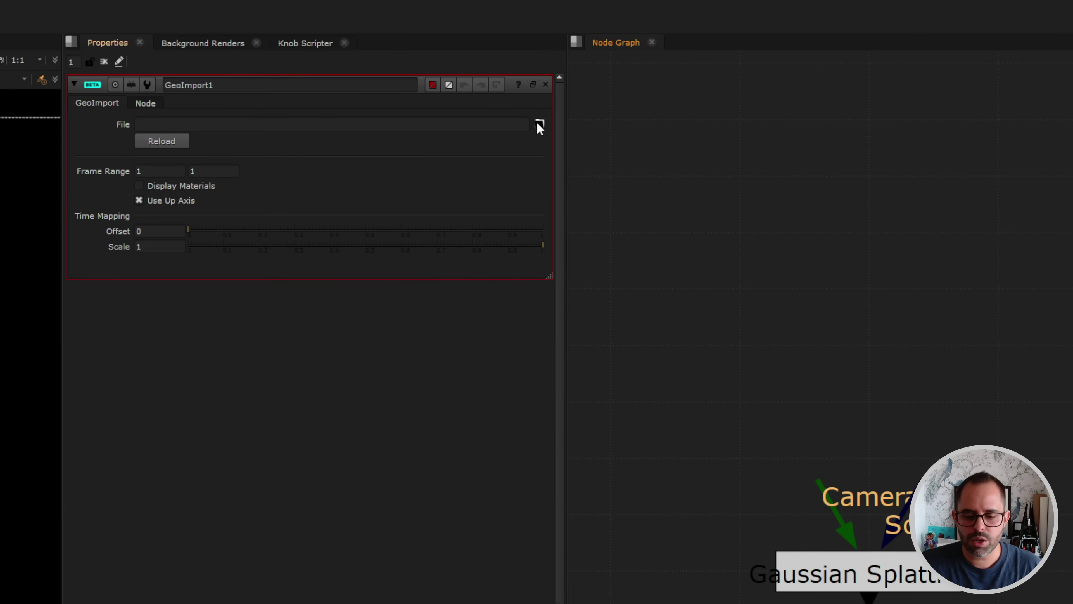
left_click(540, 125)
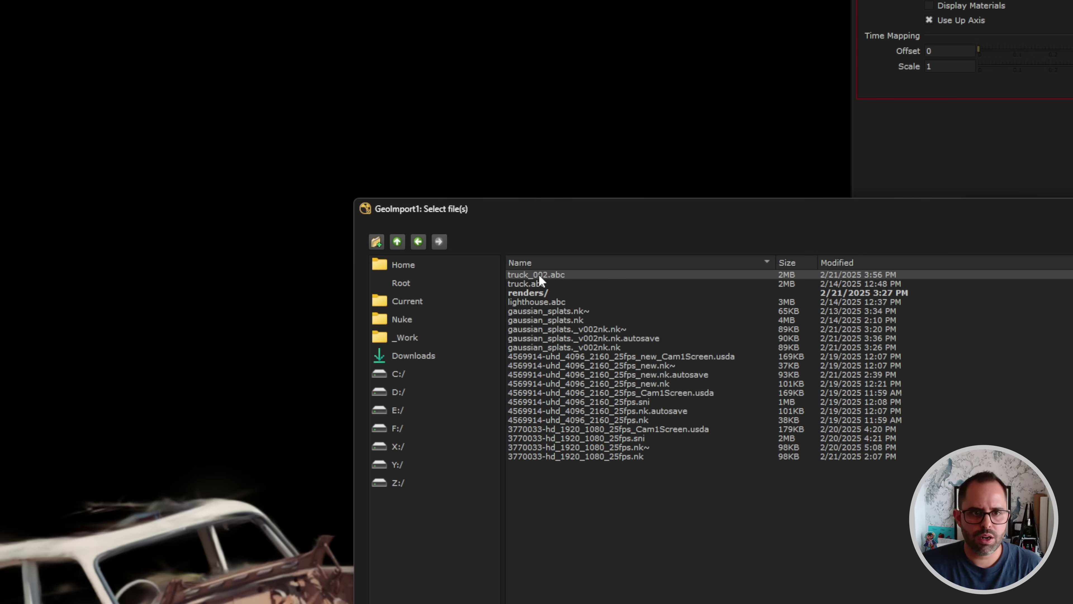
left_click(535, 275)
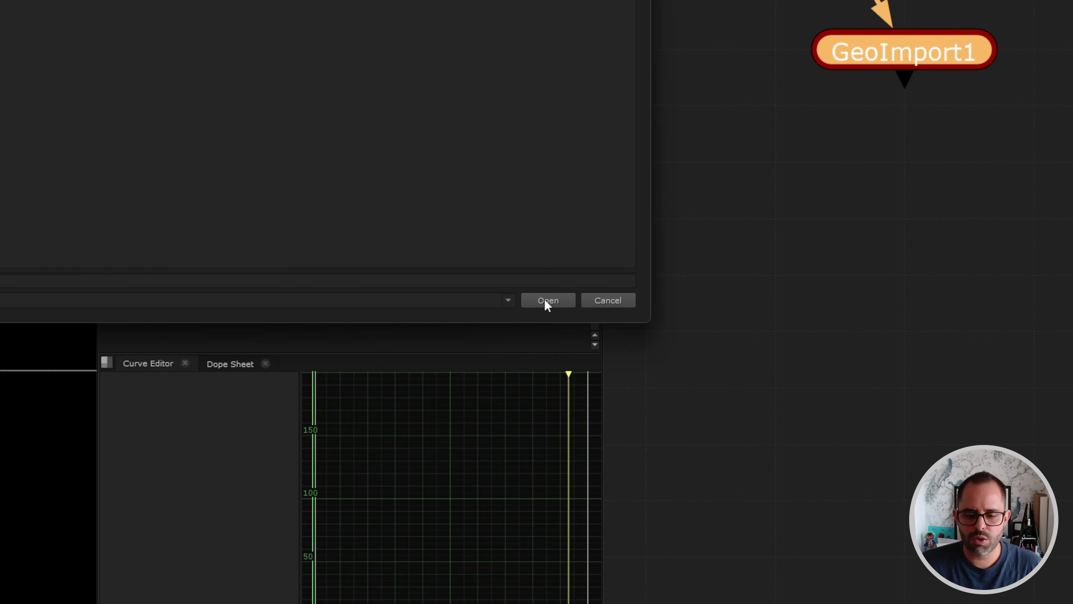
left_click(544, 299)
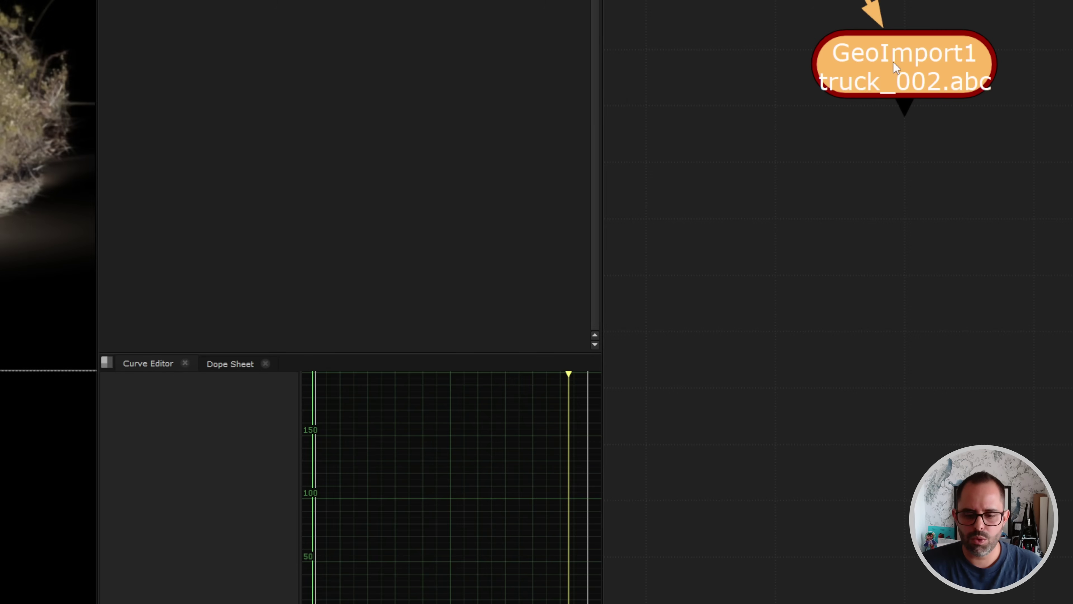
Display the GeoImport node in the 3D viewer and examine the imported truck point cloud up close
key("1")
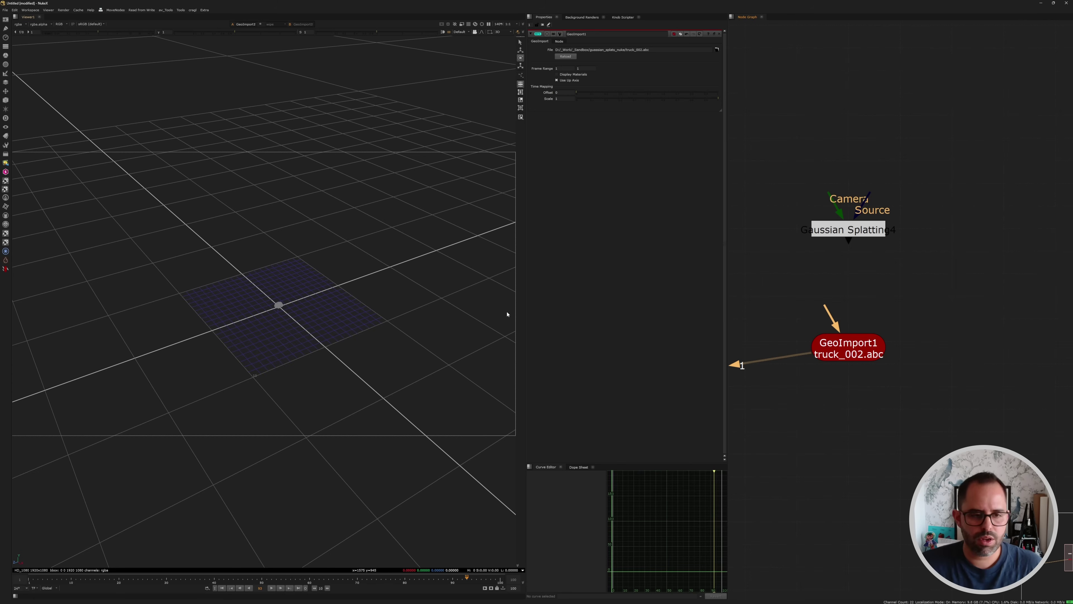
scroll(304, 316, "up", 8)
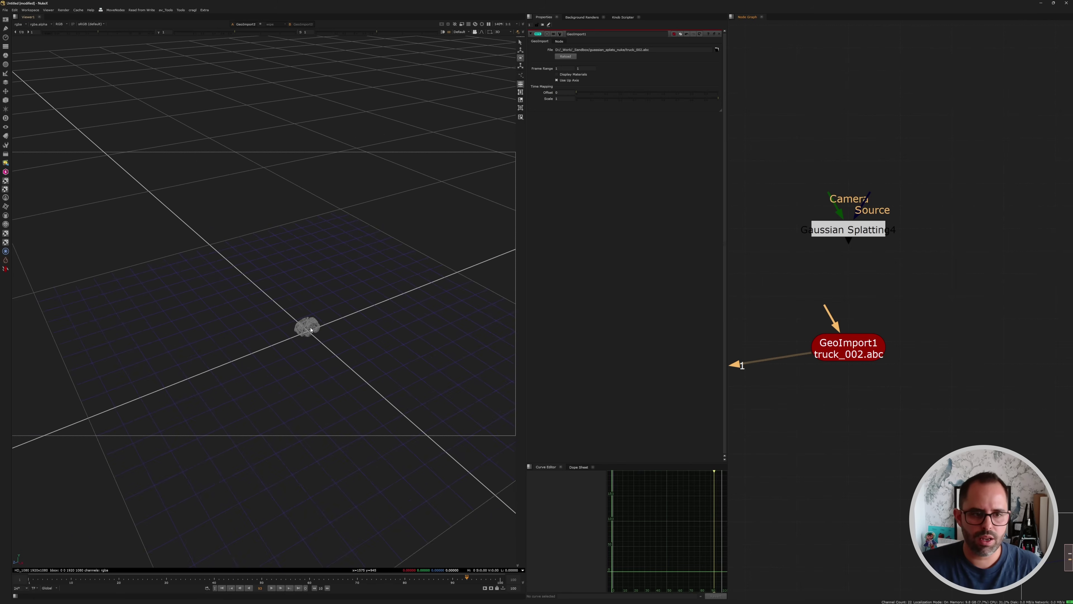
left_click_drag(331, 371, 368, 358, "ctrl")
scroll(301, 333, "up", 6)
scroll(319, 335, "down", 2)
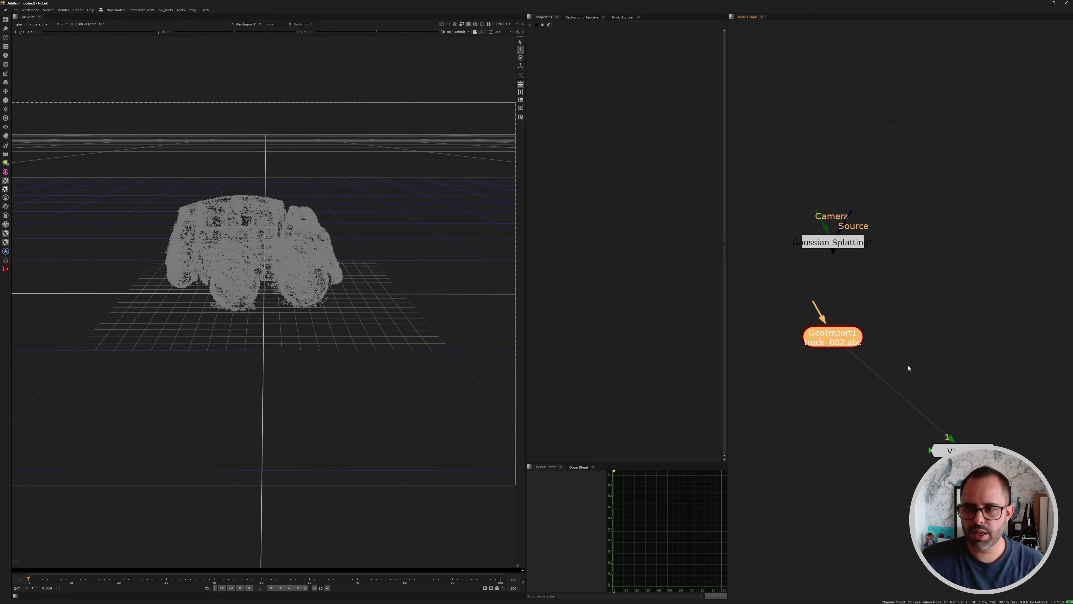
Add a GeoTransform node after the GeoImport node and place it below
key("Tab")
type("geotrans")
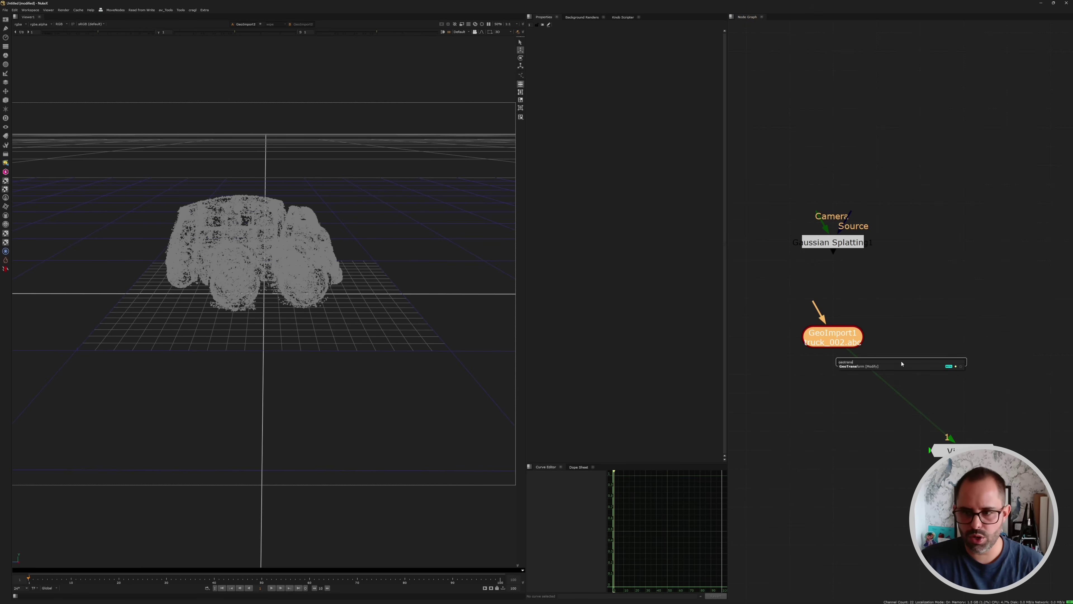
key("Return")
left_click_drag(827, 359, 819, 413)
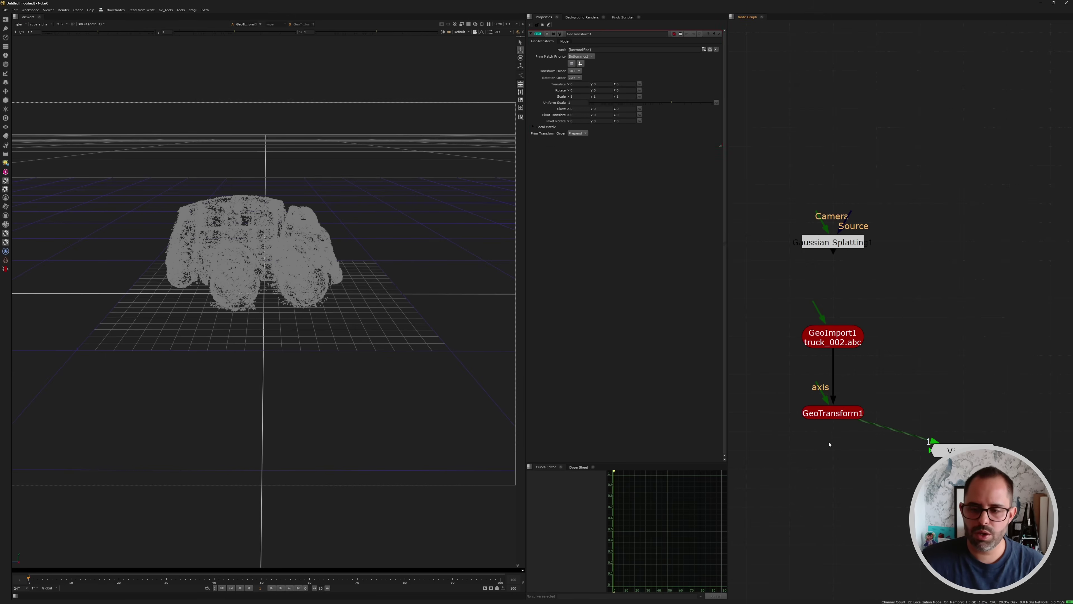
Move the truck point cloud away from the scene origin along the ground plane with the GeoTransform node
left_click_drag(268, 269, 319, 390, "ctrl")
scroll(314, 311, "down", 3)
scroll(393, 424, "down", 2)
left_click_drag(381, 281, 199, 283, "ctrl")
scroll(290, 196, "down", 3)
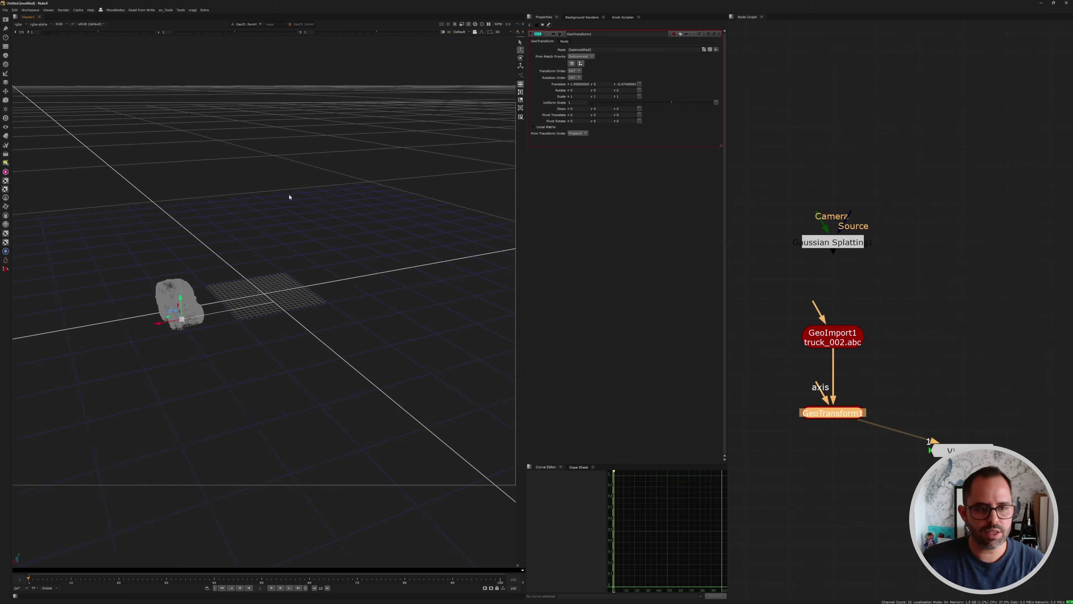
left_click_drag(240, 249, 415, 282, "alt")
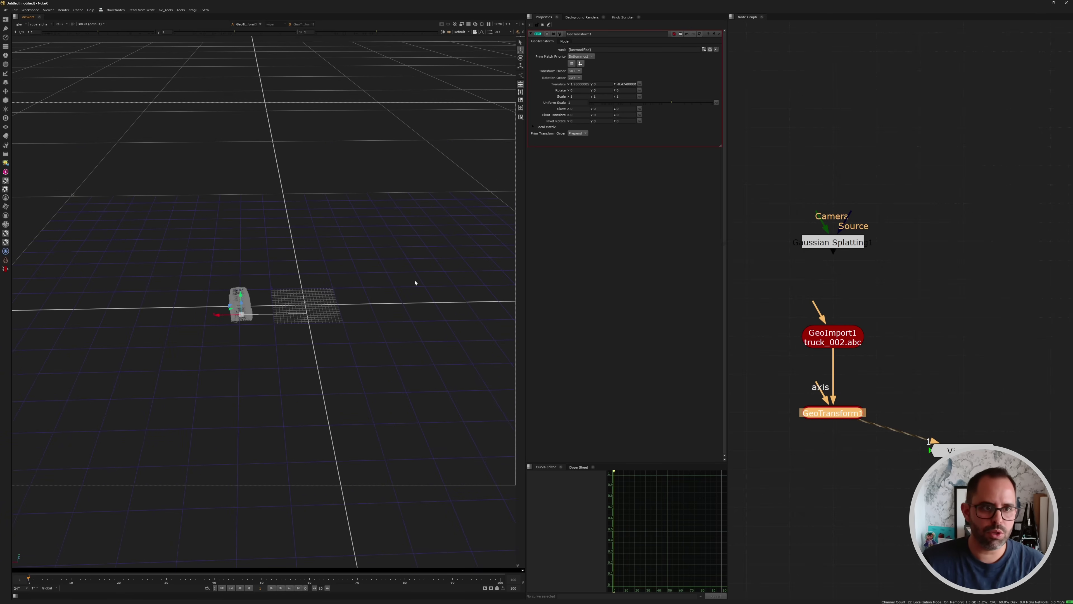
left_click_drag(139, 343, 240, 316, "ctrl")
Add a 3D Camera node above the Gaussian Splatting node and connect it to that node's Camera input
left_click(859, 231)
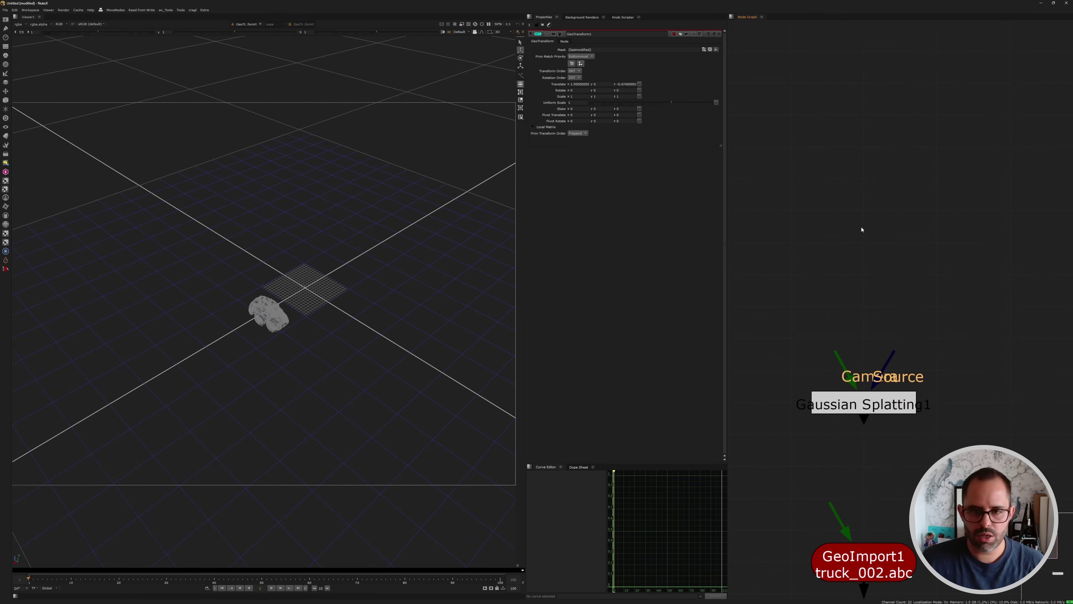
key("Tab")
type("camera")
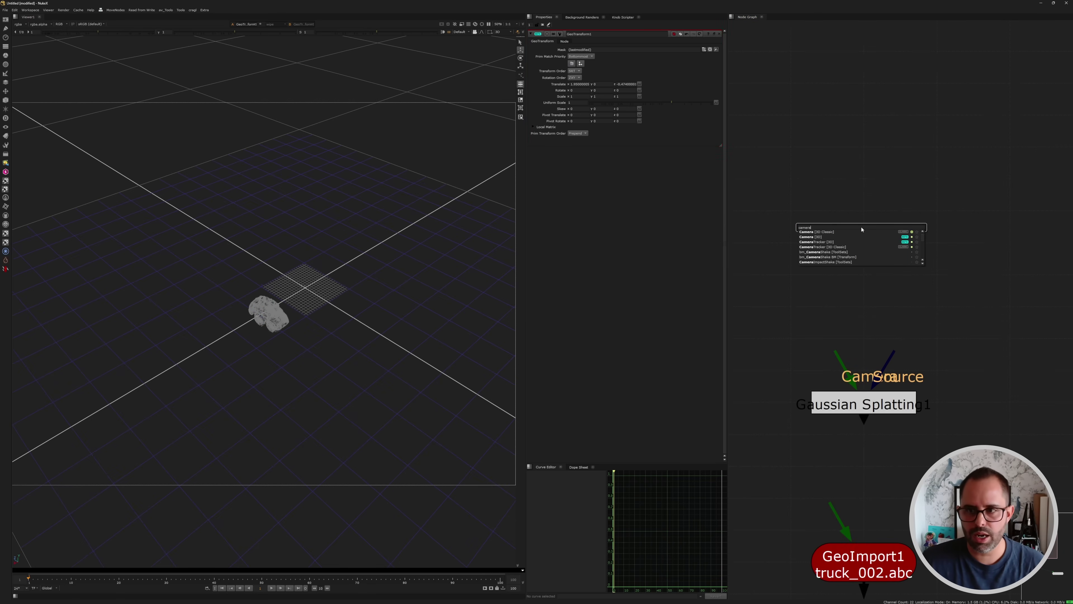
key("Down")
key("Down")
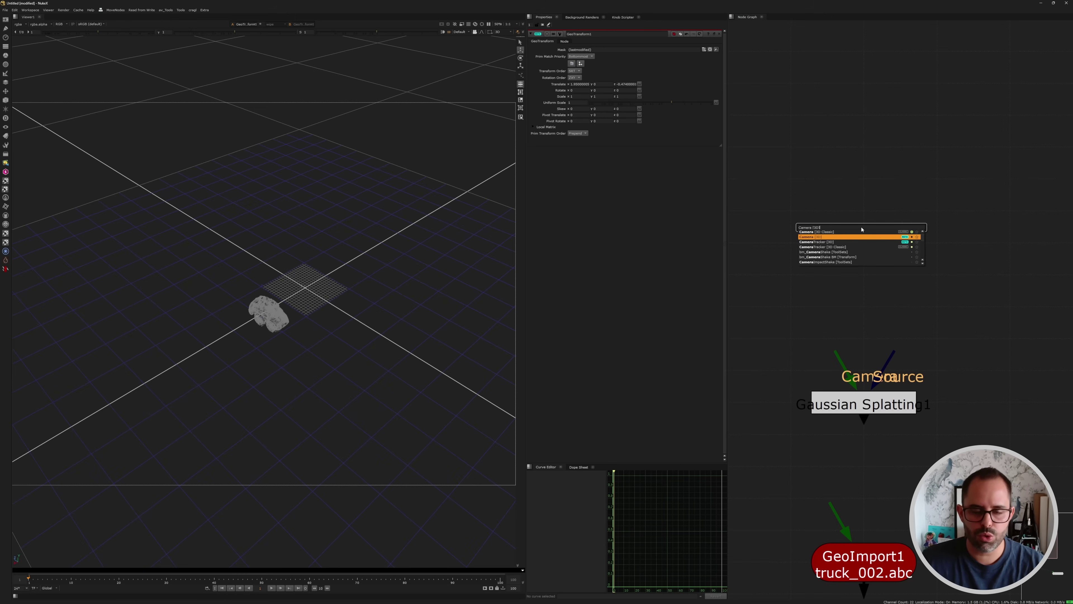
key("Return")
left_click_drag(842, 235, 846, 217)
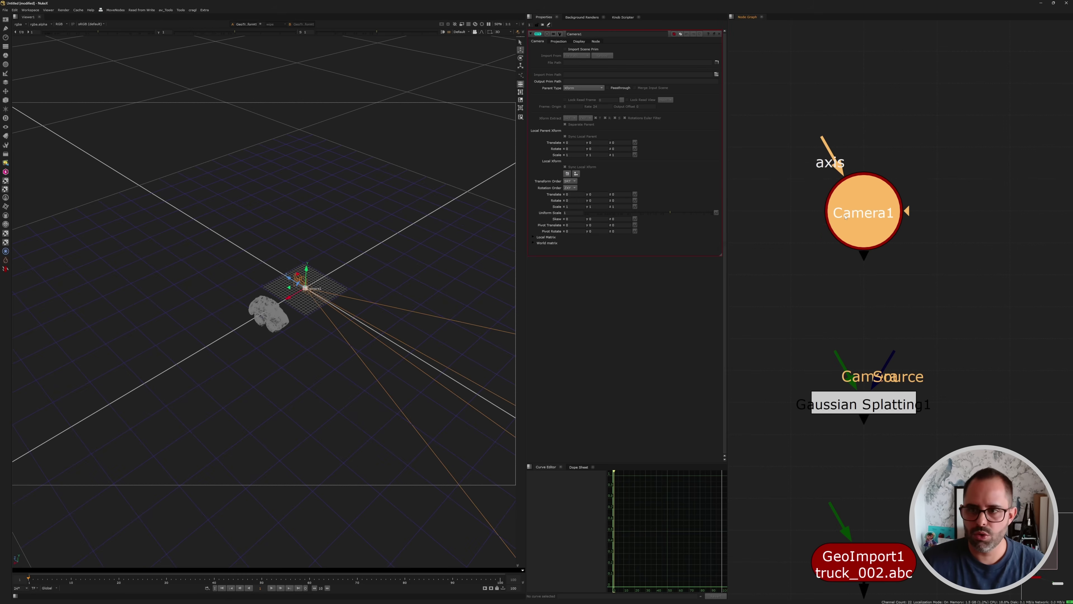
left_click_drag(836, 352, 864, 236)
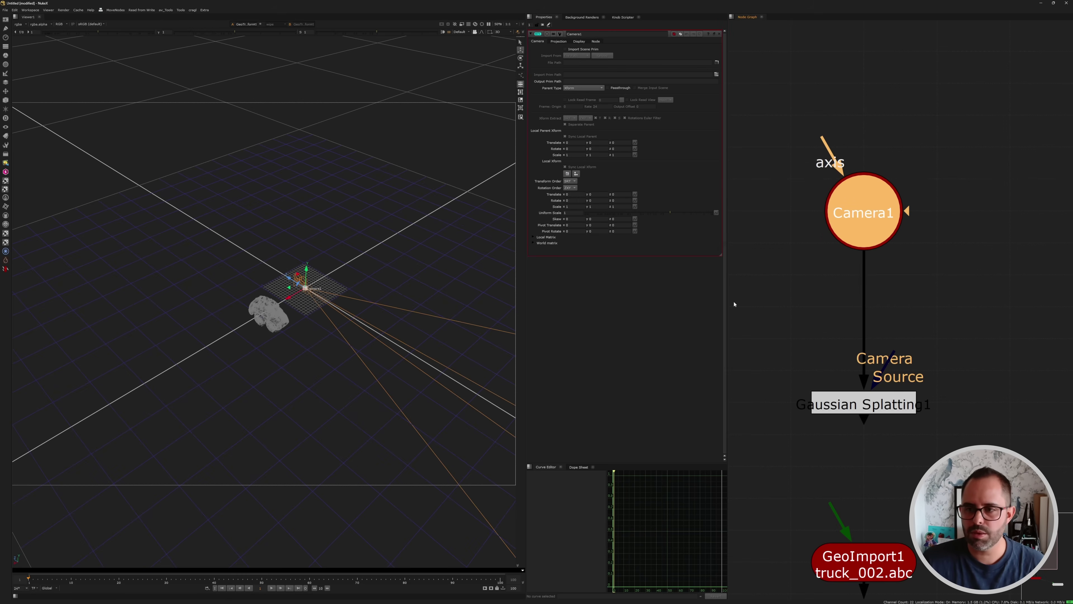
Display the Gaussian Splatting node in the viewer and look at the camera in the 3D scene
left_click_drag(762, 346, 980, 445)
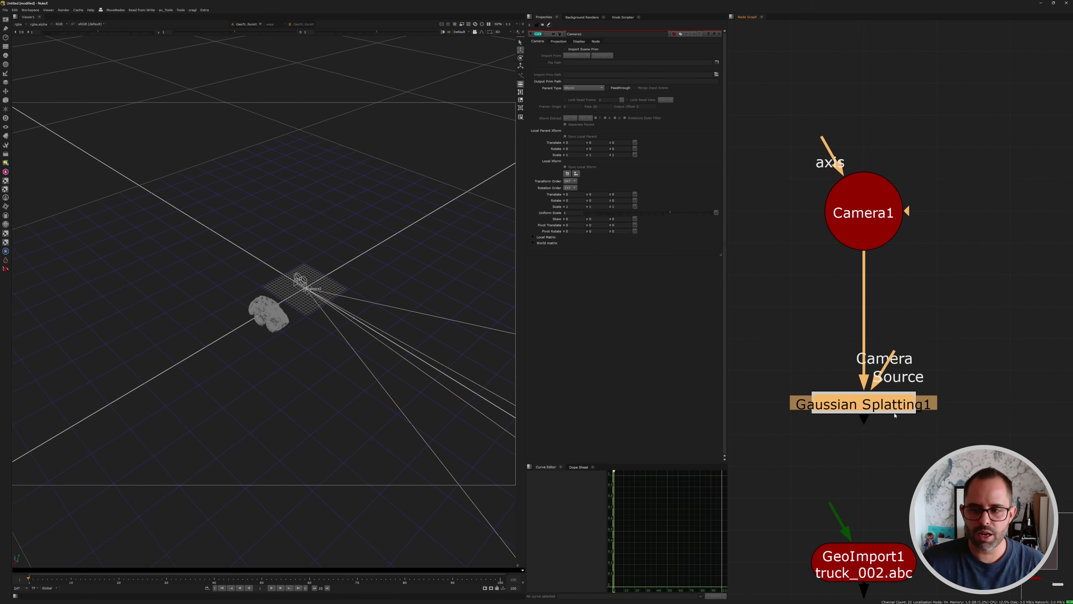
key("1")
left_click_drag(307, 298, 277, 278, "ctrl")
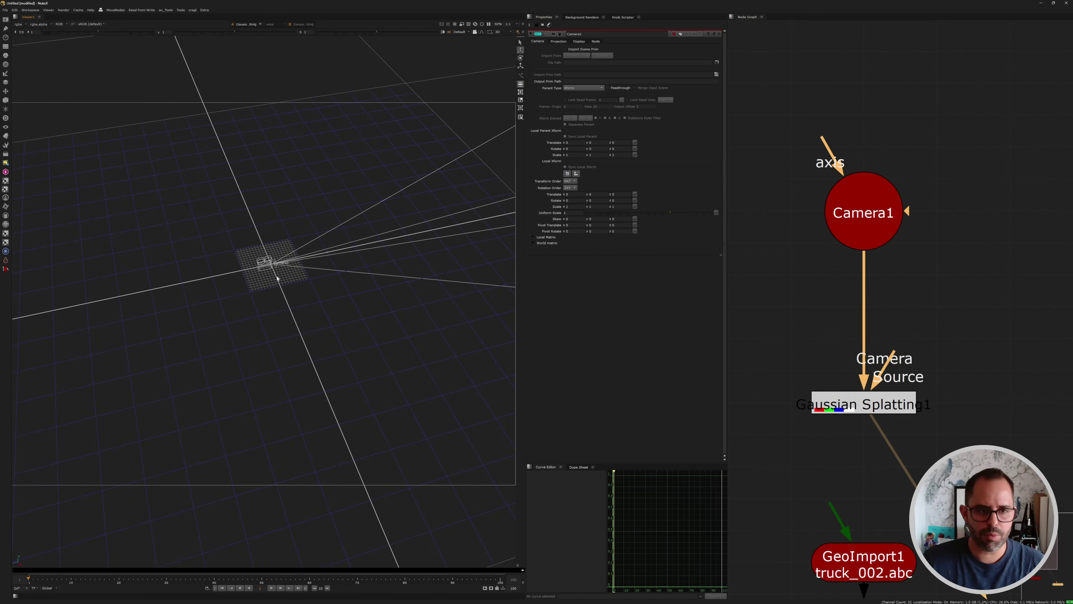
Move Camera1 back along its Z axis, away from the scene origin
scroll(255, 269, "up", 5)
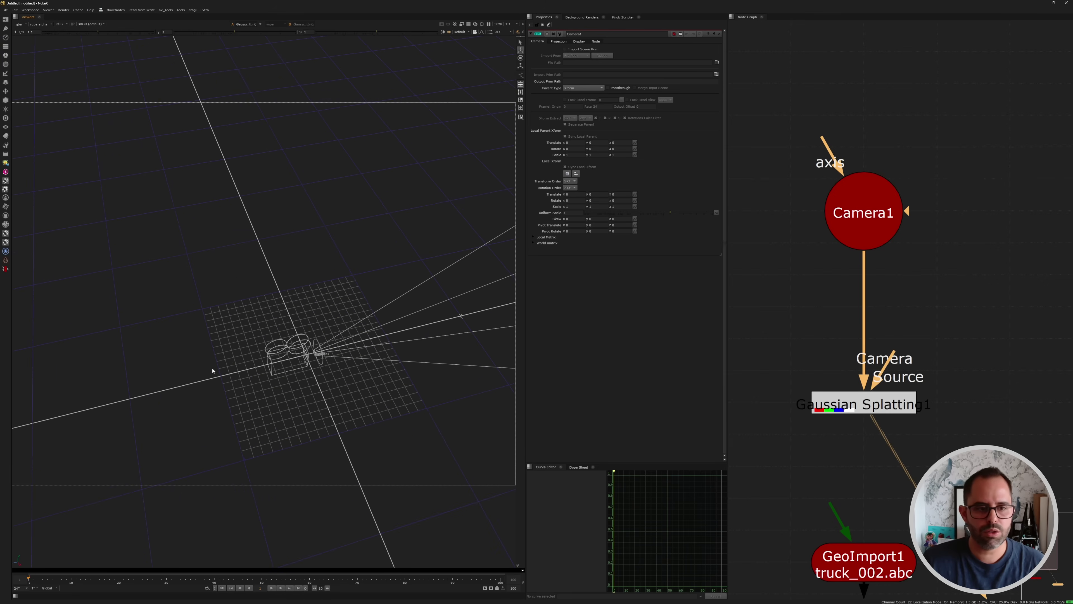
left_click(867, 215)
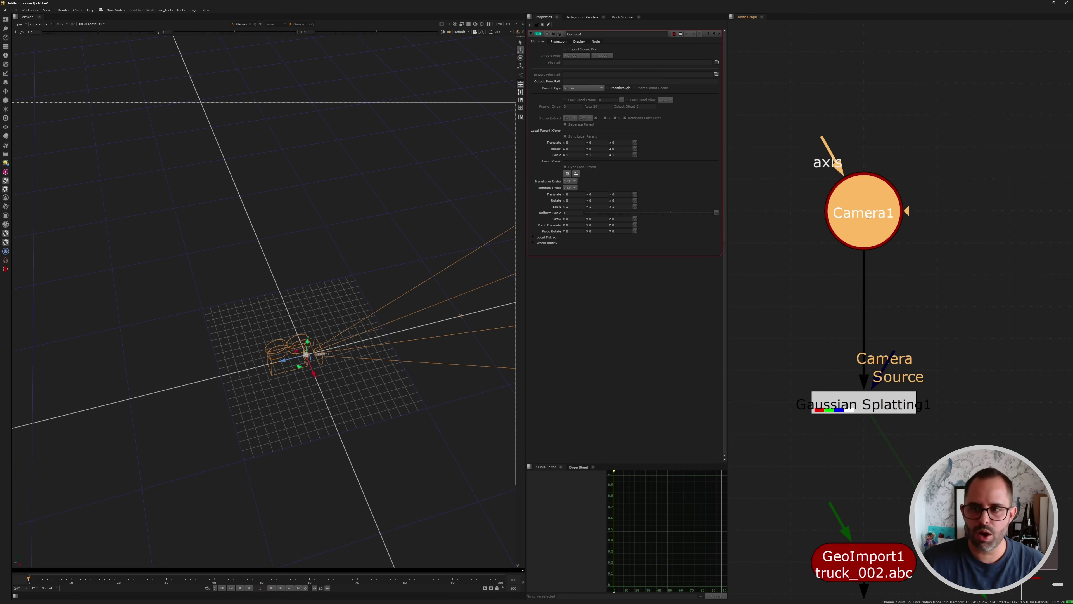
scroll(381, 343, "down", 1)
left_click_drag(286, 359, 207, 369)
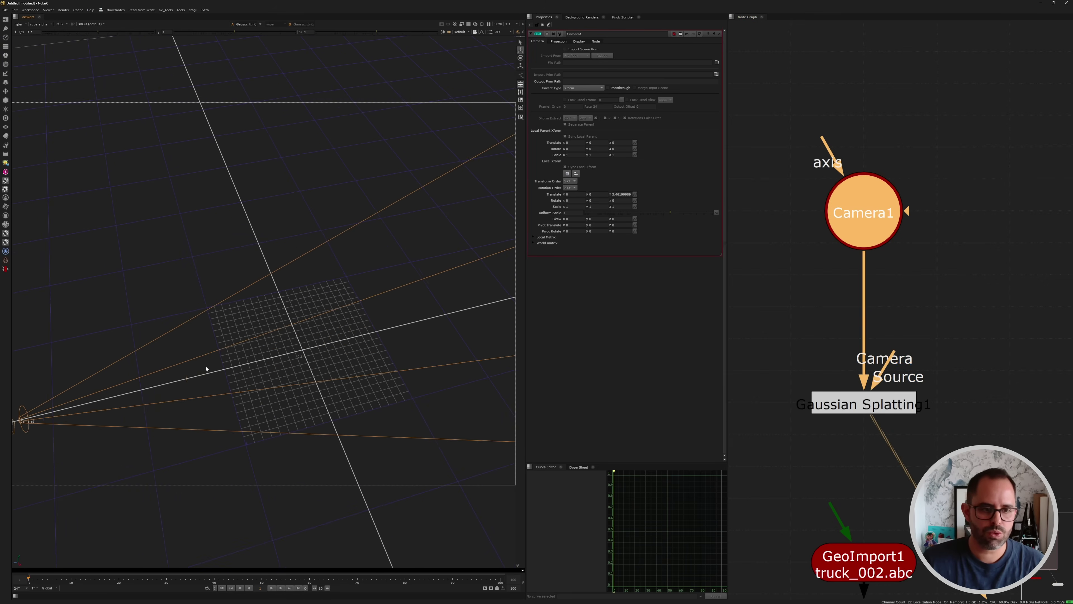
Display the Gaussian Splatting node's 2D camera render and fit it to the viewer
scroll(347, 357, "down", 2)
left_click_drag(745, 337, 975, 483)
left_click(760, 439)
key("Tab")
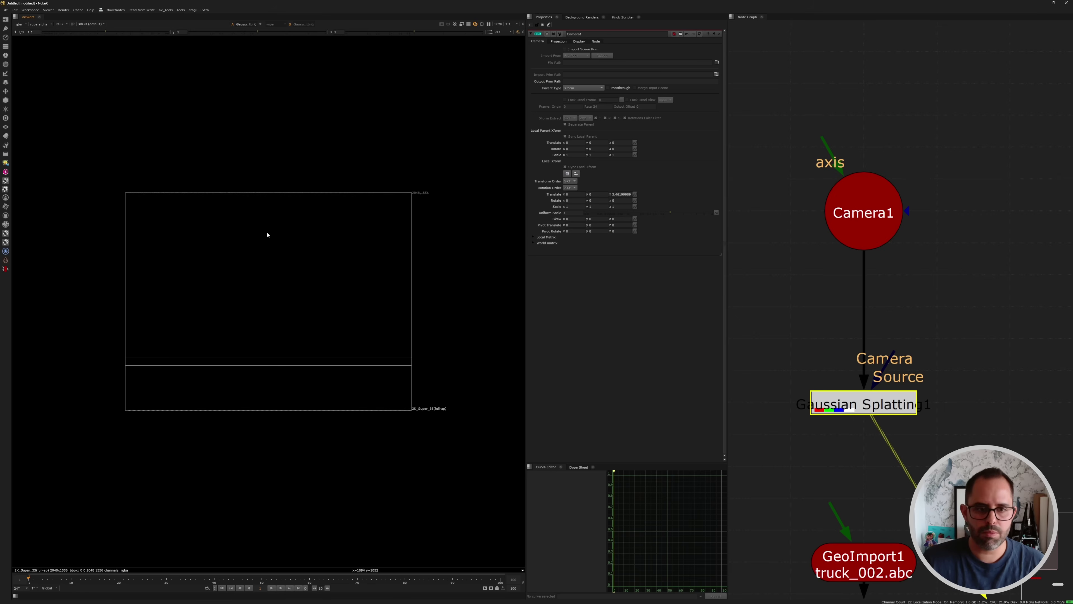
key("f")
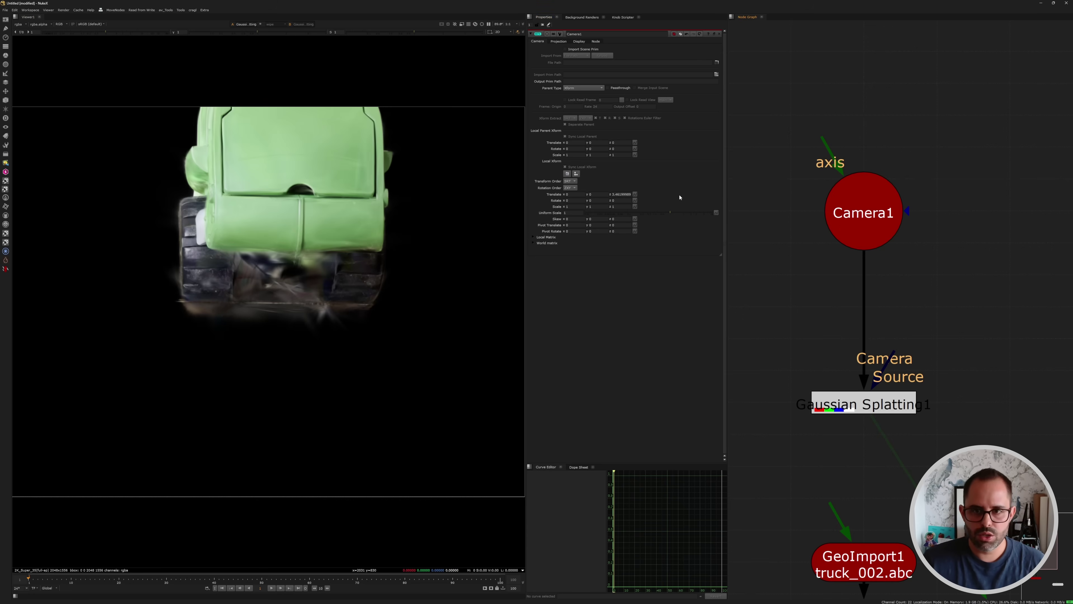
Set the project's full size format to HD_1080 1920x1080 and fit the image in the viewer
key("s")
left_click(581, 212)
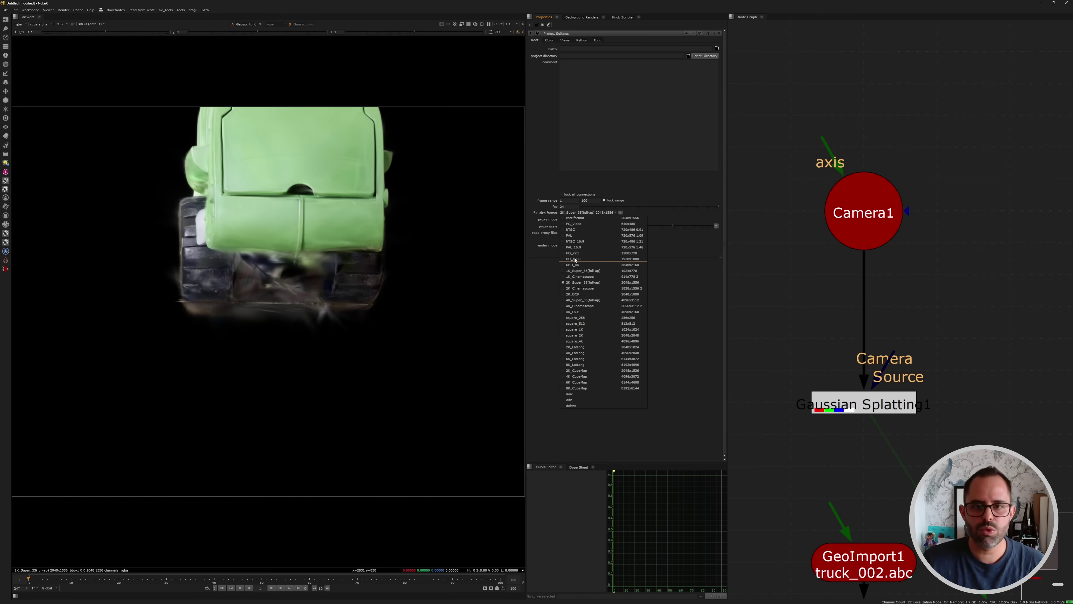
left_click(579, 260)
key("f")
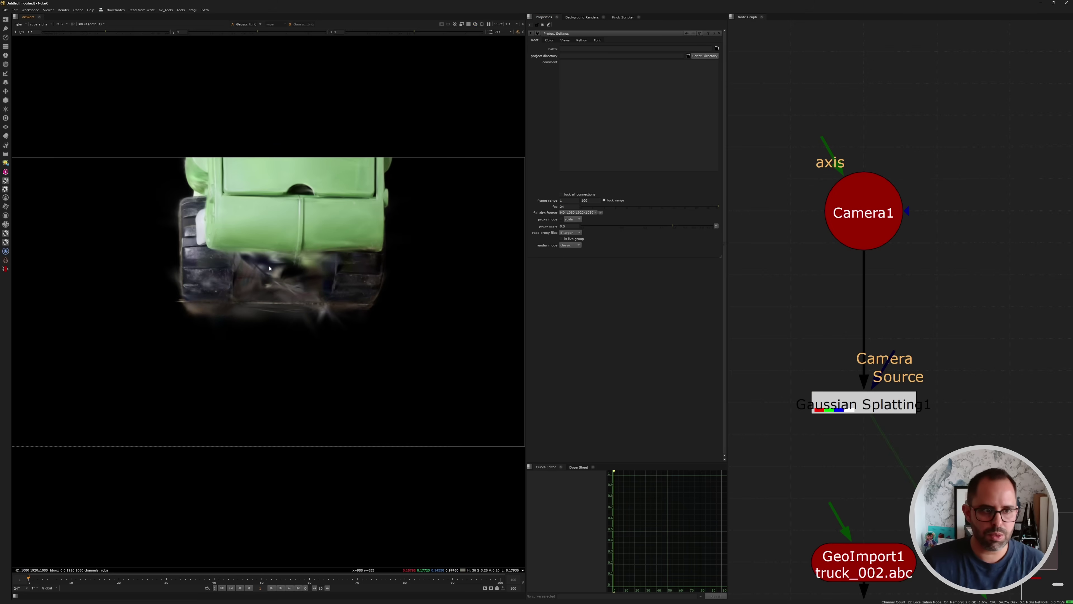
Raise Camera1 with its local Translate Y until the whole rear of the truck is in frame
scroll(814, 320, "down", 3)
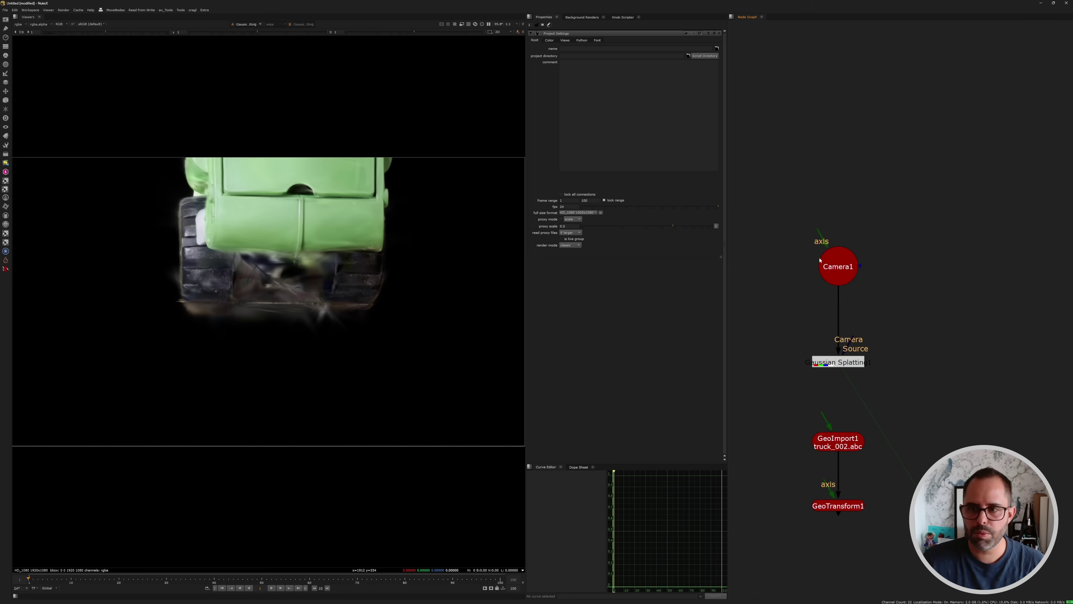
double_click(832, 263)
left_click(594, 144)
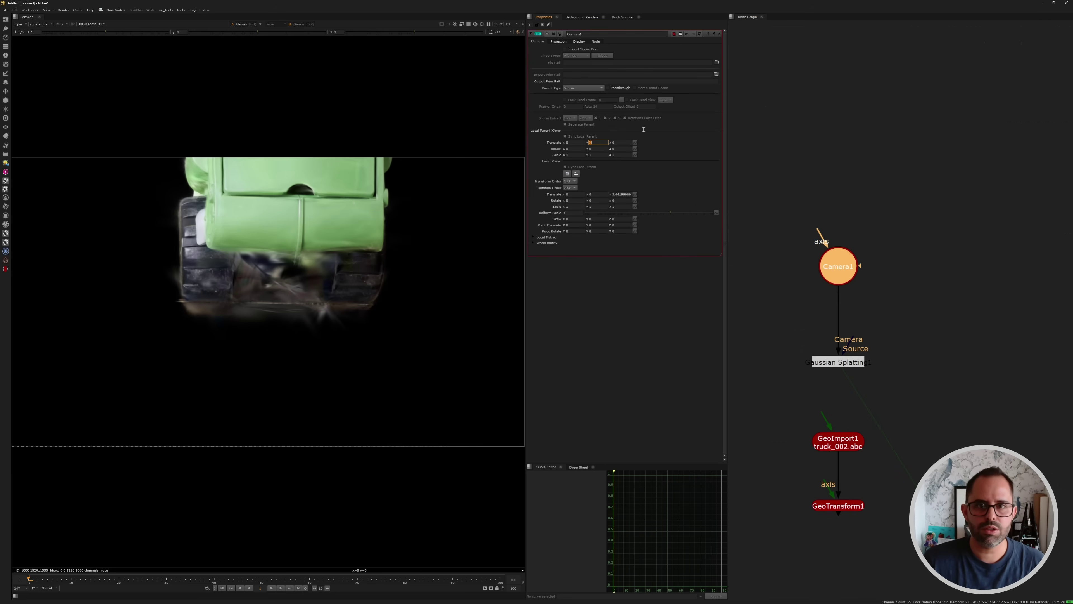
left_click(593, 194)
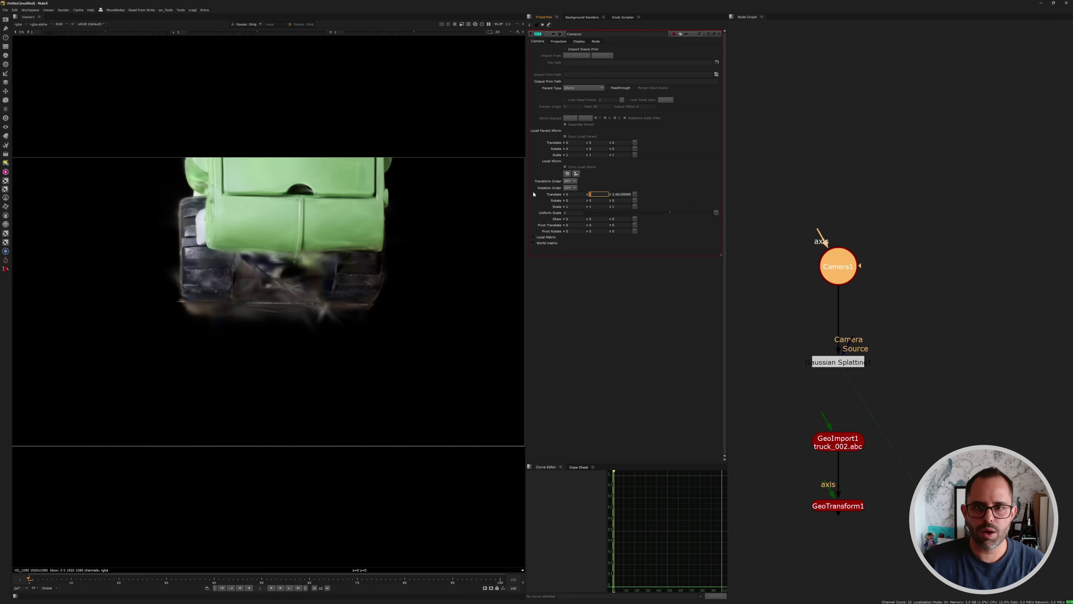
key("Up")
key("Down")
key("Right")
key("Up")
key("Up")
key("Up")
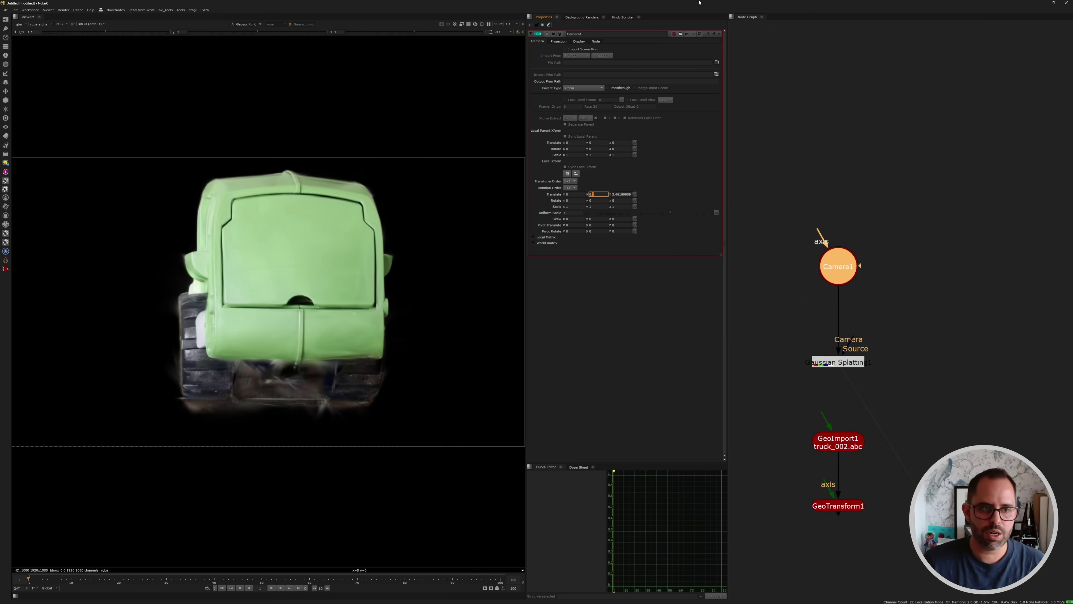
Open the properties of the Gaussian Splatting node
left_click(816, 376)
scroll(815, 377, "up", 8)
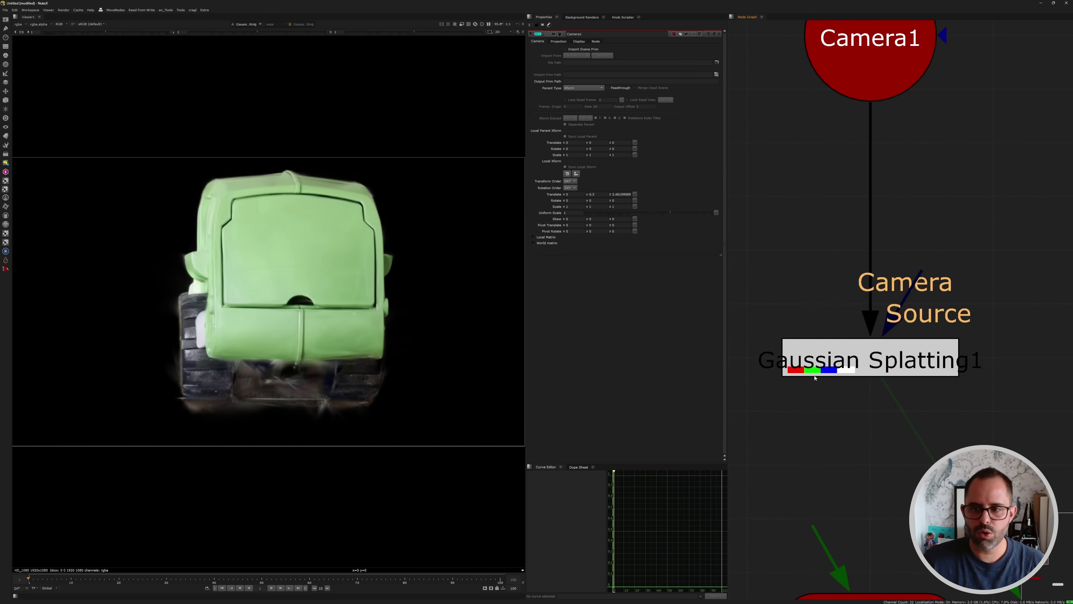
left_click(826, 362)
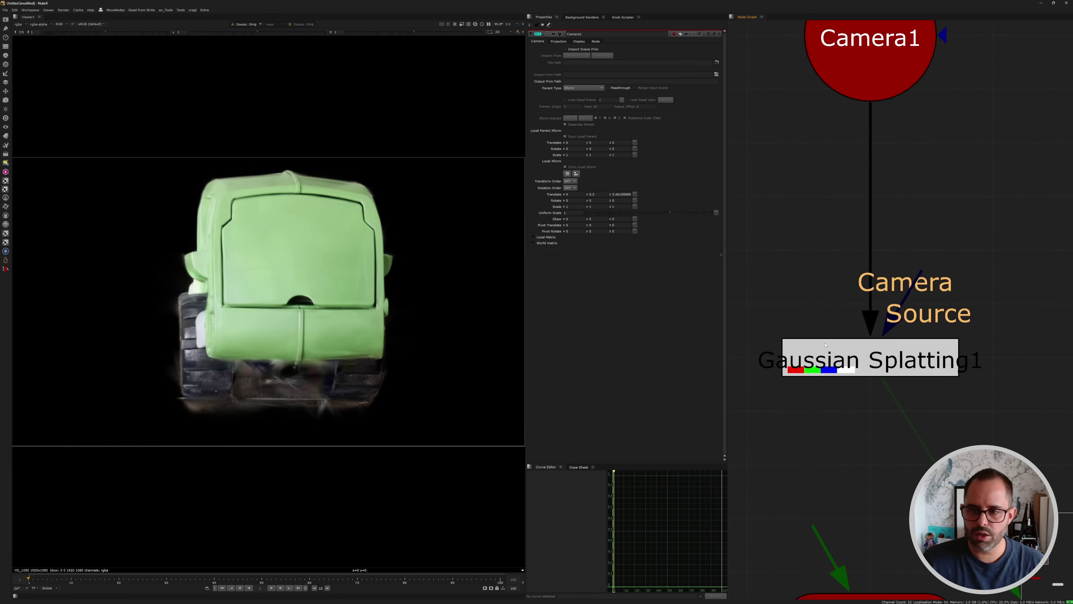
double_click(876, 368)
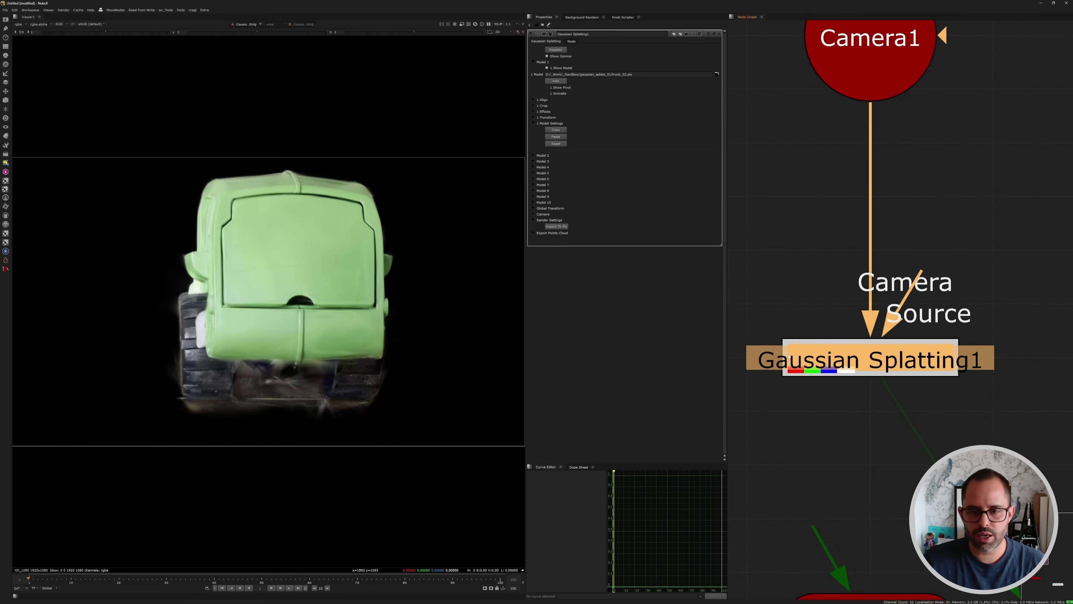
Place the GeoImport and GeoTransform nodes beside the Gaussian Splatting node and display the imported point cloud in the 3D viewer
scroll(826, 509, "down", 1)
scroll(826, 509, "down", 3)
middle_click_drag(826, 508, 824, 329)
left_click_drag(765, 355, 917, 569)
left_click_drag(844, 391, 1055, 154)
middle_click_drag(1055, 169, 969, 240)
left_click_drag(970, 232, 1004, 233)
left_click(925, 276)
left_click_drag(927, 160, 1065, 254)
key("1")
left_click_drag(322, 317, 317, 350, "ctrl")
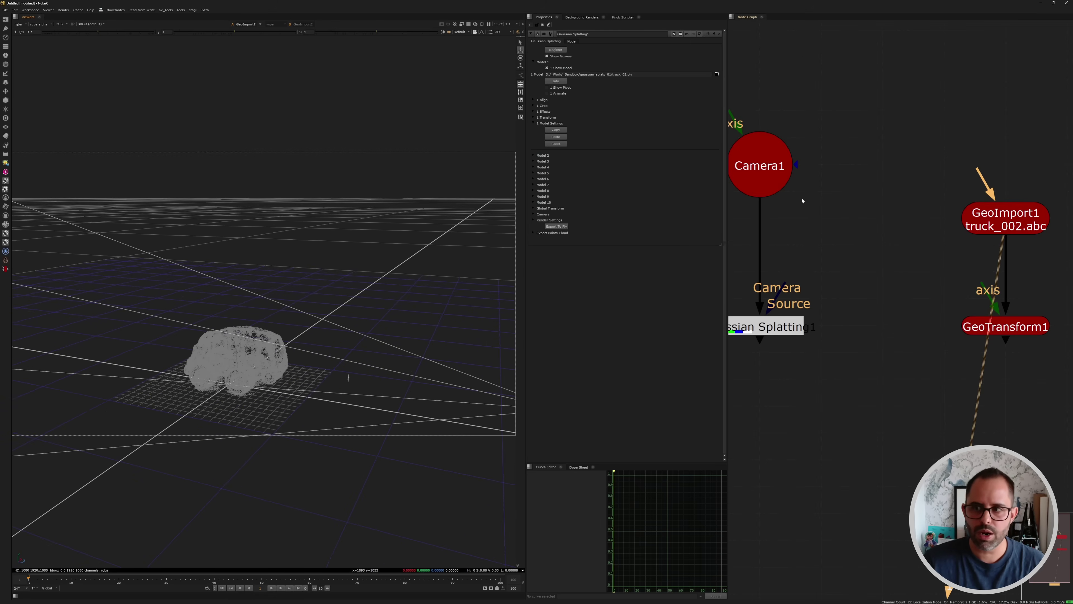
scroll(984, 328, "up", 3)
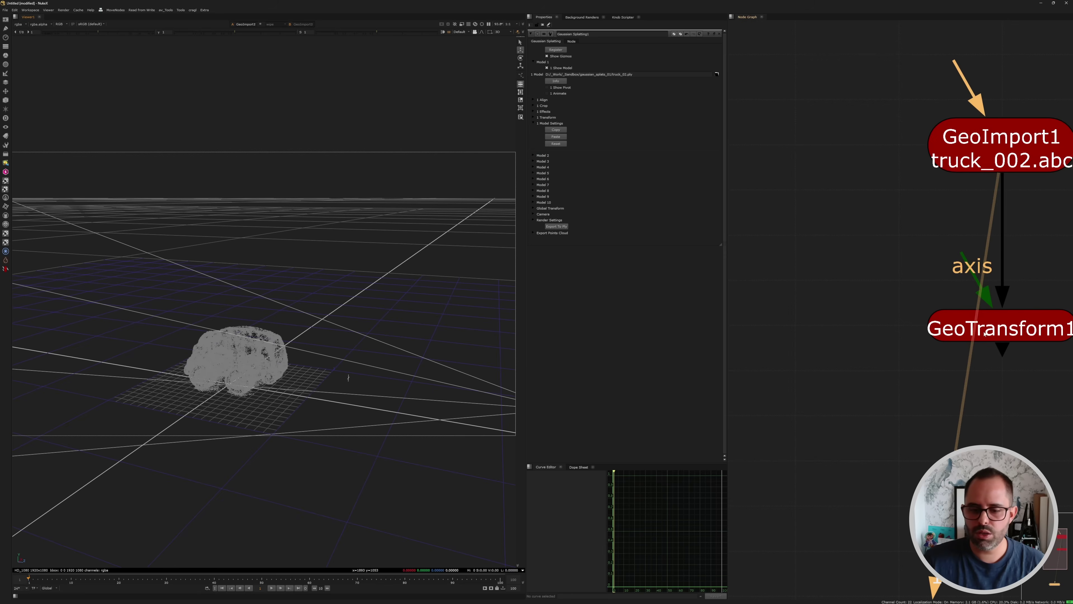
middle_click_drag(985, 329, 1023, 313)
double_click(920, 311)
middle_click_drag(774, 313, 854, 318)
double_click(839, 314)
scroll(839, 315, "down", 3)
scroll(854, 317, "up", 3)
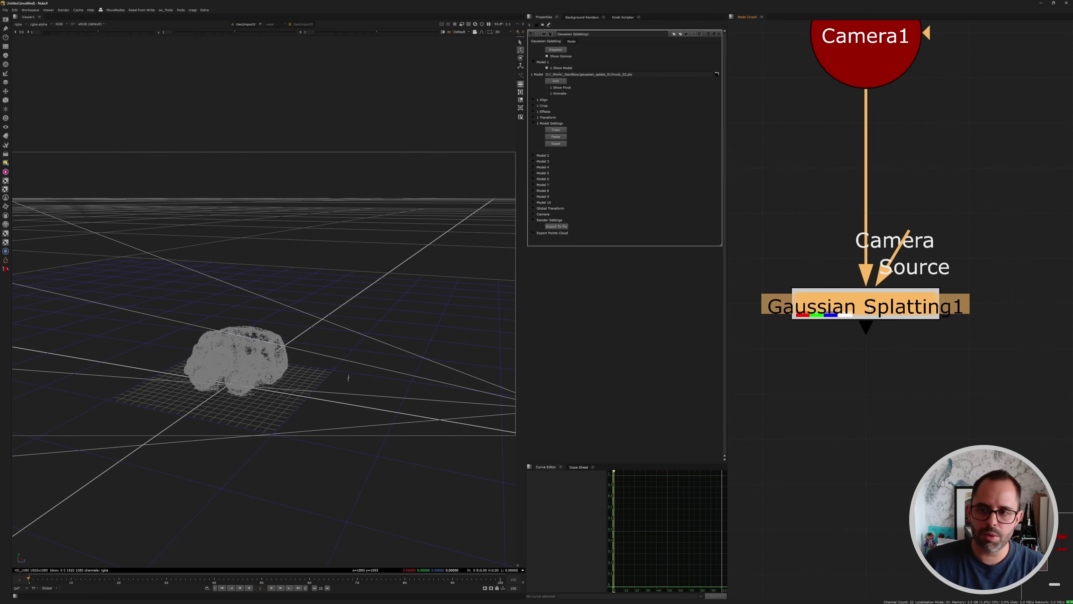
scroll(793, 231, "down", 1)
middle_click_drag(794, 231, 818, 225)
left_click_drag(764, 193, 976, 364)
scroll(845, 264, "down", 3)
middle_click_drag(844, 264, 762, 273)
left_click_drag(891, 88, 1047, 328)
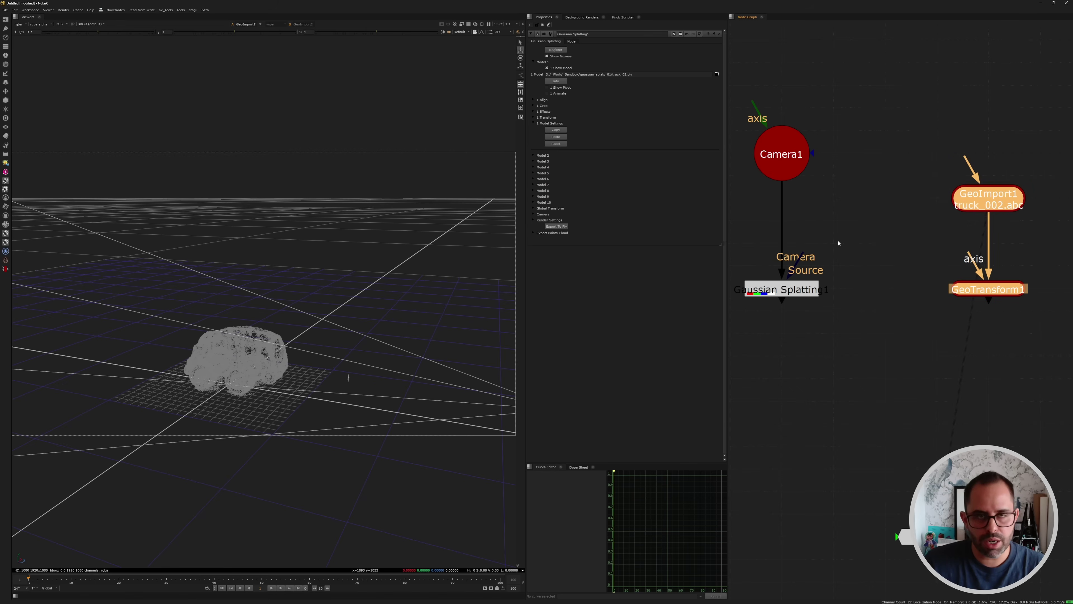
middle_click_drag(827, 307, 851, 315)
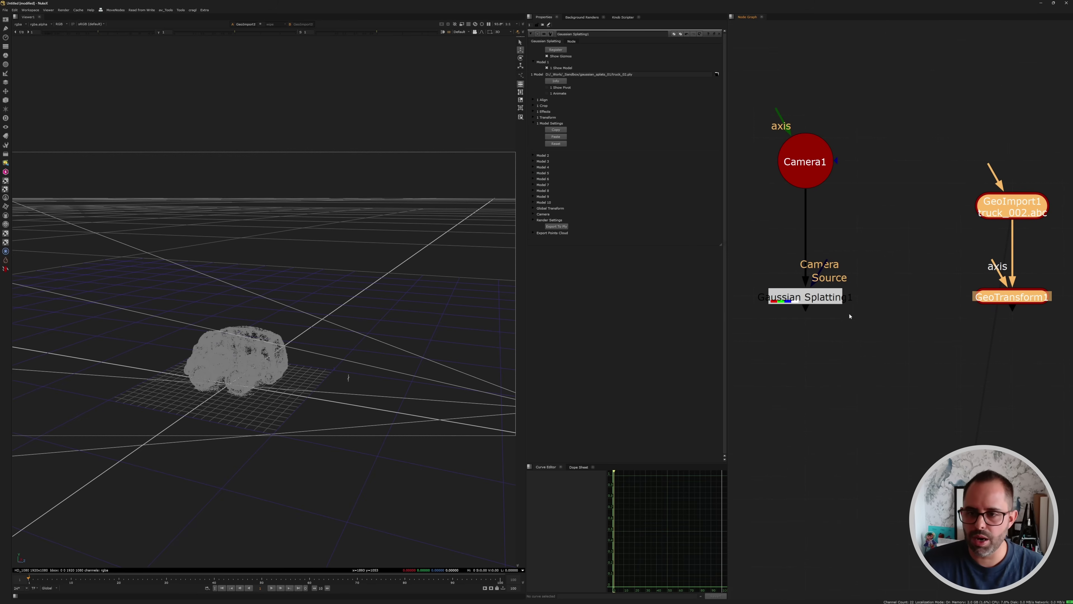
Expand Model 1's Transform settings in the Gaussian Splatting node and keep the GeoTransform properties in a floating window above the node graph
left_click(851, 314)
left_click(794, 298)
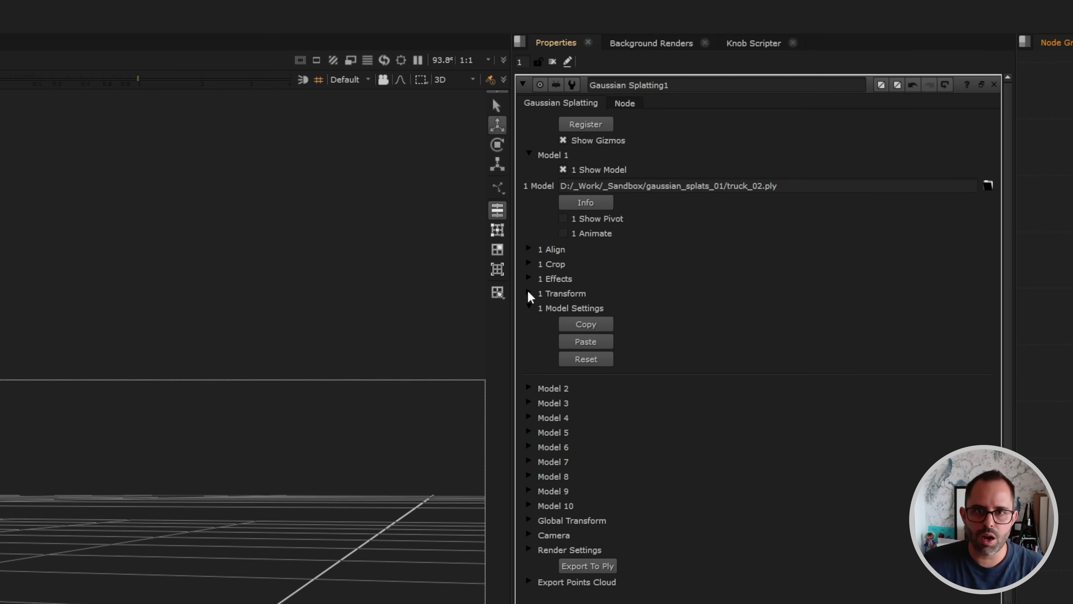
left_click(529, 294)
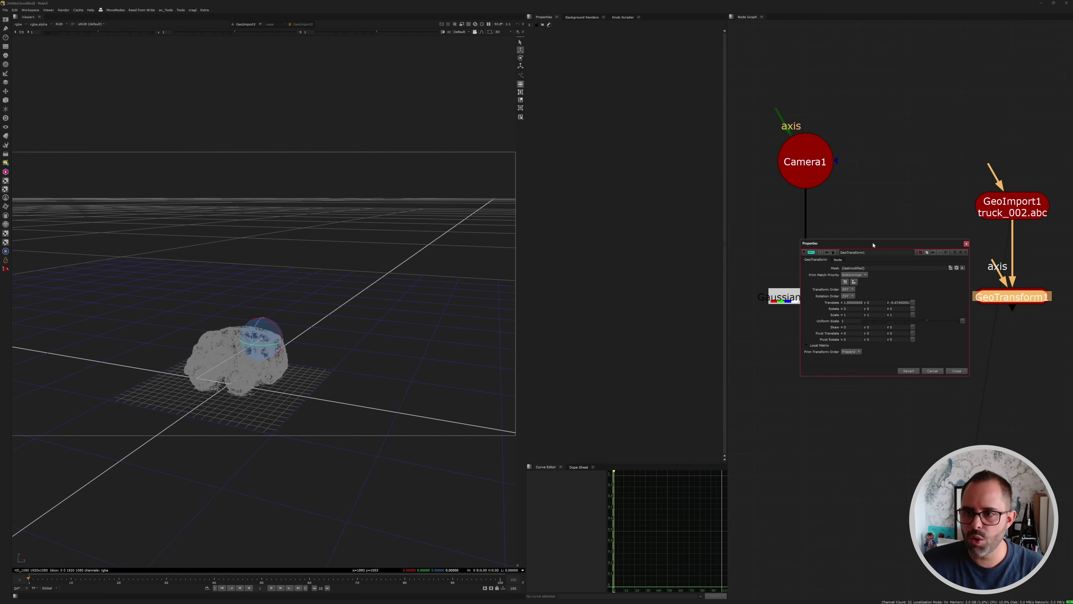
left_click_drag(872, 245, 832, 46)
double_click(806, 297)
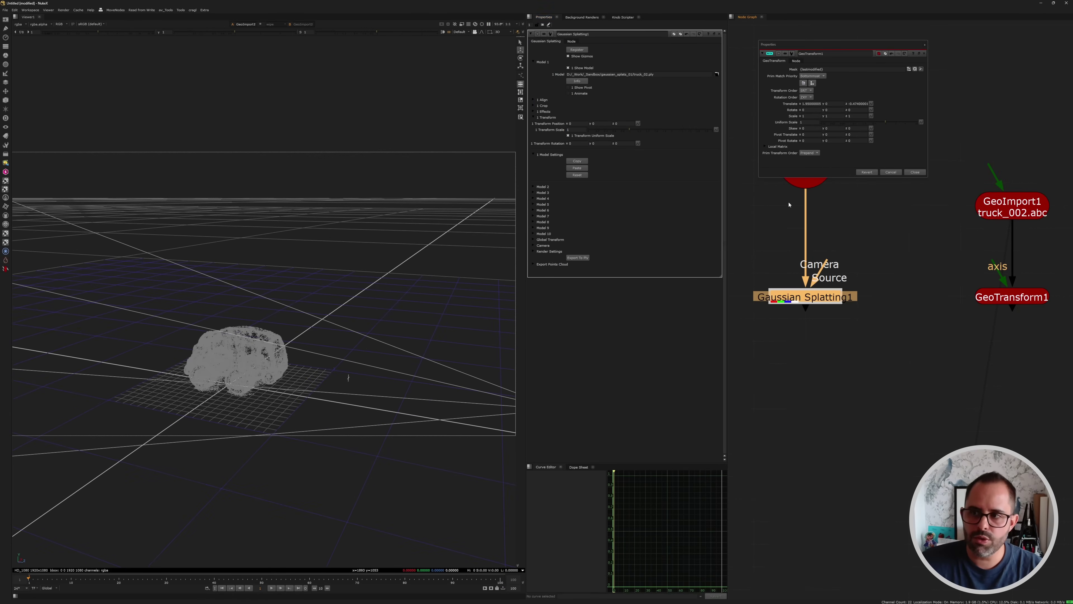
Link Model 1's Transform Position in the Gaussian Splatting node to the GeoTransform node's Translate
scroll(979, 215, "up", 3)
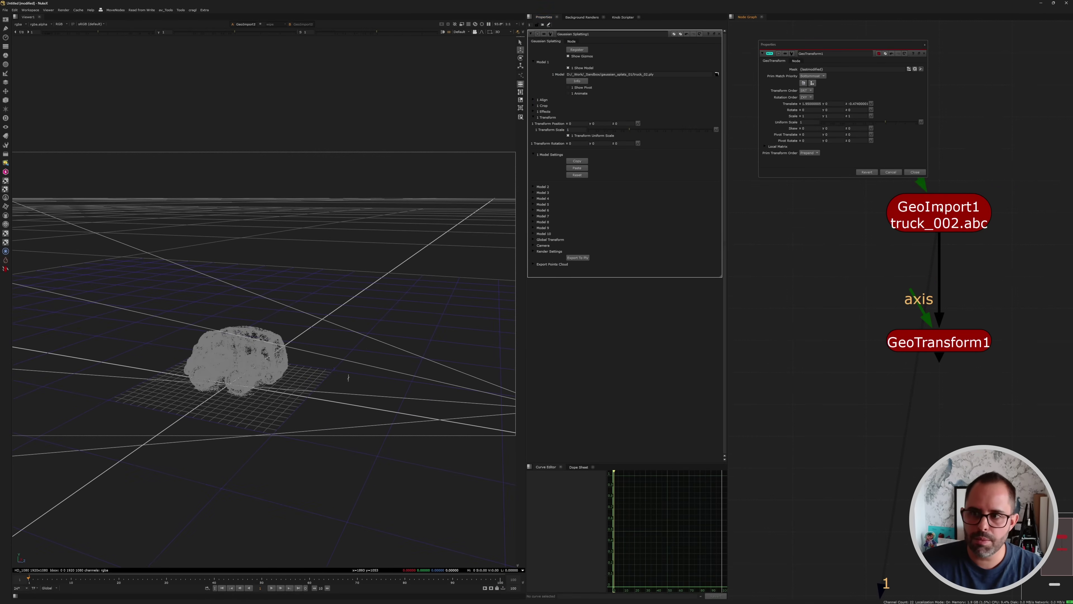
scroll(921, 229, "down", 3)
middle_click_drag(919, 229, 988, 250)
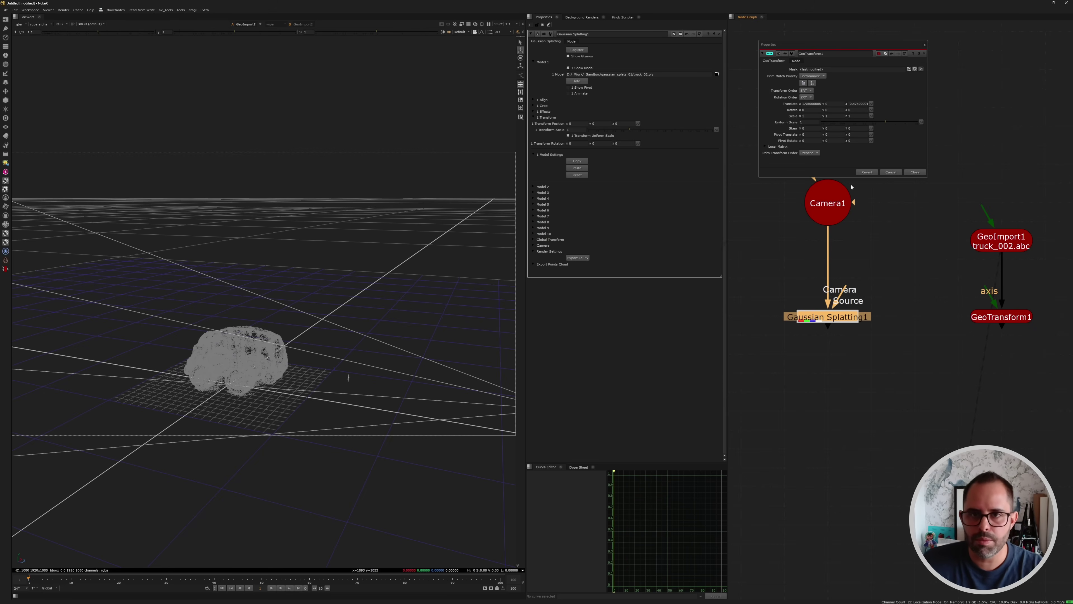
left_click_drag(871, 104, 689, 157, "ctrl")
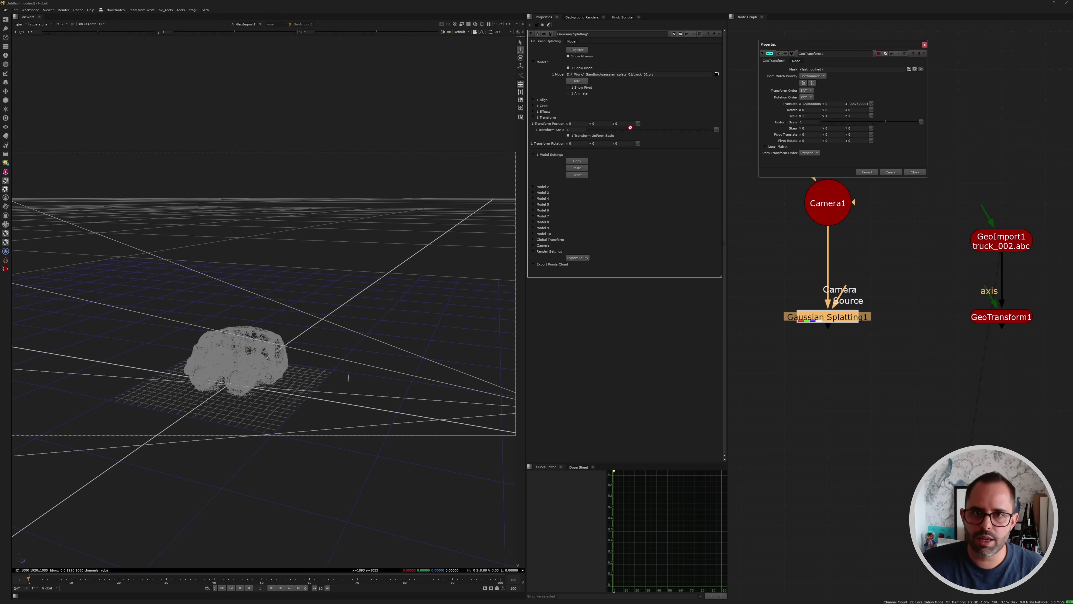
left_click_drag(635, 123, 637, 122, "ctrl")
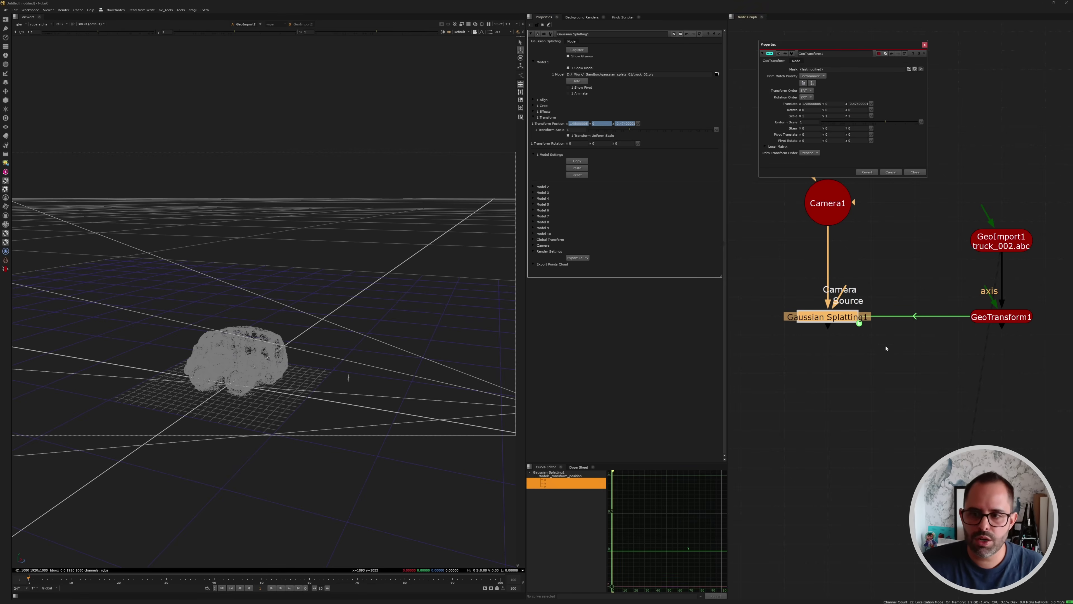
Set the GeoTransform node's Translate X and Z to 0
left_click(1009, 317)
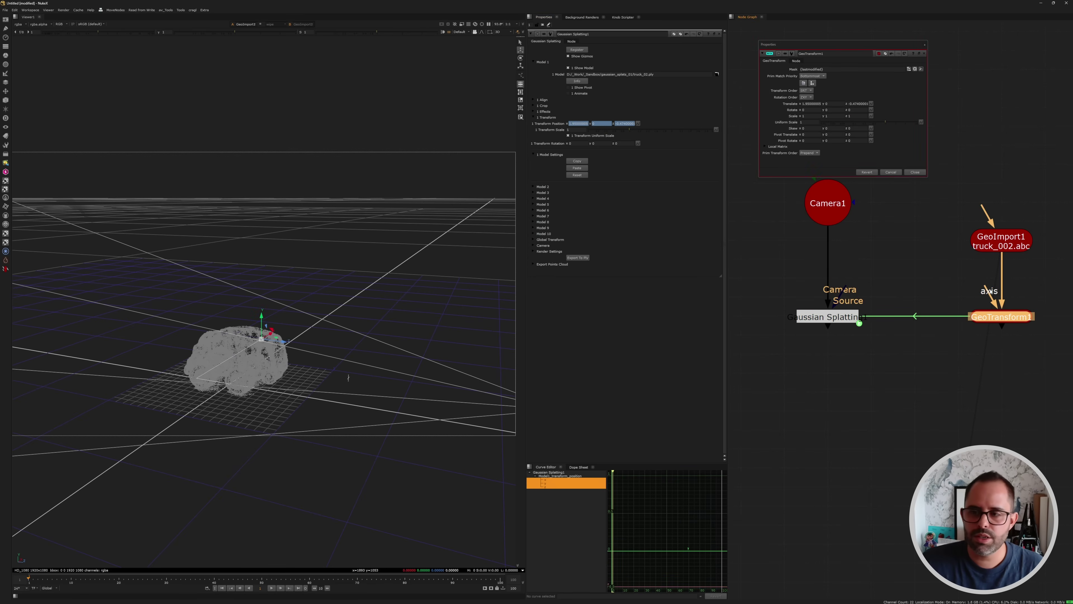
left_click(817, 104)
key("ctrl+a")
type("0")
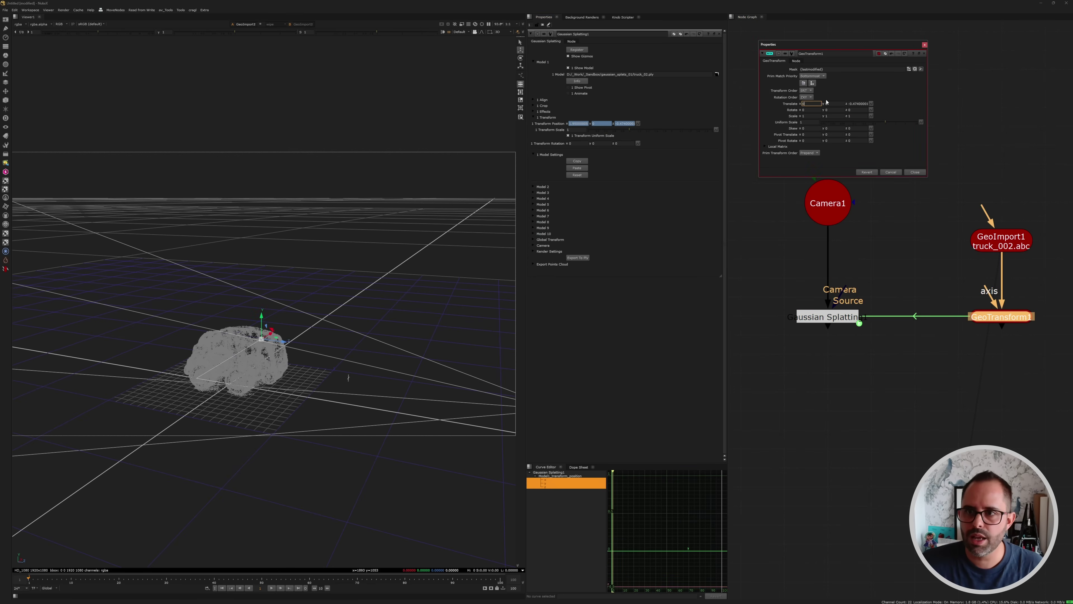
key("Return")
key("Tab")
key("Tab")
type("0")
key("Return")
Display the Gaussian Splatting node's 2D render in the viewer and close its properties
scroll(1002, 280, "up", 3)
left_click(879, 301)
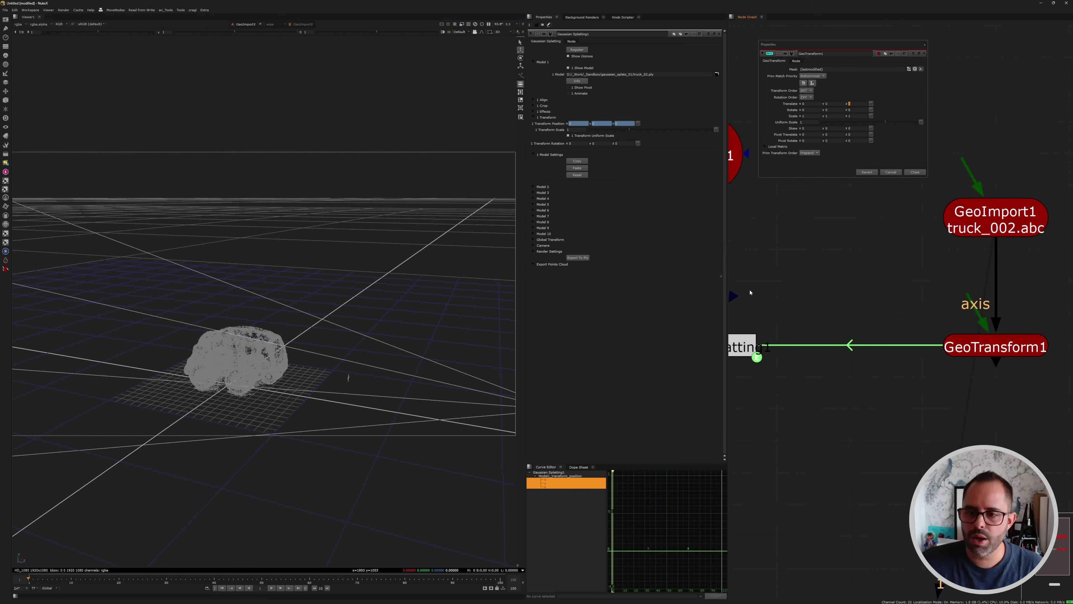
middle_click_drag(750, 293, 909, 272)
left_click(857, 323)
key("1")
key("Tab")
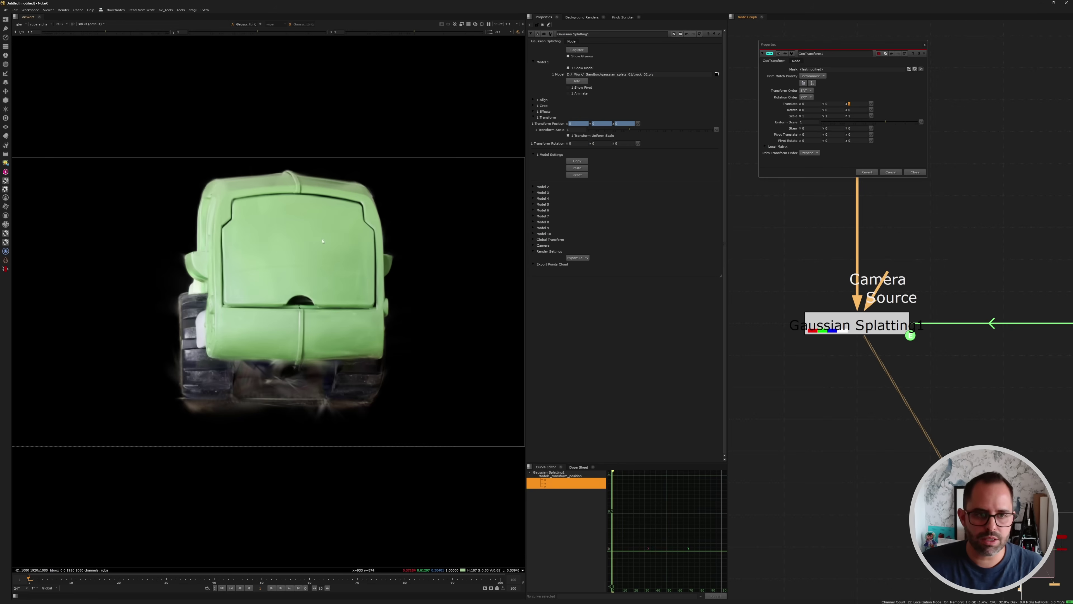
left_click(719, 34)
Test the link by nudging the GeoTransform node's Translate Y up and down while viewing the rendered truck
scroll(856, 358, "up", 3)
middle_click_drag(881, 291, 761, 299)
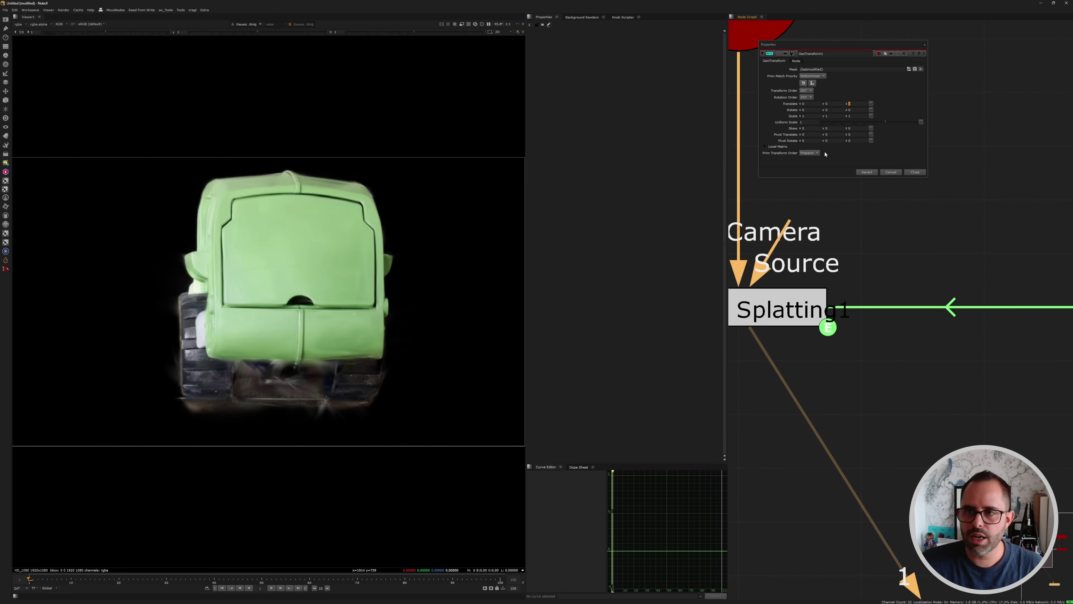
scroll(790, 228, "down", 2)
middle_click_drag(790, 228, 750, 210)
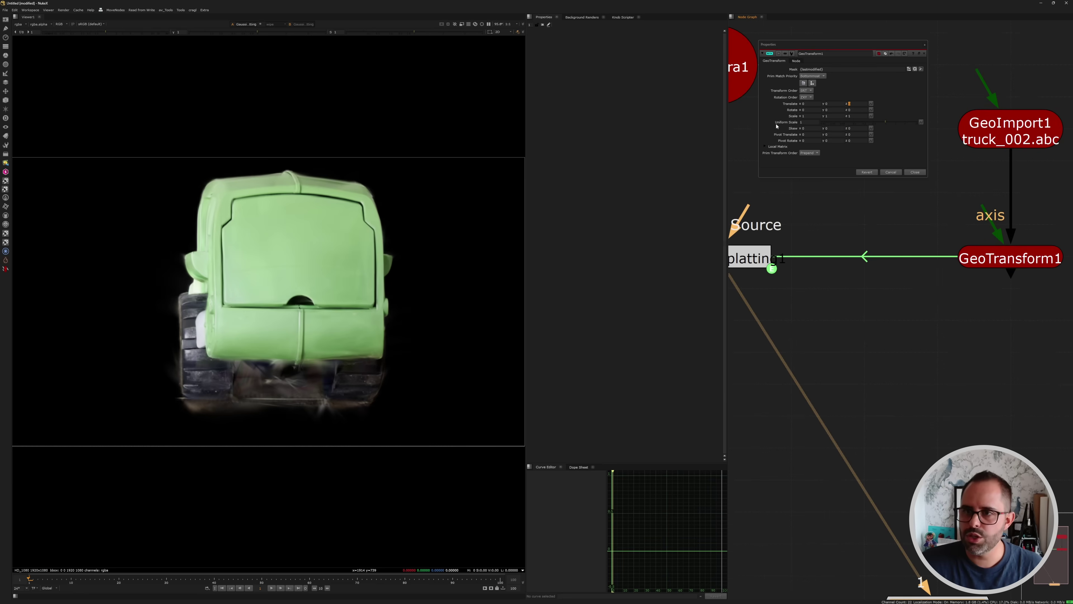
left_click(861, 106)
left_click(823, 105)
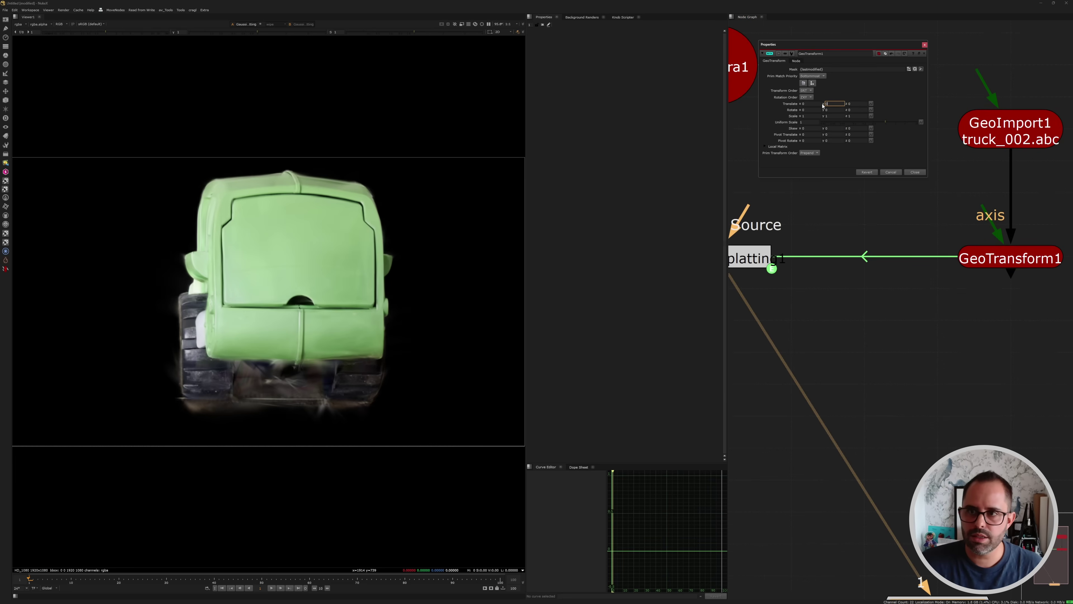
key("Up")
key("Up")
type("-0.5")
key("Return")
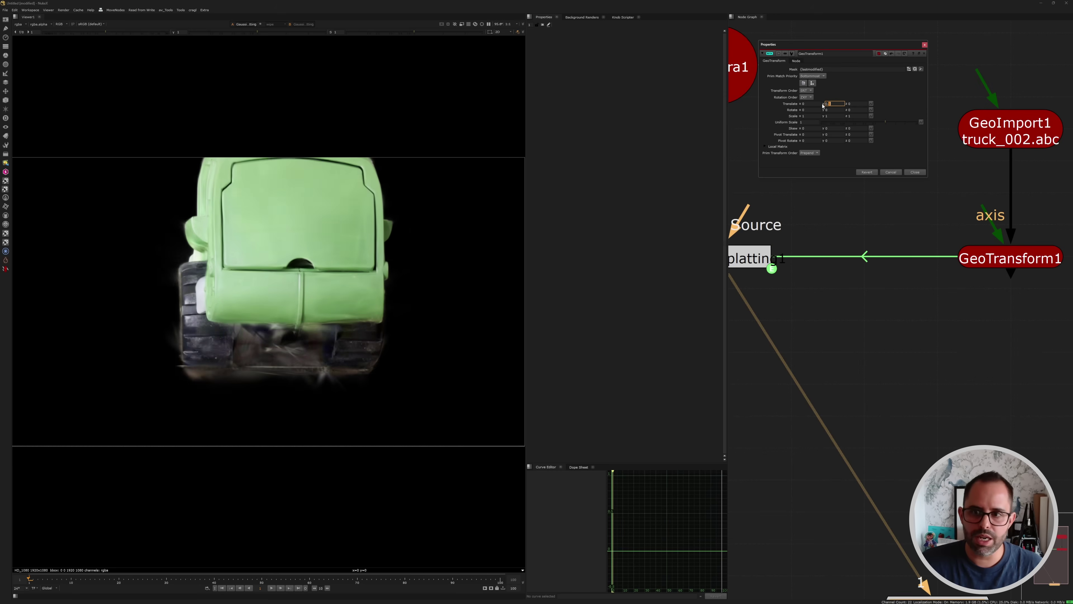
key("Down")
key("Down")
key("Down")
key("Down")
key("Up")
key("Up")
key("Up")
key("Up")
key("Up")
key("Up")
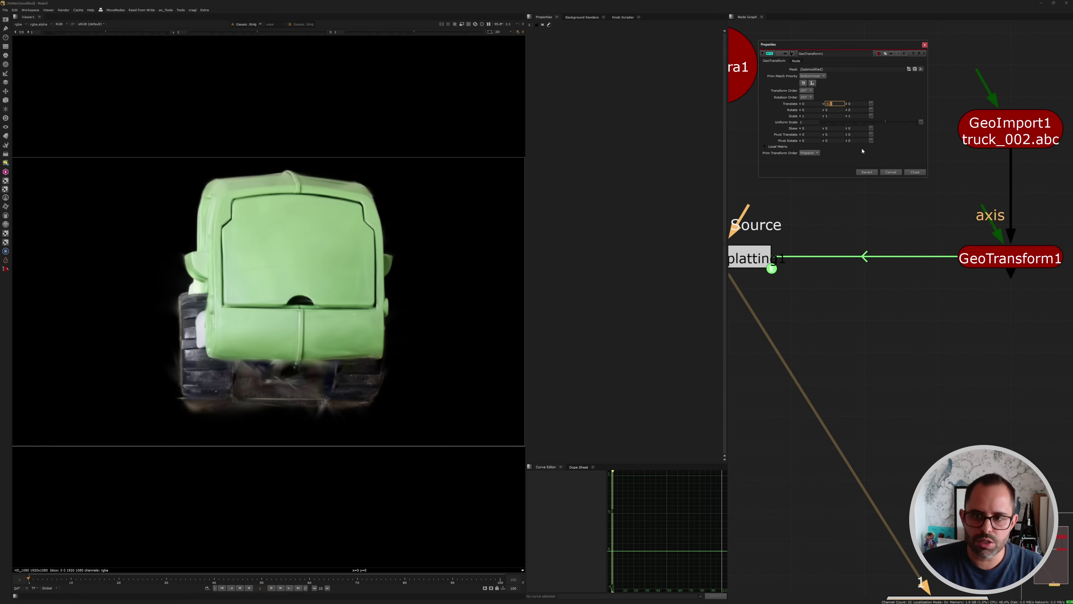
Reframe the node graph around all connected nodes and close the GeoTransform node's properties
scroll(827, 249, "down", 4)
middle_click_drag(831, 247, 852, 316)
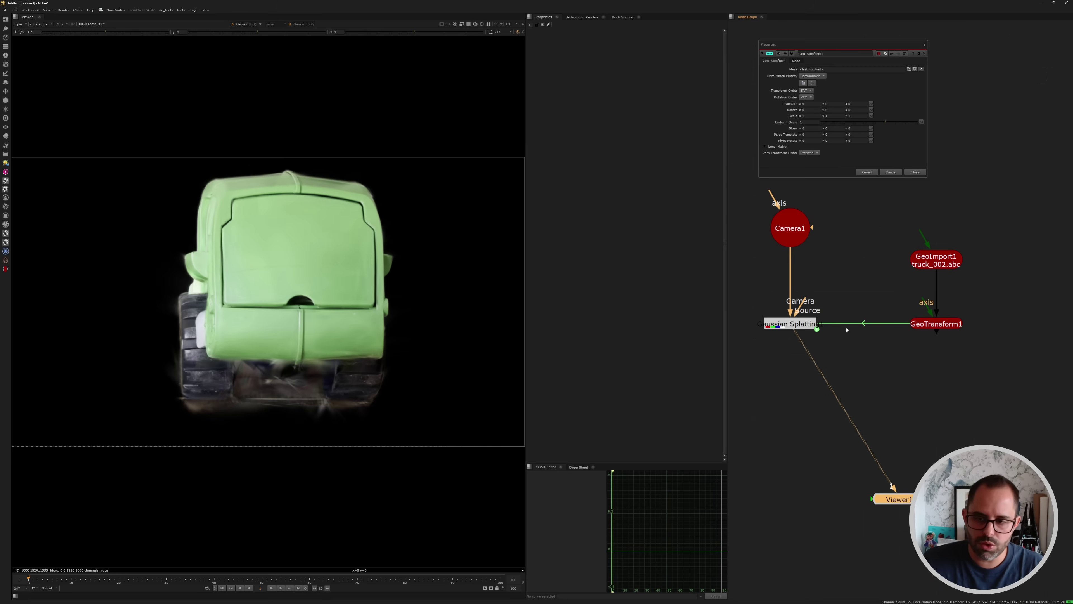
middle_click_drag(813, 324, 844, 313)
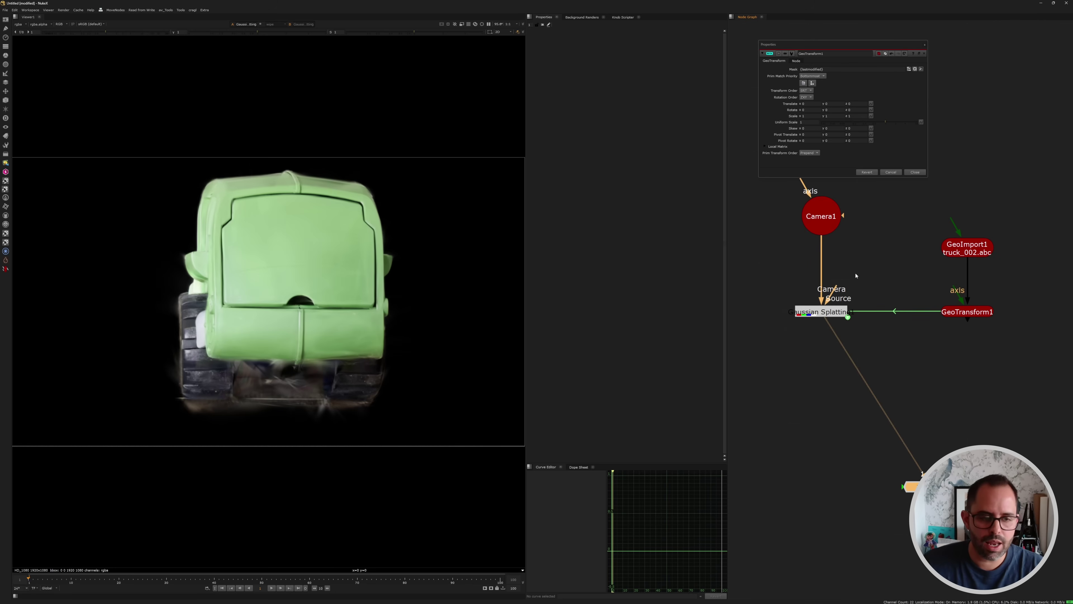
left_click(915, 172)
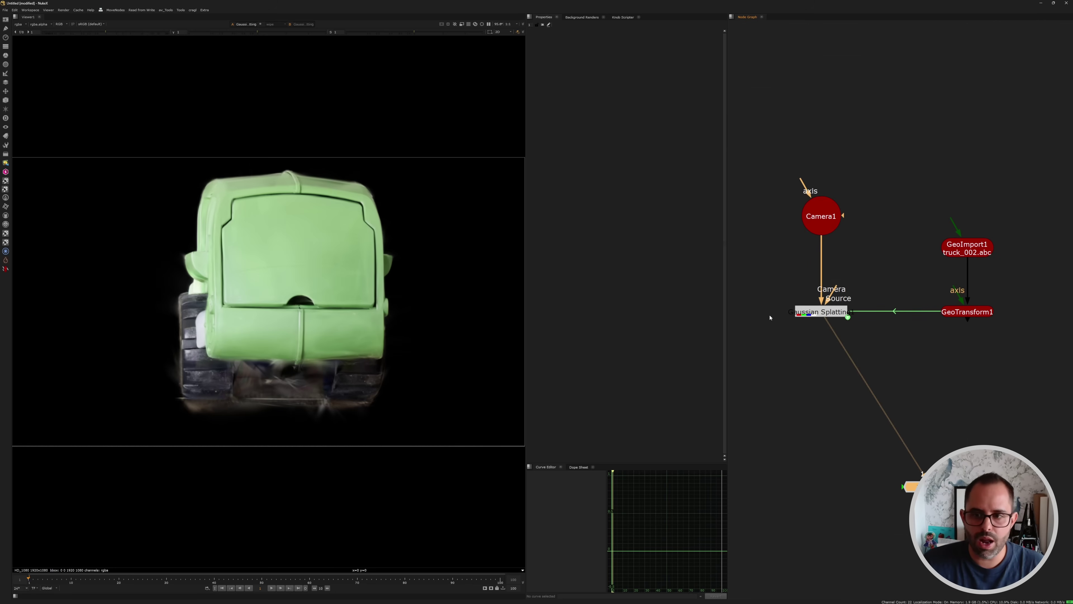
Link Model 1's Transform Rotation in the Gaussian Splatting node to the GeoTransform node's Rotate, and close the splatting properties
double_click(817, 314)
scroll(821, 317, "up", 2)
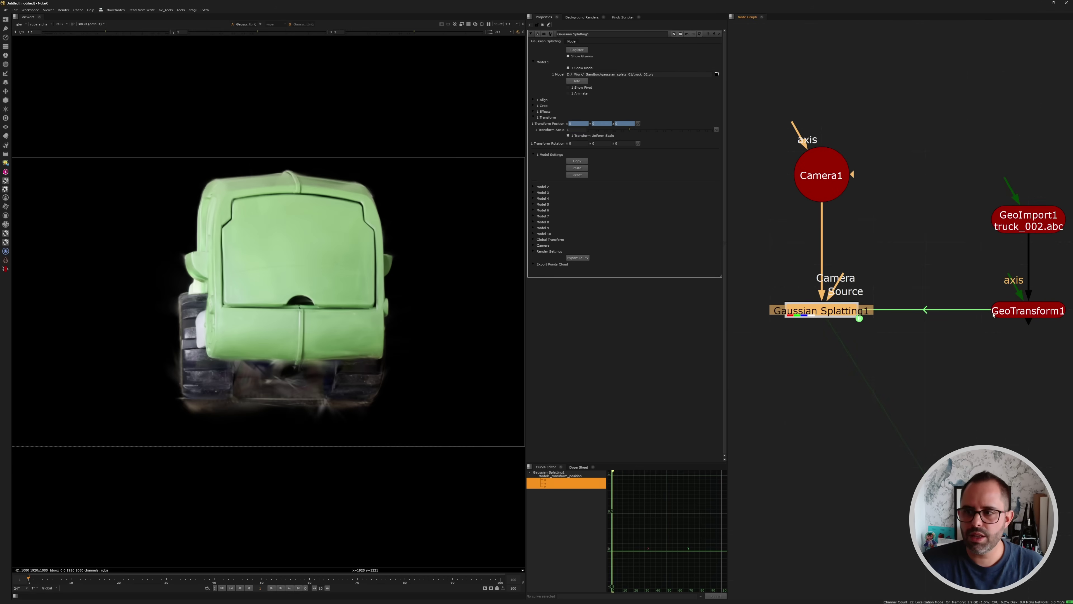
double_click(1029, 311)
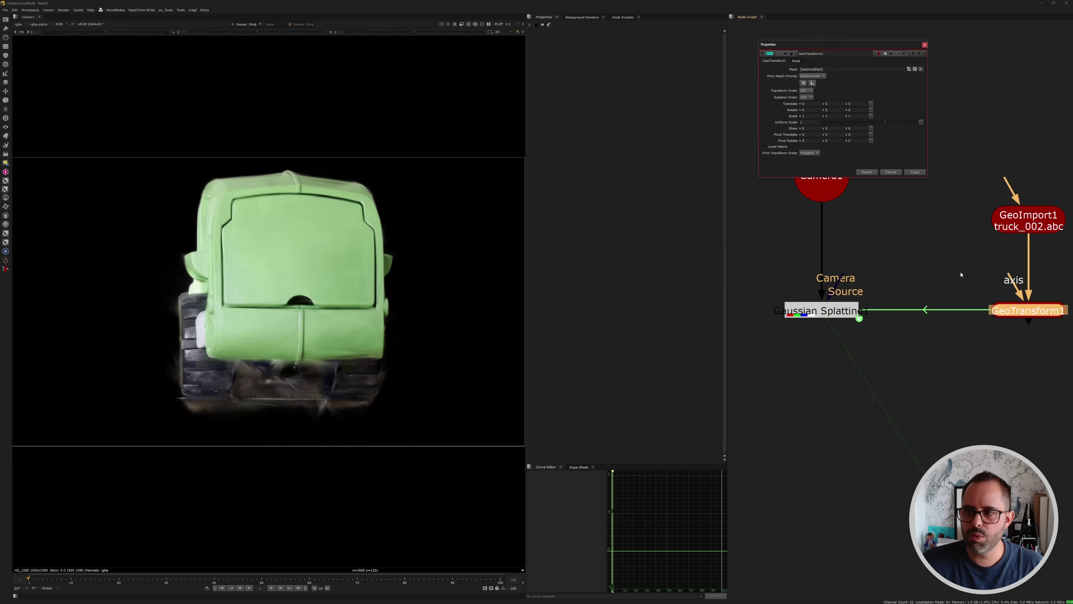
double_click(828, 311)
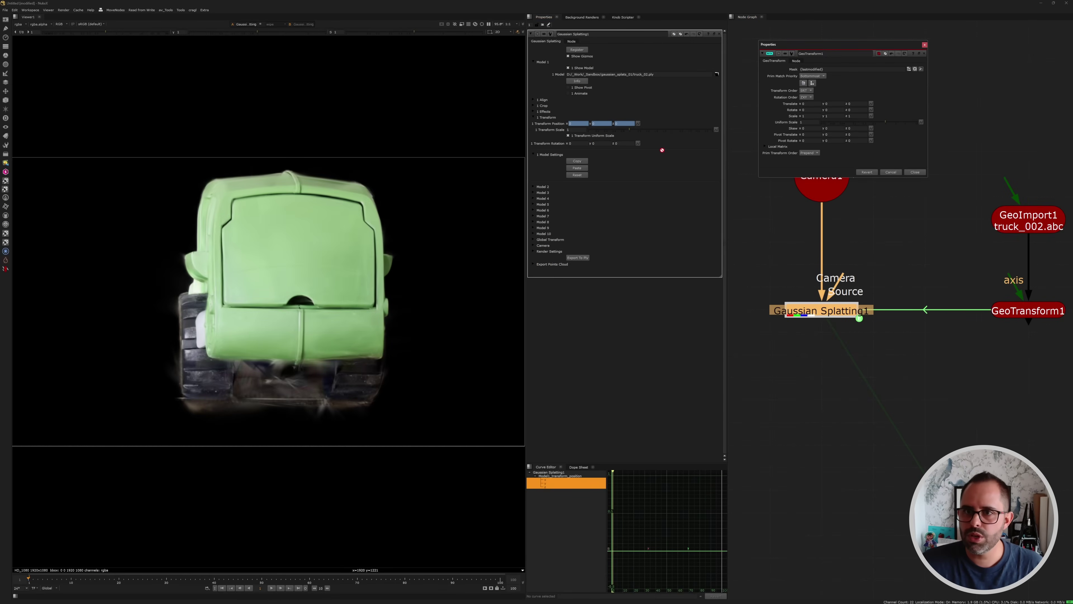
left_click(638, 144)
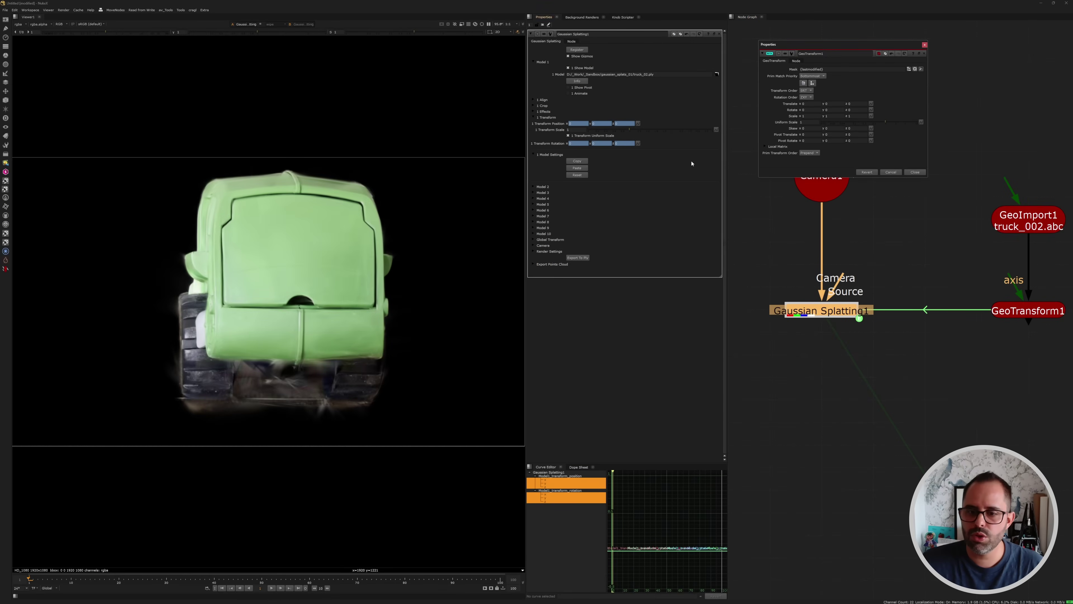
left_click(720, 34)
scroll(813, 311, "up", 2)
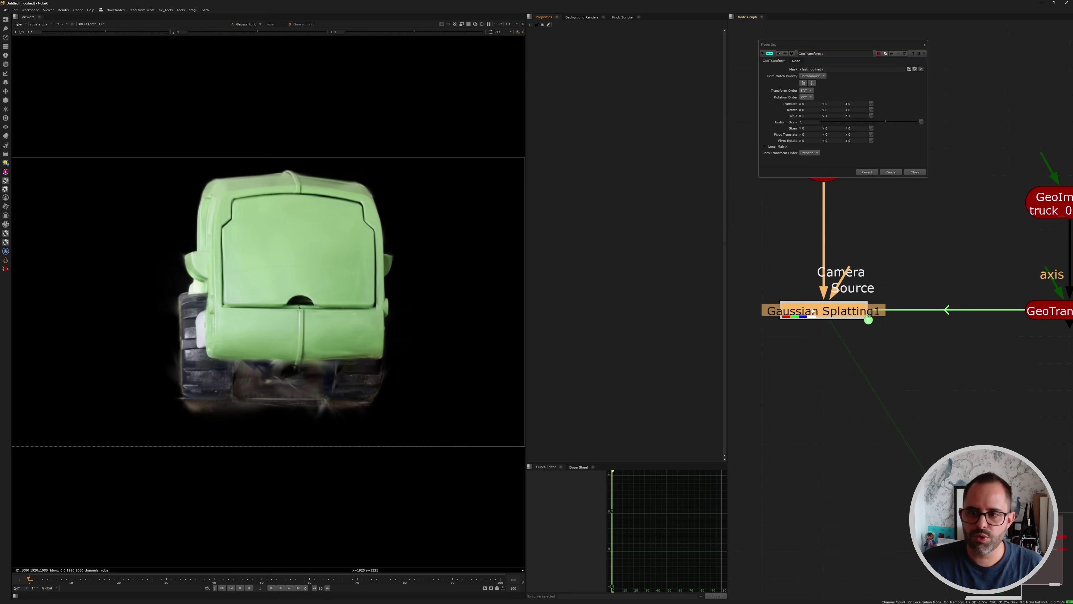
Turn the truck splat by setting the GeoTransform node's Rotate Y to 120
double_click(1048, 310)
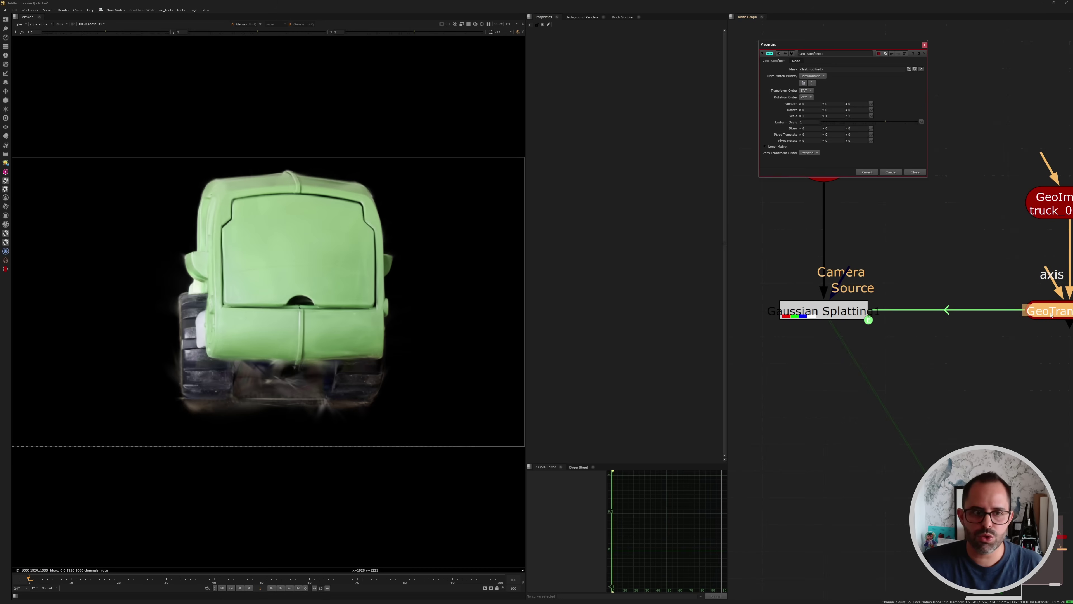
left_click_drag(832, 115, 781, 116)
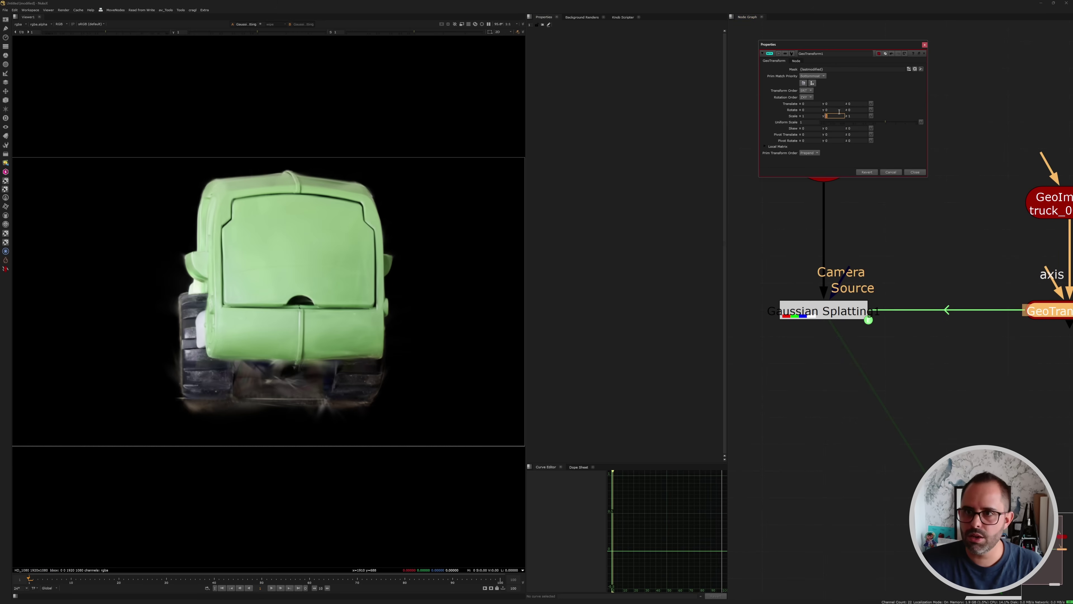
left_click(826, 110)
scroll(826, 110, "up", 20)
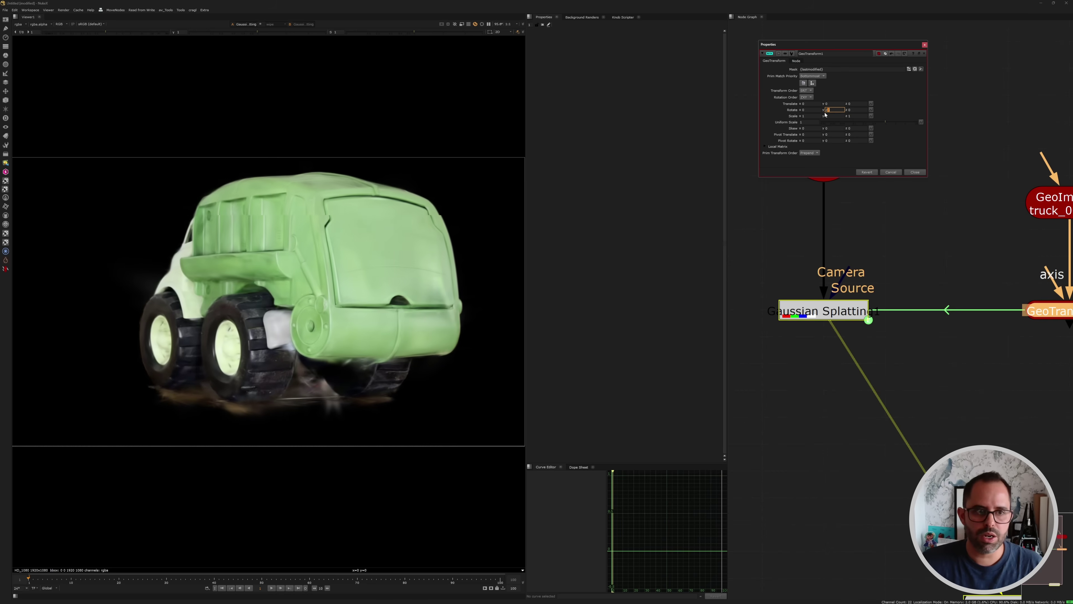
scroll(825, 114, "up", 5)
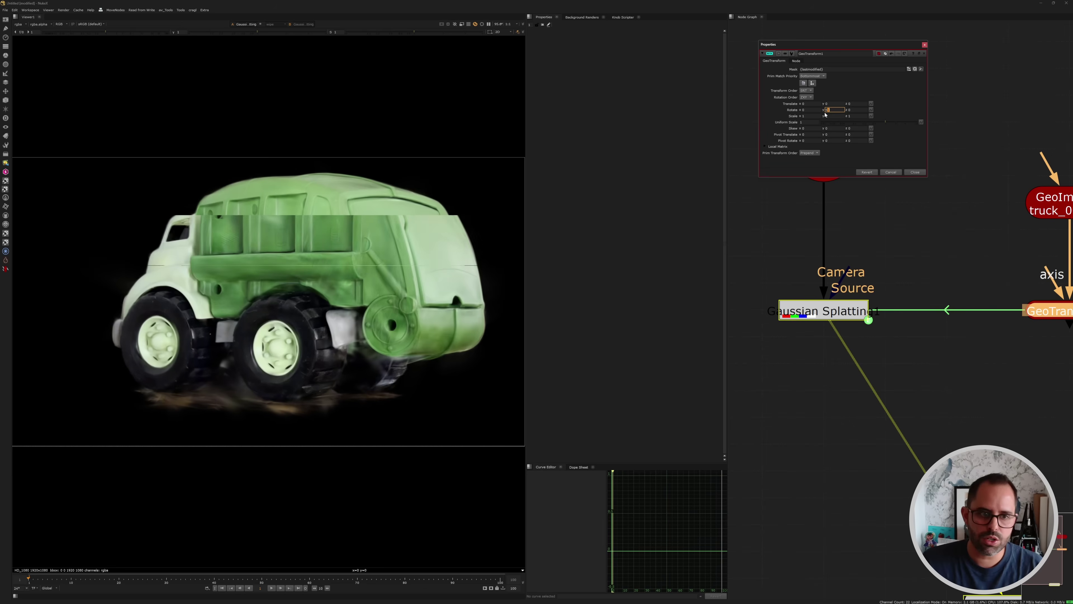
scroll(825, 114, "up", 3)
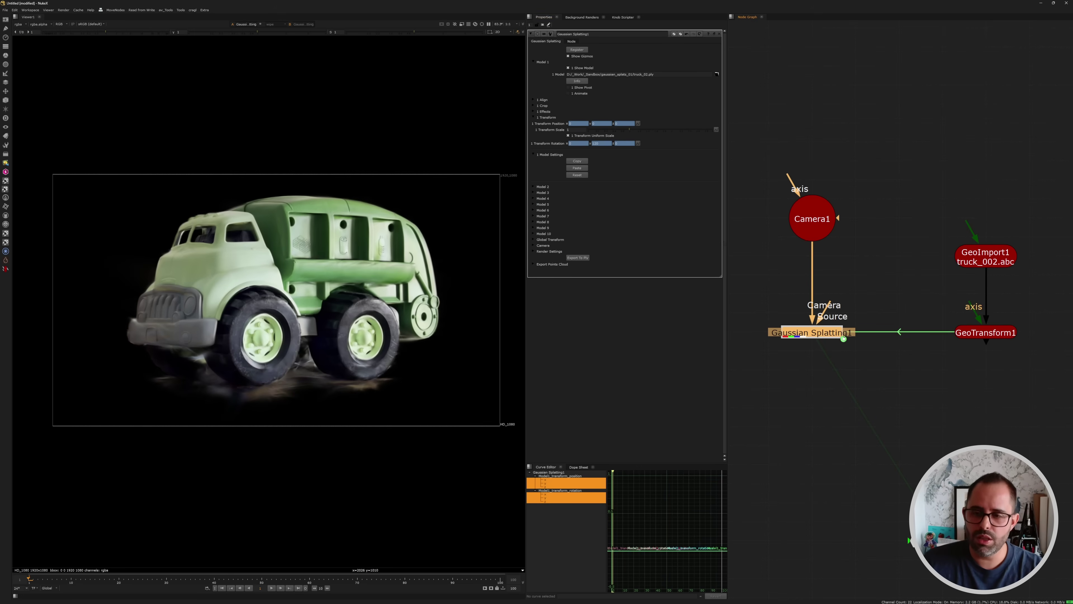
Expand Model 1's crop and Crop Shape settings in the Gaussian Splatting node and turn on the crop shape preview
scroll(831, 346, "up", 4)
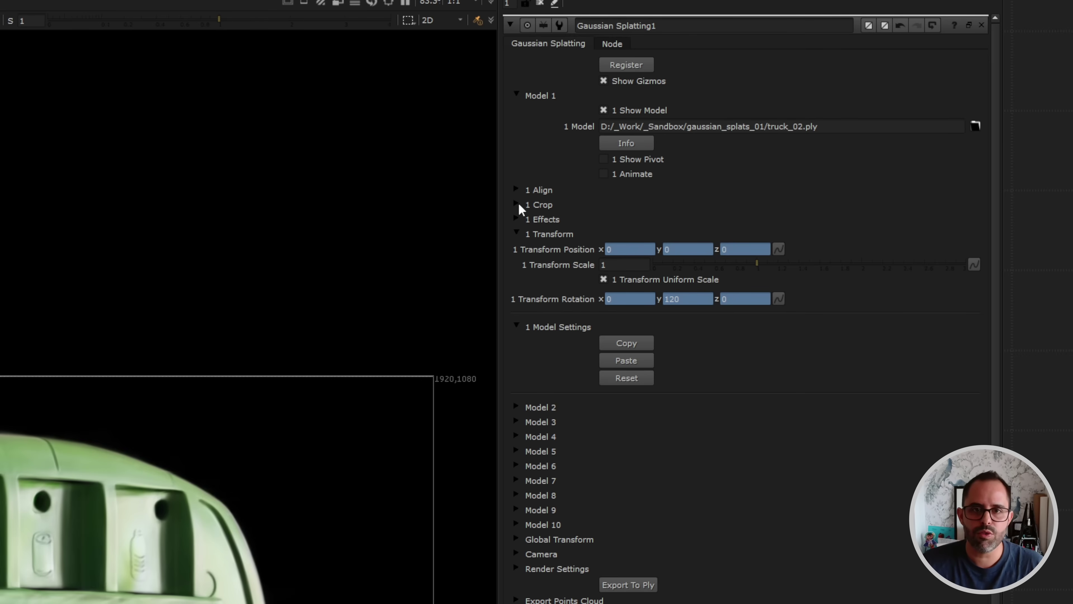
left_click(517, 204)
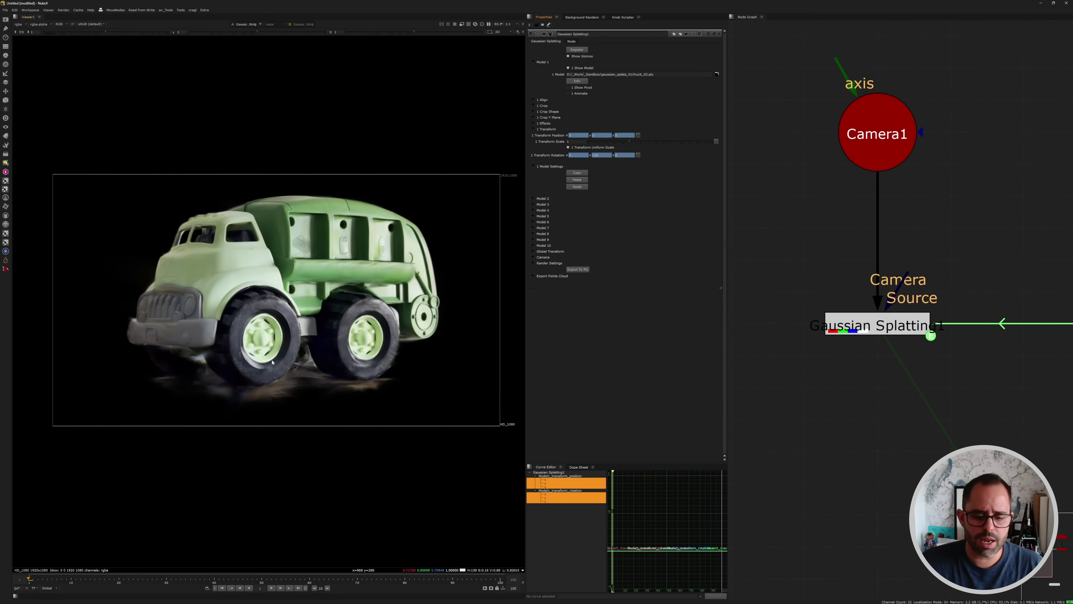
scroll(279, 389, "up", 2)
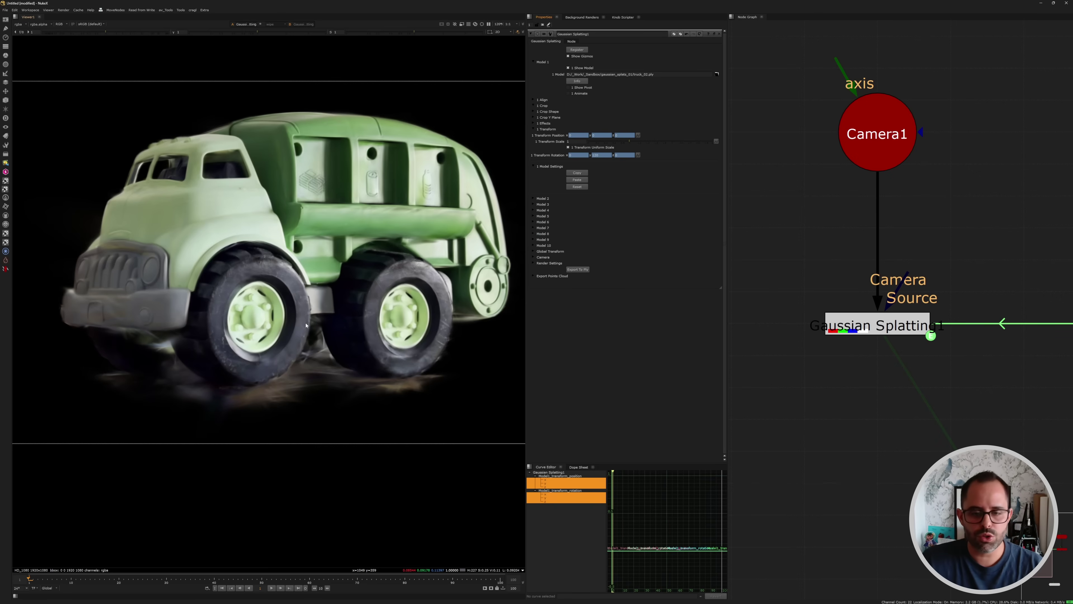
left_click(533, 112)
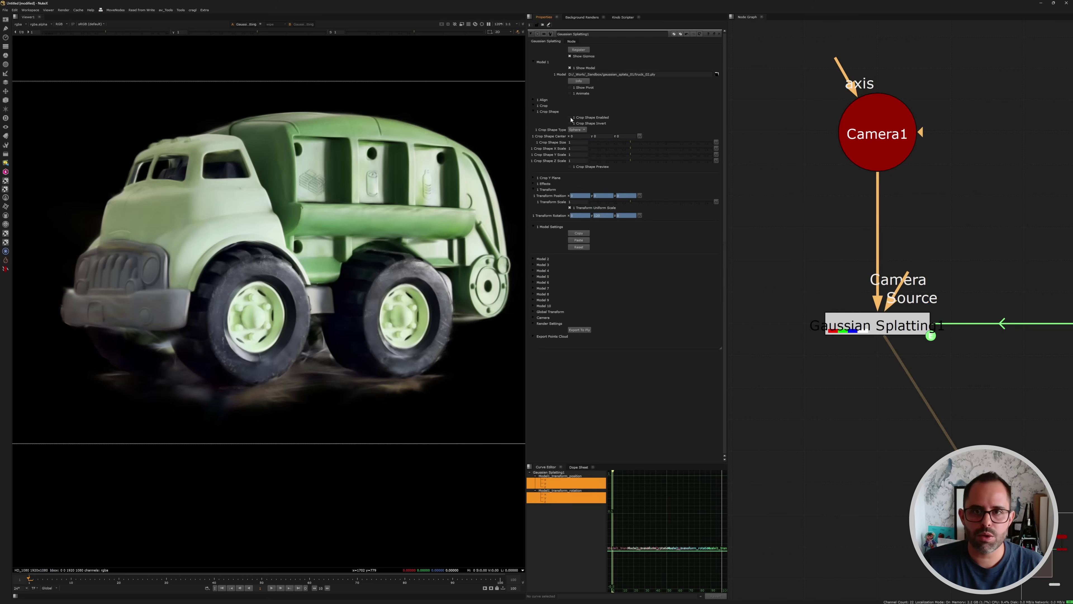
left_click(571, 168)
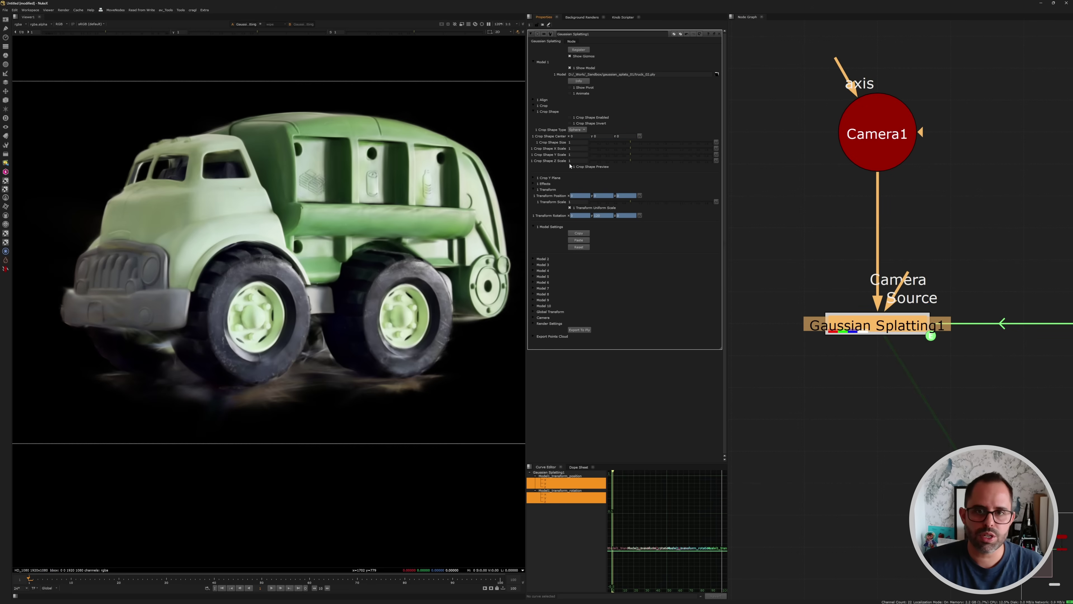
left_click(570, 166)
scroll(373, 194, "down", 4)
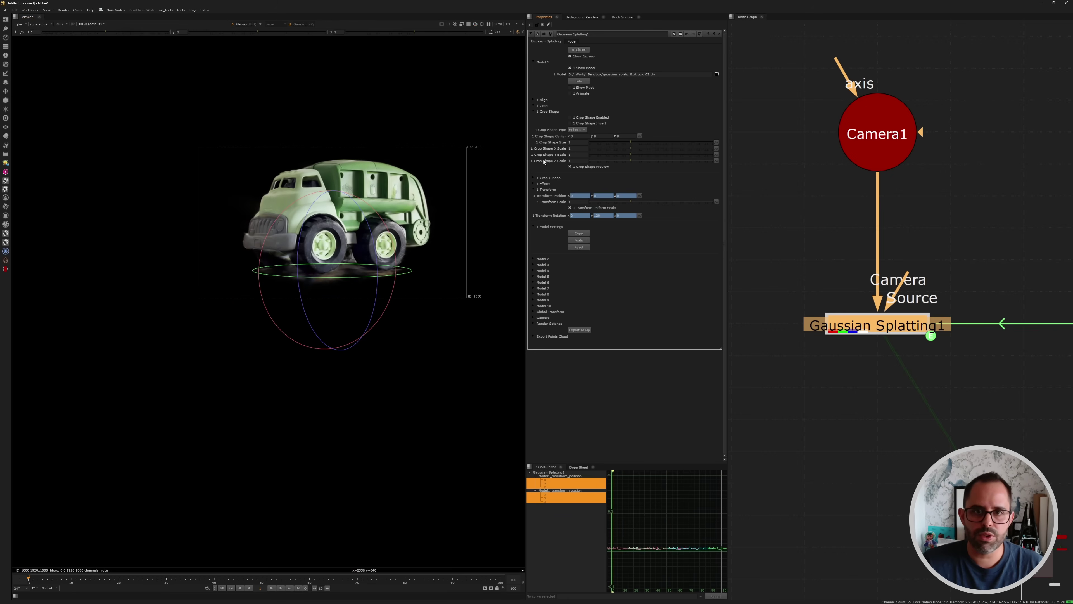
Preview the box crop shape around the truck, and switch the shape type back to the sphere
left_click(577, 130)
left_click(579, 136)
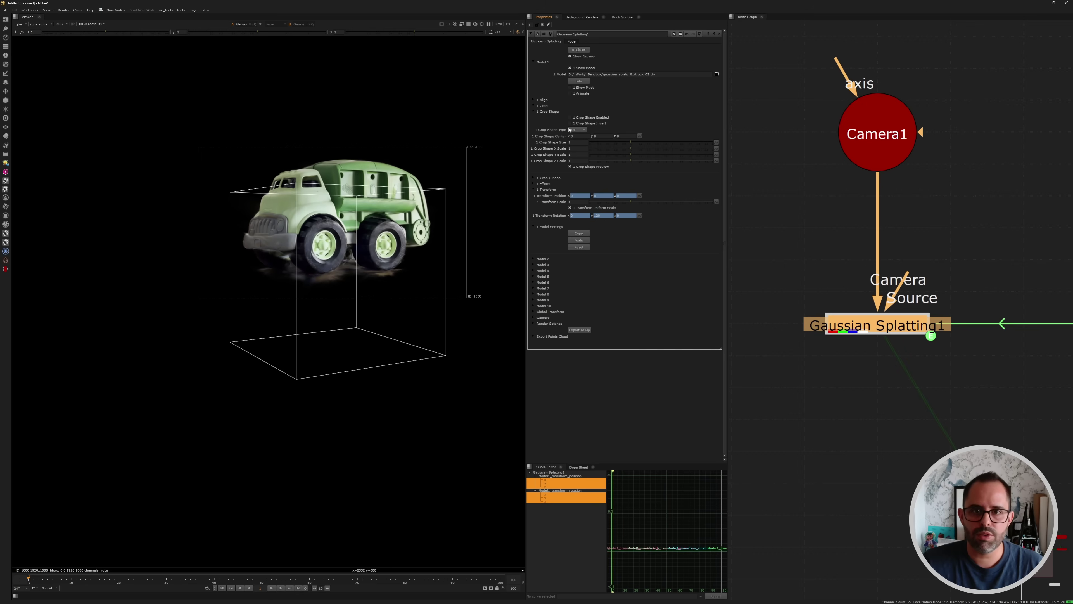
left_click(570, 129)
left_click(576, 124)
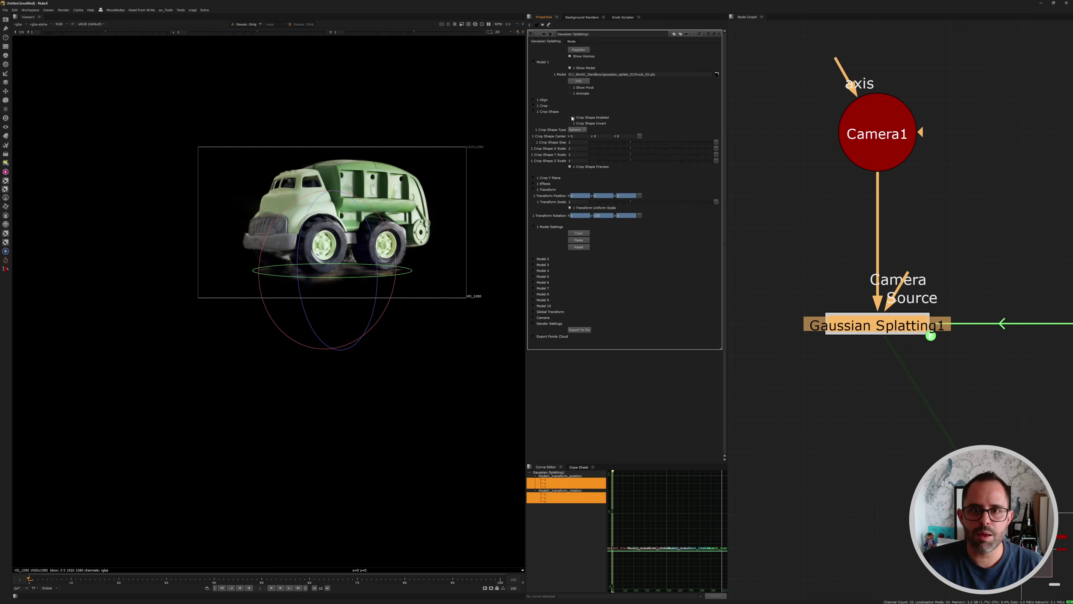
Enable Model 1's crop shape and set its type to Box
left_click(570, 118)
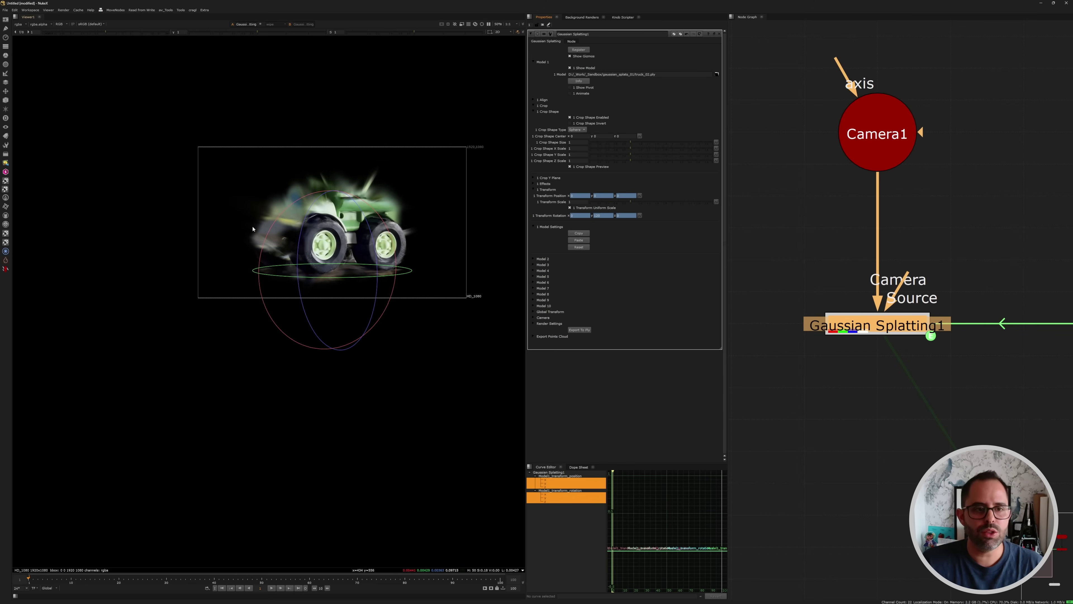
left_click(577, 129)
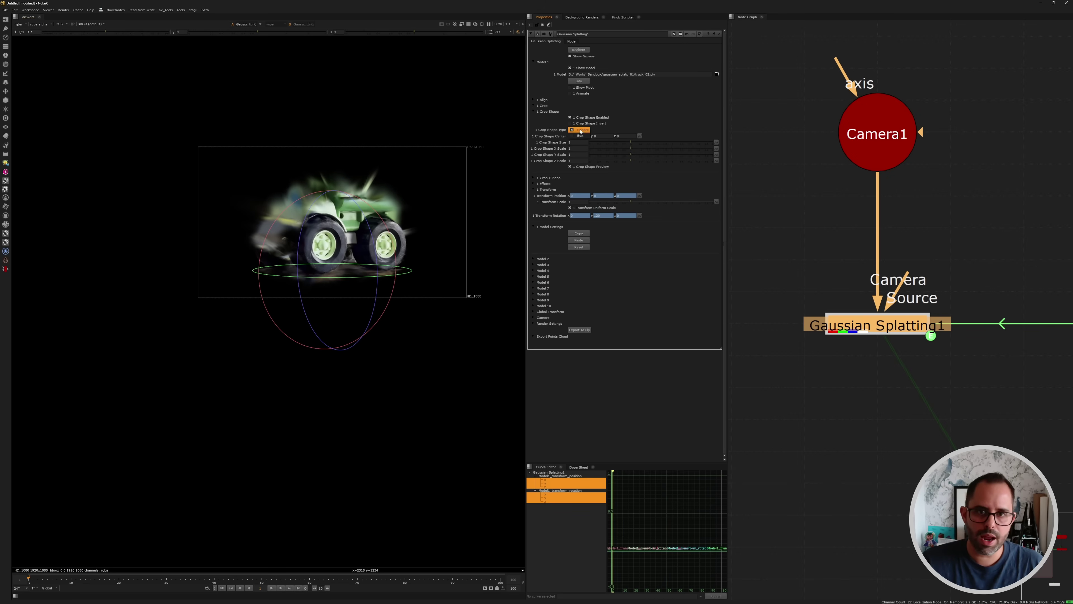
left_click(577, 135)
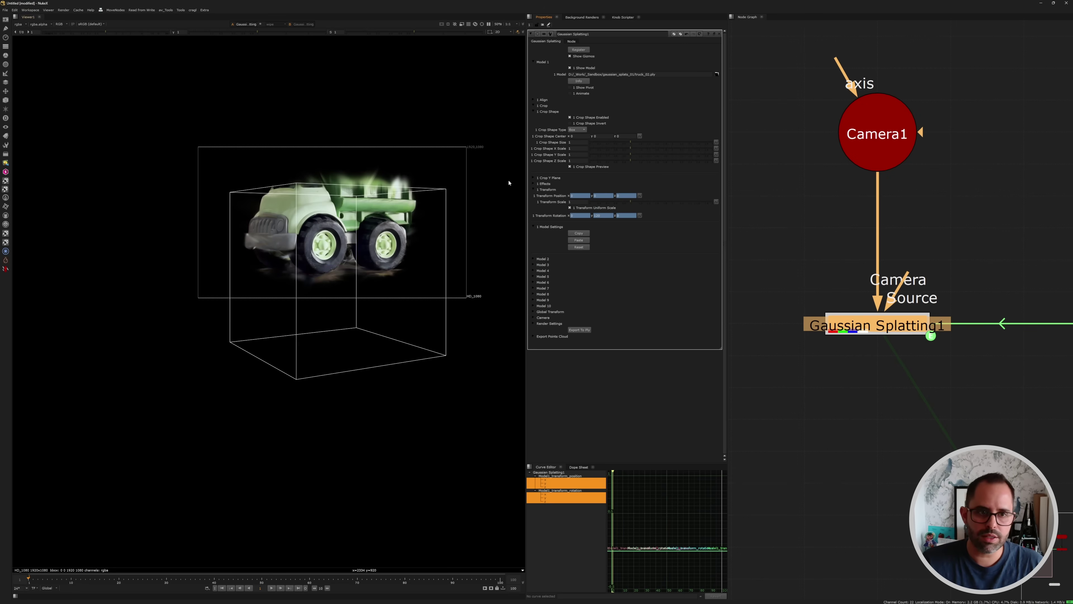
Raise the crop shape's center Y to 0.4 so the box encloses the truck's height
left_click(603, 136)
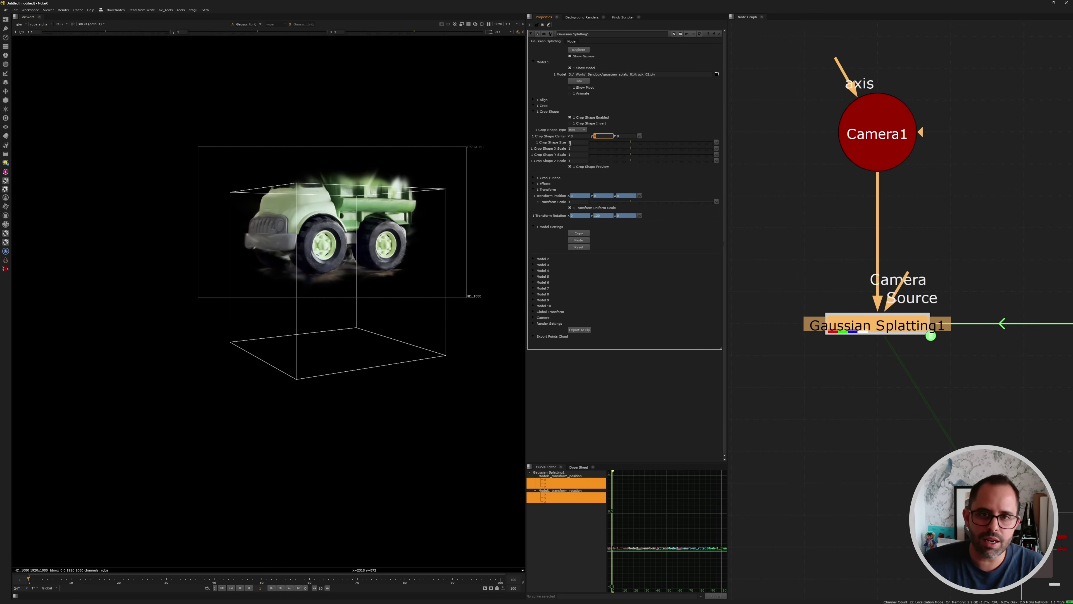
key("Up")
key("Up")
key("Up")
key("Up")
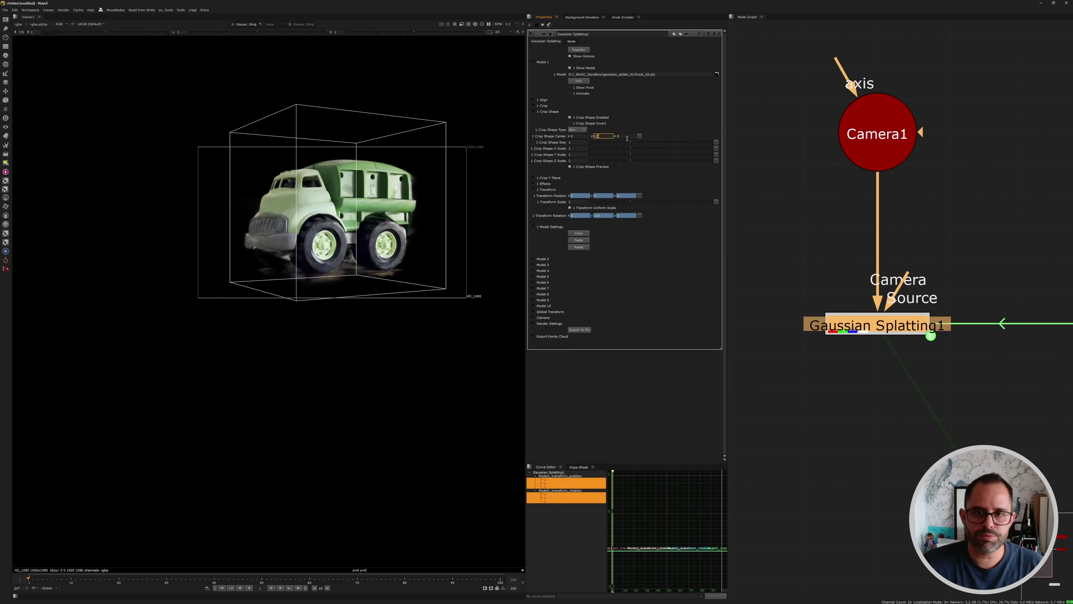
Try shifting the crop box's center along X, ending on the negative side so it cuts into the truck's front
left_click(578, 136)
key("Up")
key("Up")
key("Down")
key("Down")
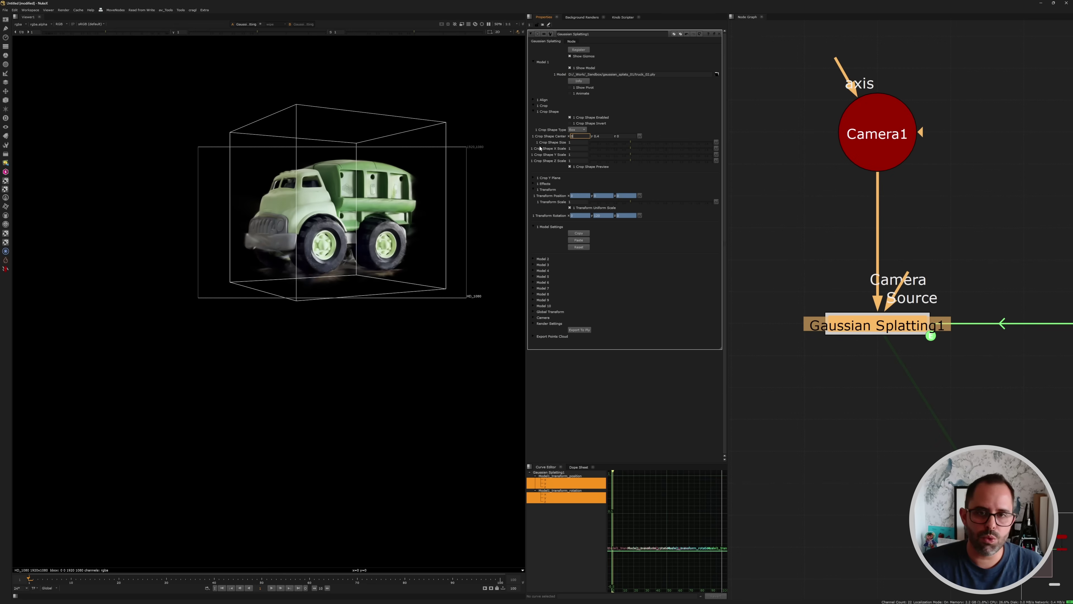
key("Up")
key("Up")
key("Down")
key("Down")
key("Down")
key("Down")
key("Down")
key("Down")
key("Down")
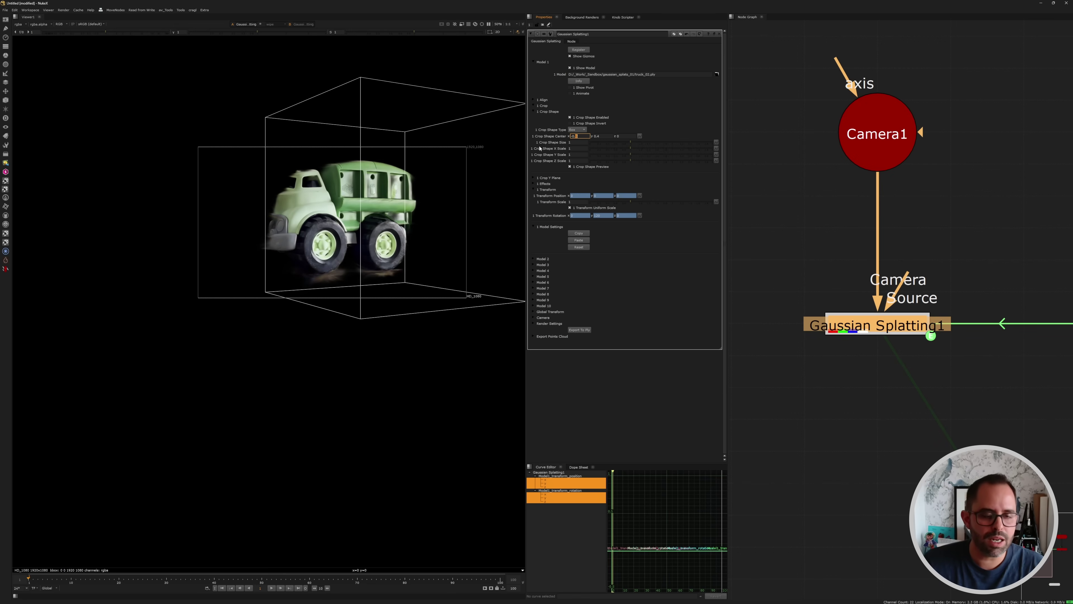
Nudge the crop box's center Y up and back down, and reset its center X to 0
left_click(601, 136)
key("Up")
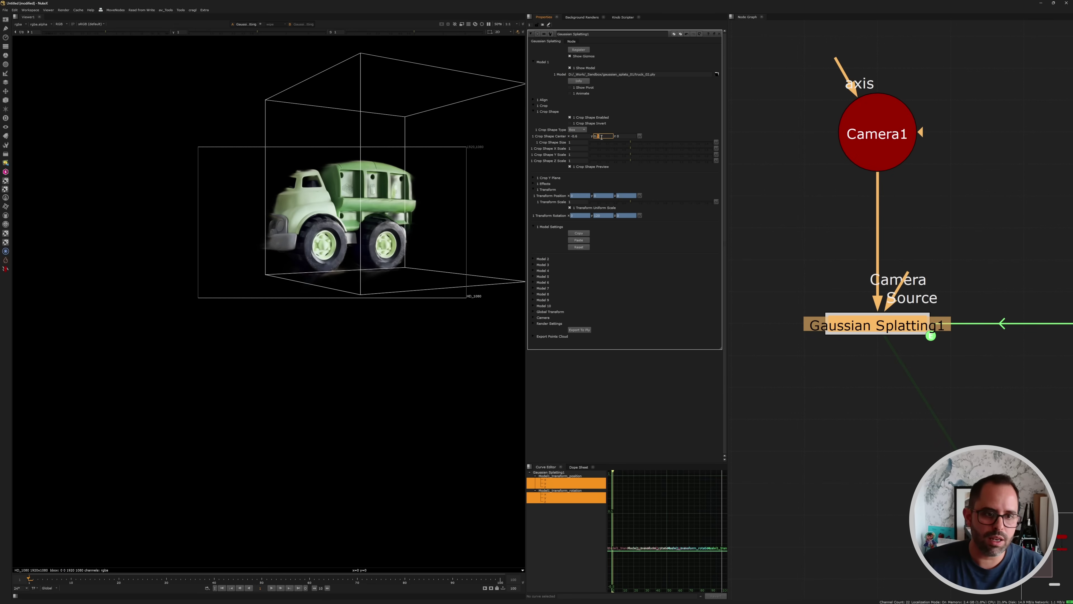
key("Down")
scroll(360, 242, "up", 3)
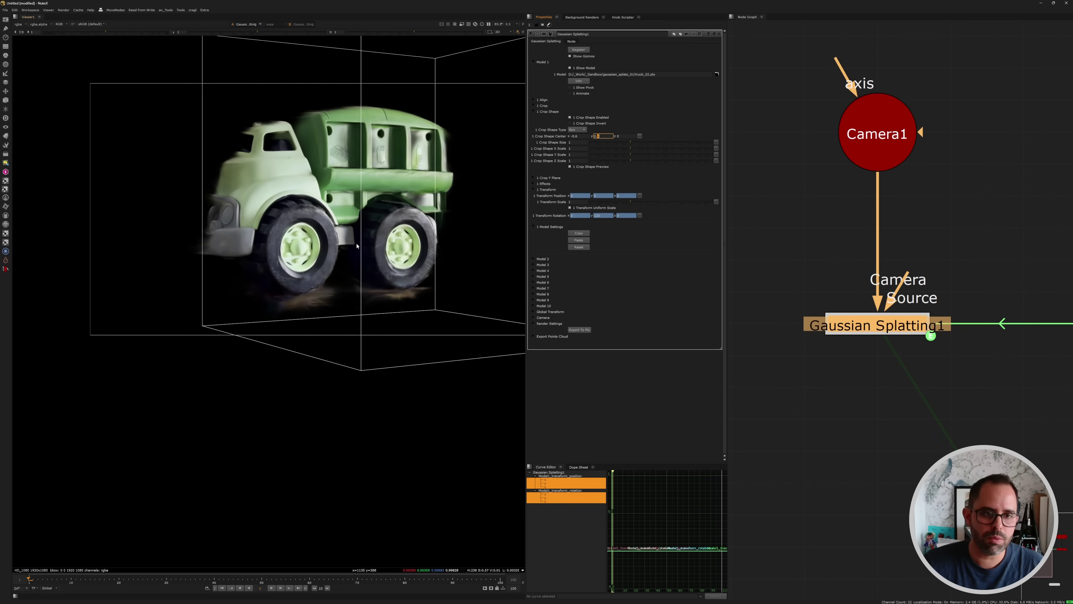
double_click(575, 136)
type("0")
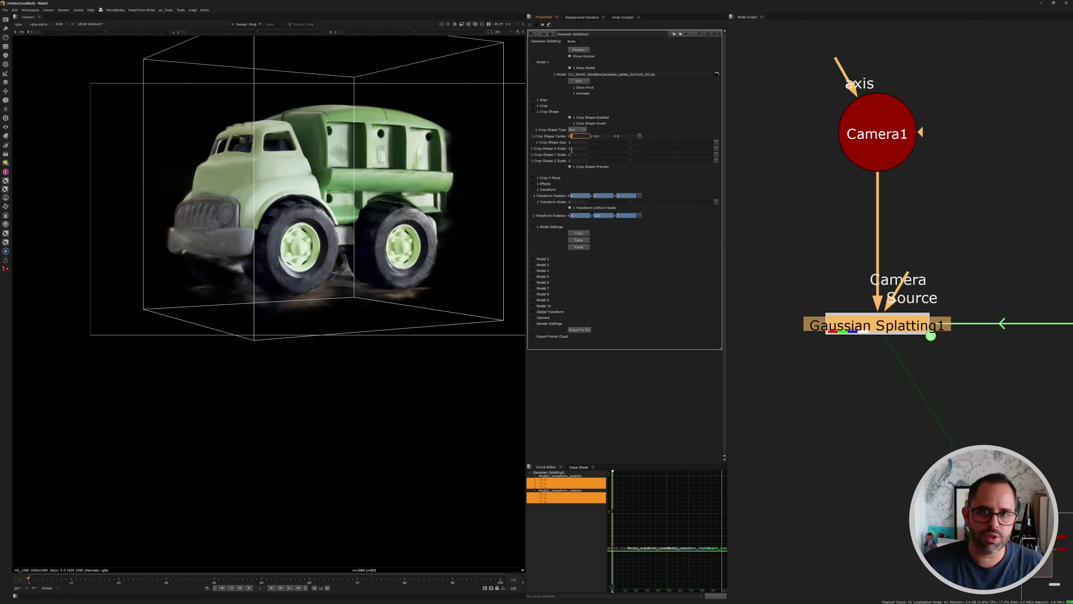
key("Return")
Fine-tune the crop shape's center Y to 0.52 to trim the floor remnants beneath the truck's wheels
double_click(599, 136)
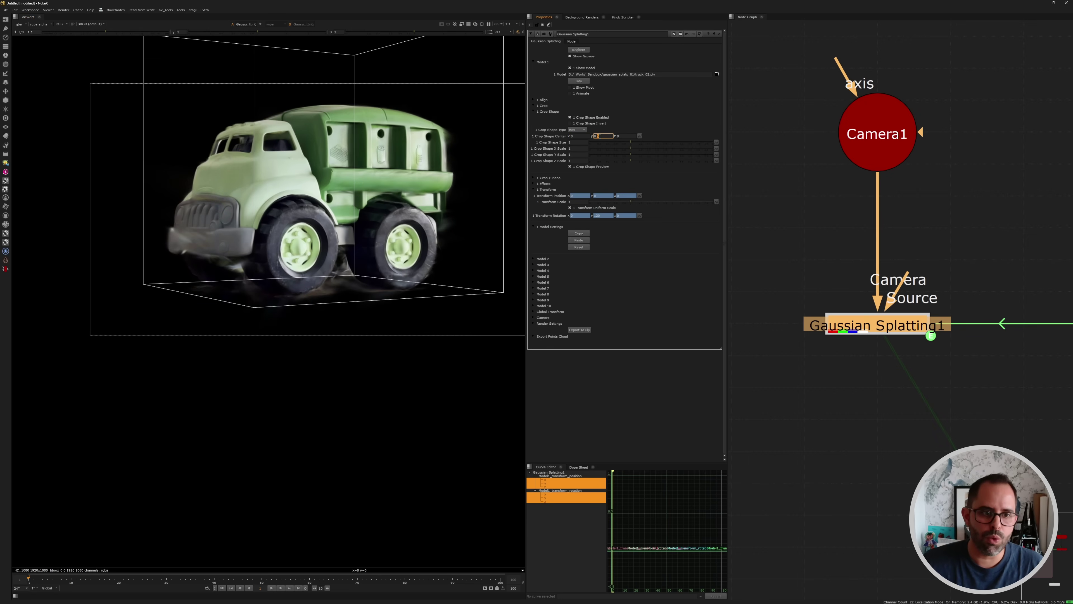
key("Up")
key("Up")
key("Up")
key("Up")
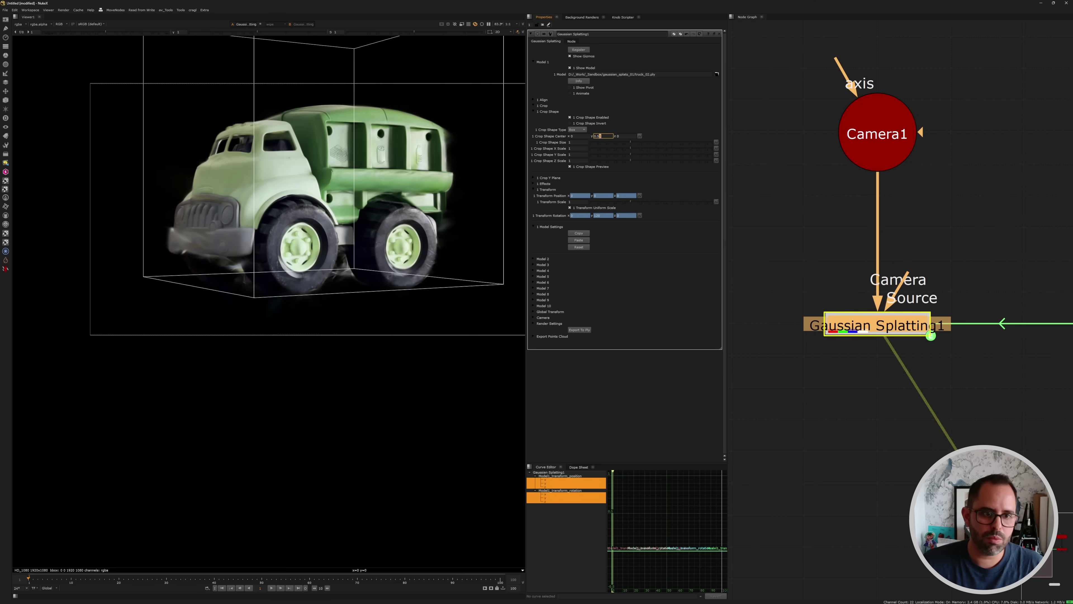
key("Down")
scroll(325, 197, "down", 2)
key("Tab")
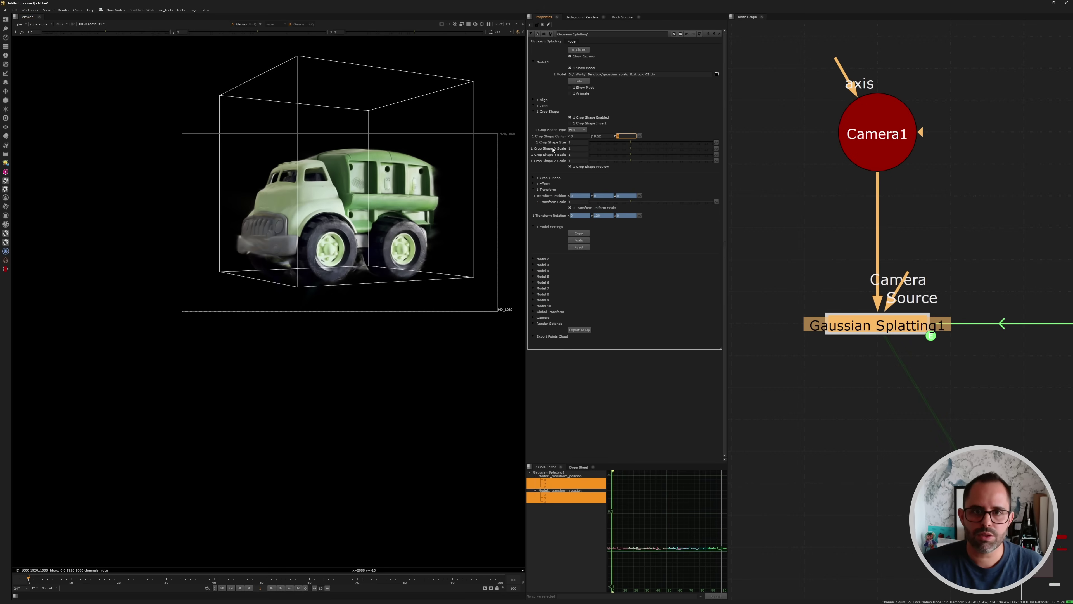
Increase the Crop Shape Z Scale until the box includes the truck's rear end
left_click(584, 161)
key("Up")
key("Up")
key("Up")
key("Up")
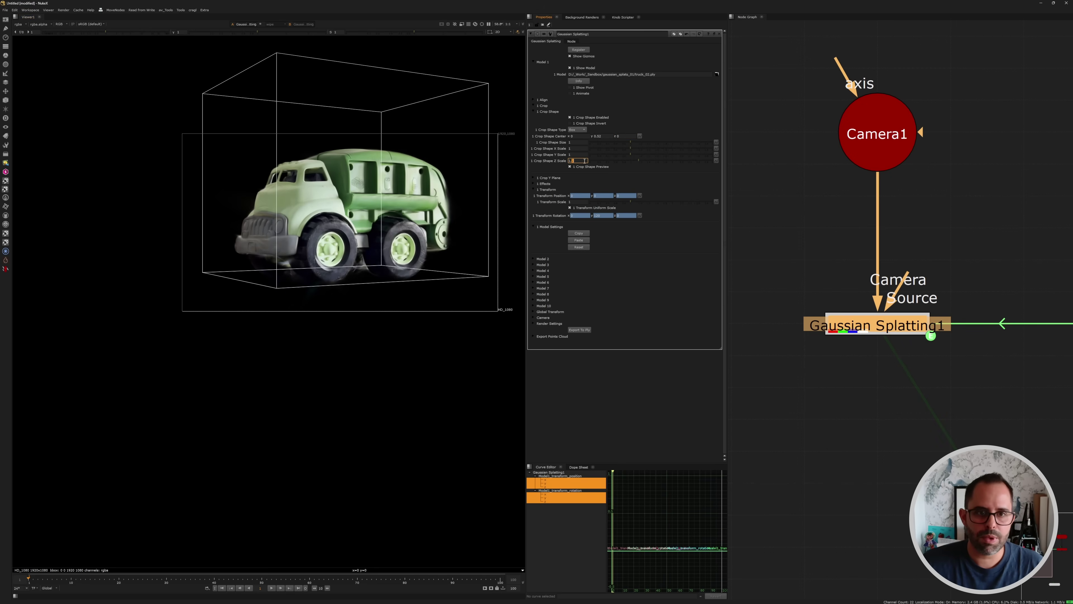
Raise the Crop Shape X Scale to 1.4 and turn off the crop shape preview
left_click(575, 149)
key("Up")
key("Up")
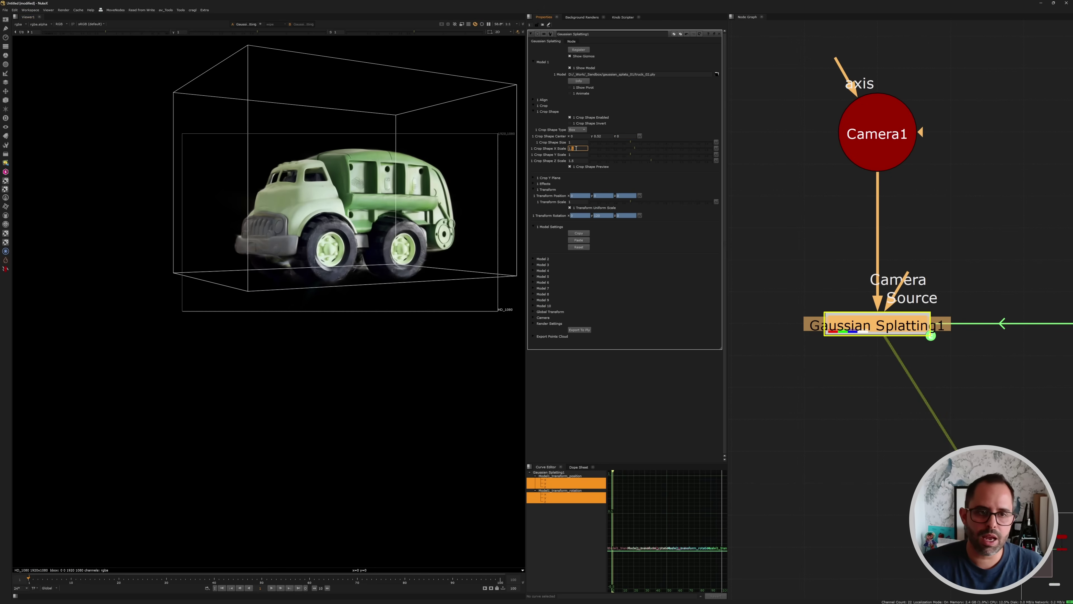
key("Up")
left_click(567, 251)
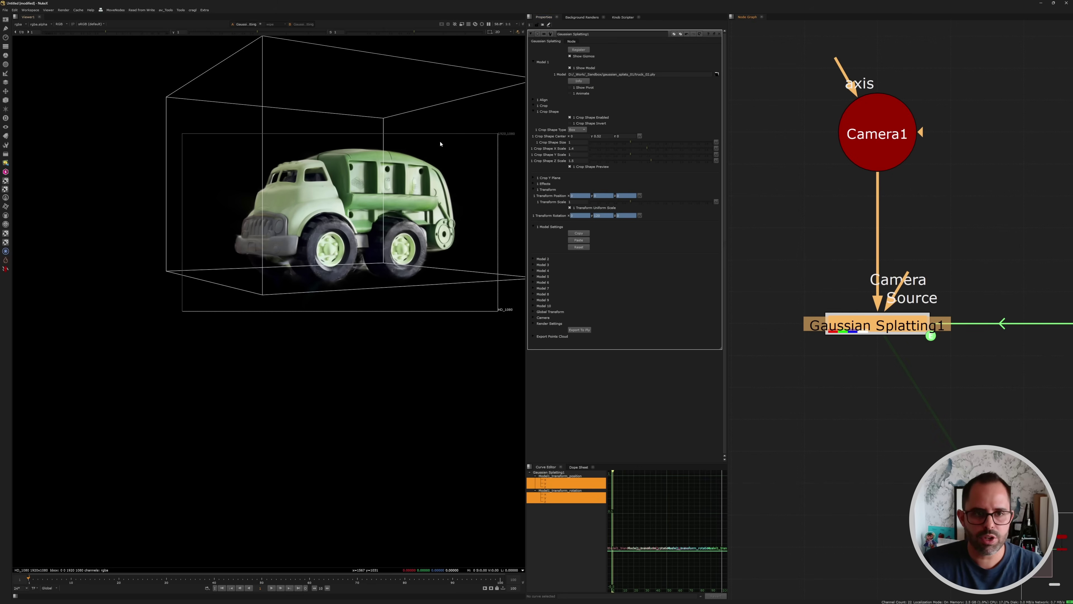
left_click(579, 167)
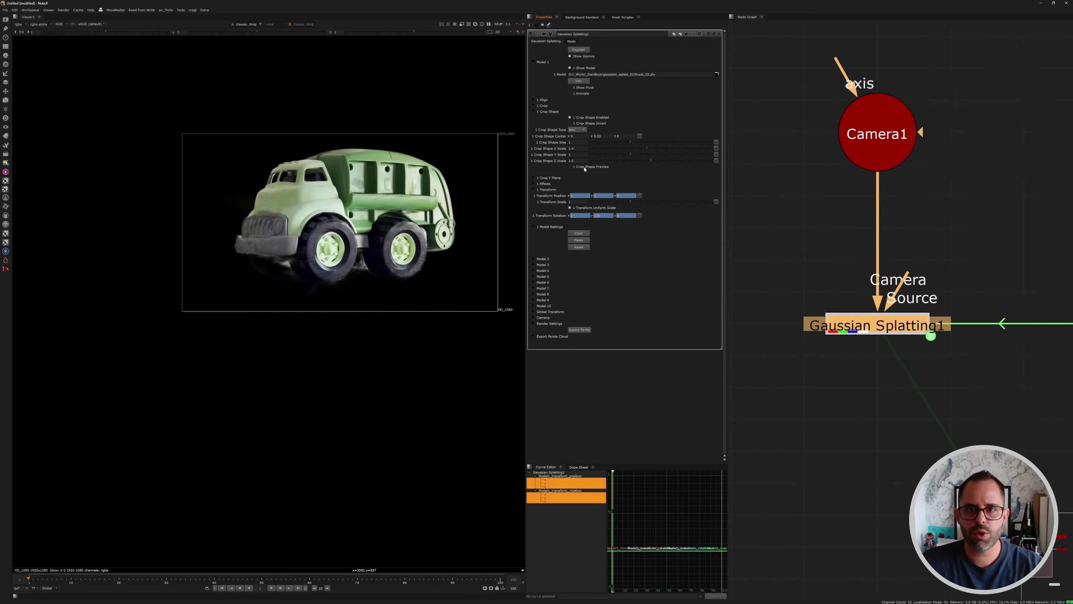
Increase Camera1's Z translation to about 12.46 to pull the camera away from the truck
scroll(1011, 269, "down", 4)
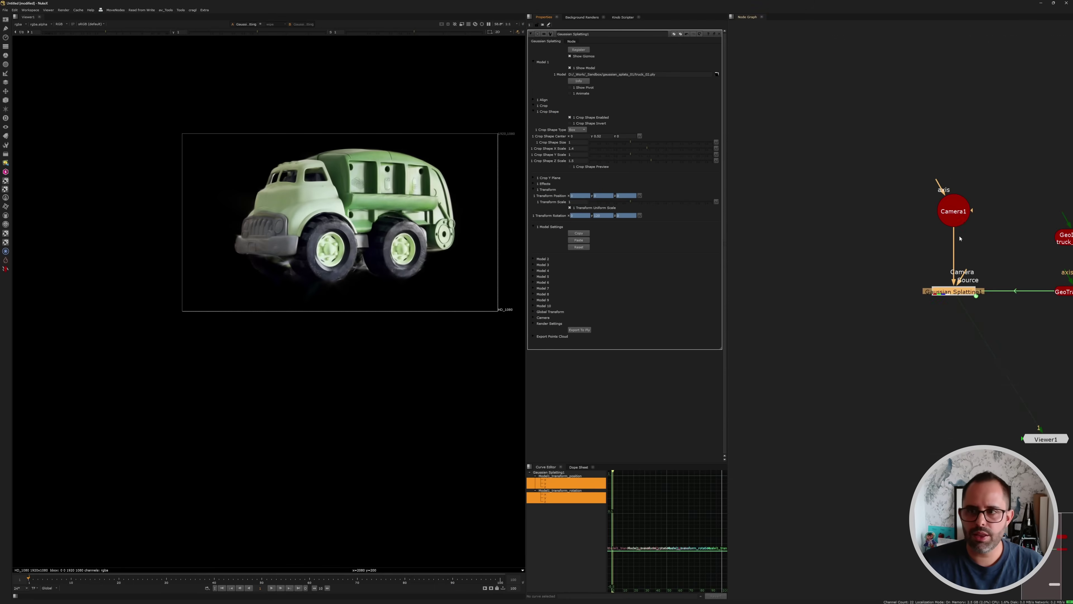
double_click(953, 211)
key("f")
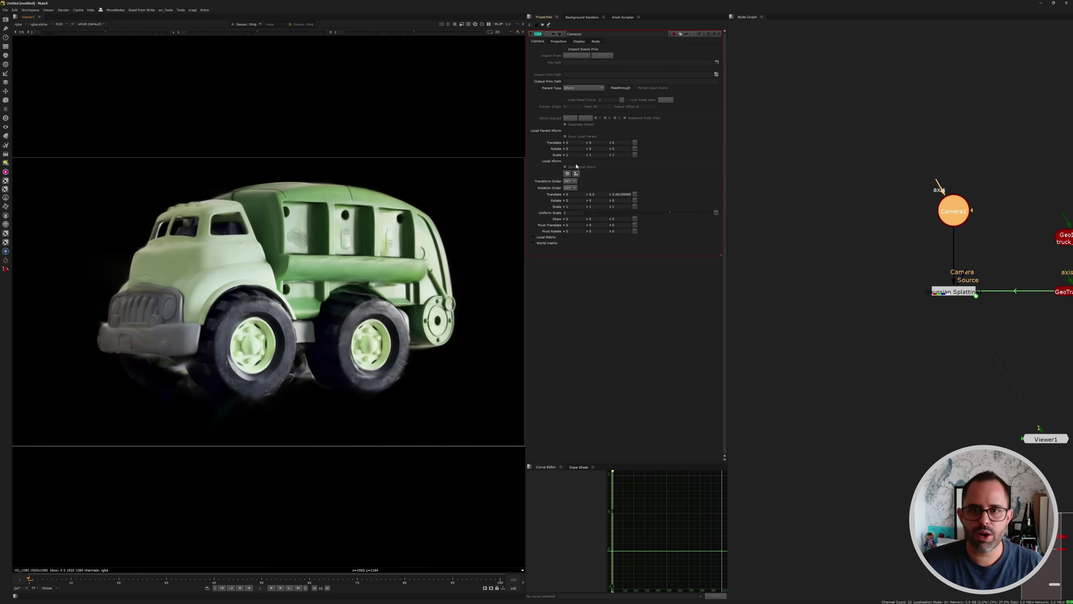
left_click(613, 194)
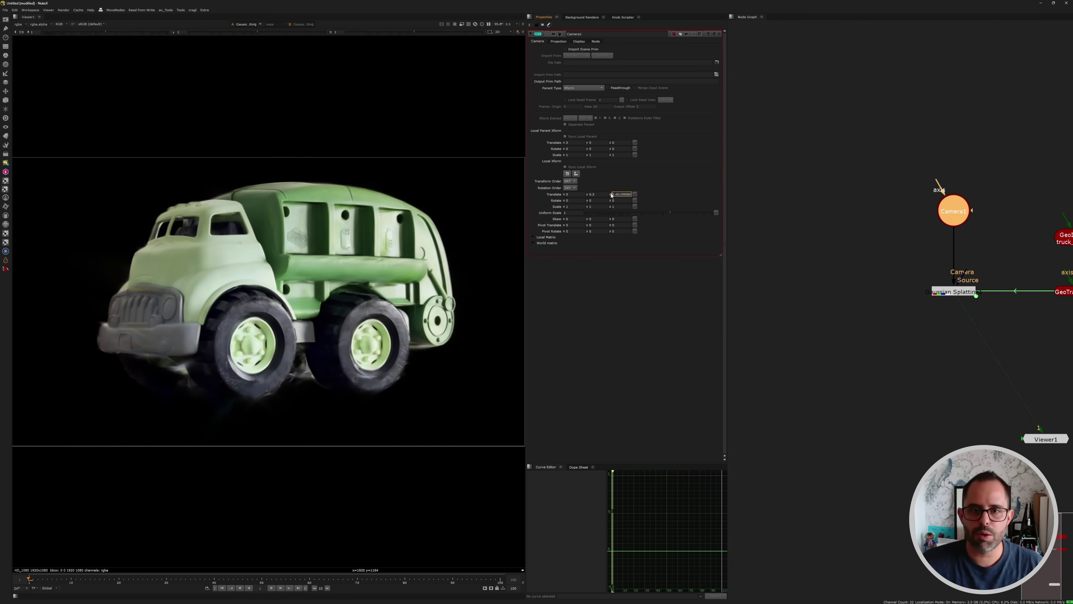
scroll(611, 194, "down", 3)
scroll(611, 193, "up", 8)
scroll(611, 193, "up", 4)
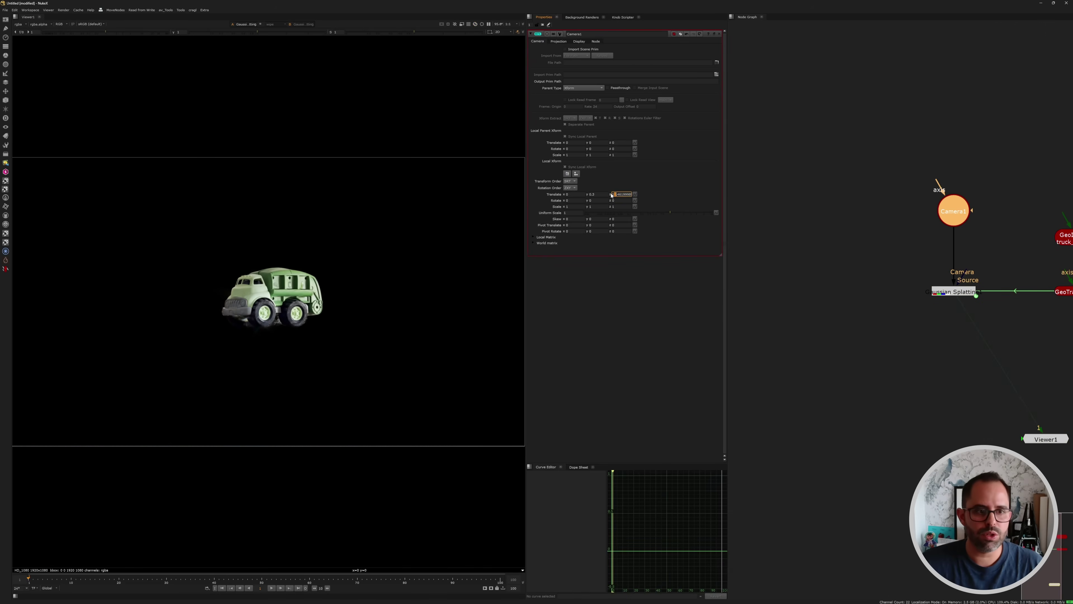
Open the GeoTransform1 node's settings and try changing its Y rotation
middle_click_drag(1043, 304, 968, 292)
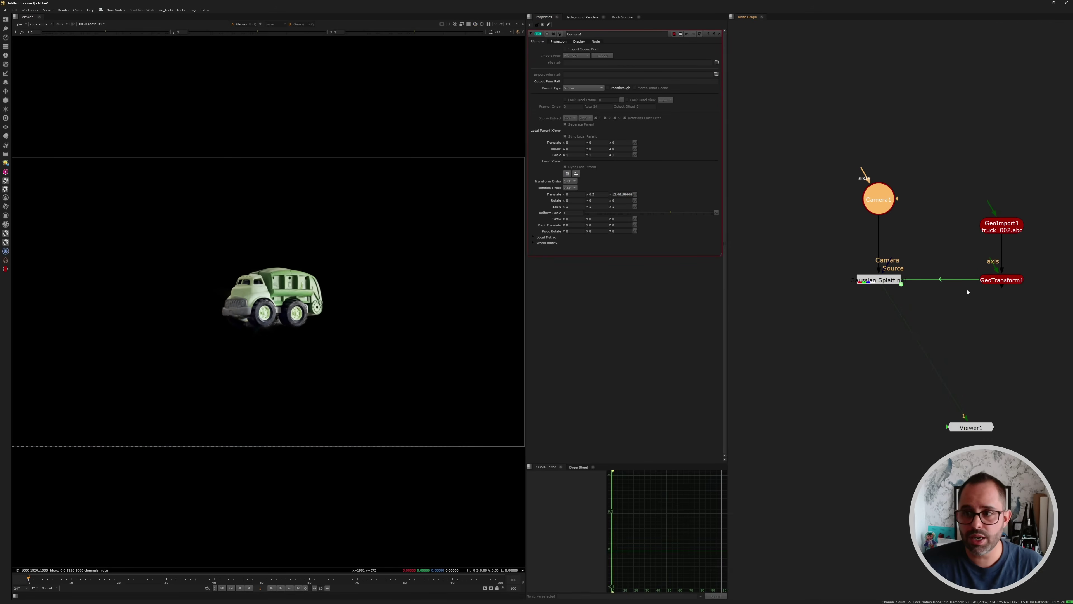
double_click(985, 280)
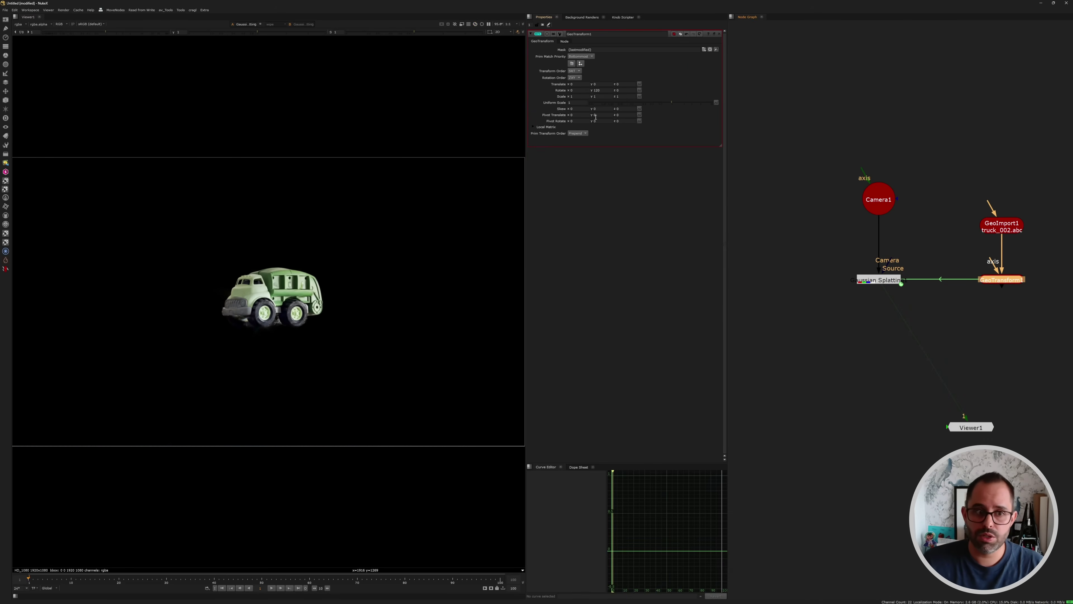
left_click(597, 92)
scroll(598, 92, "up", 5)
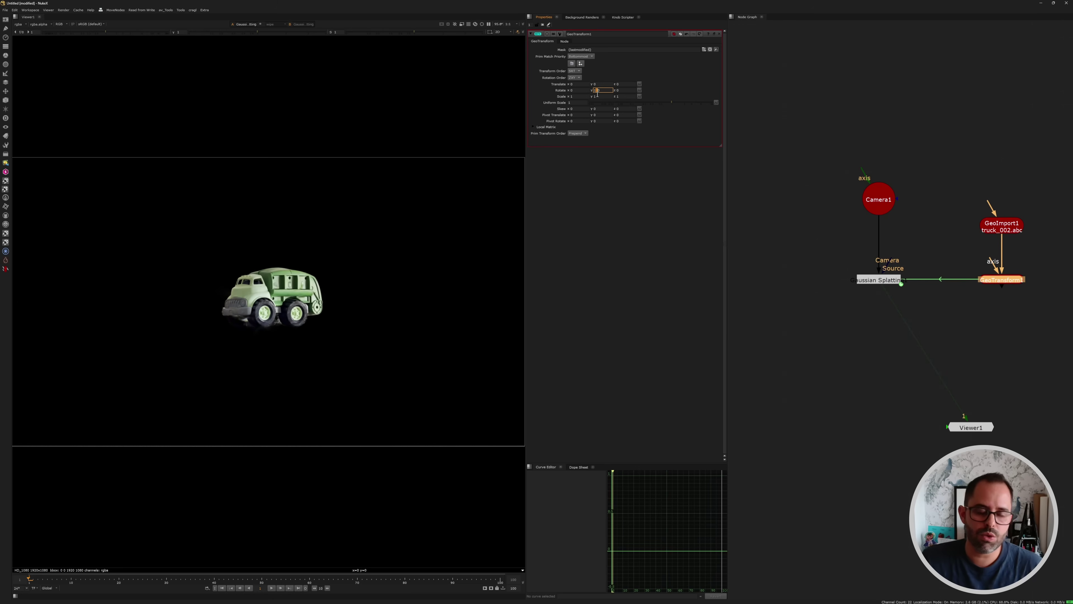
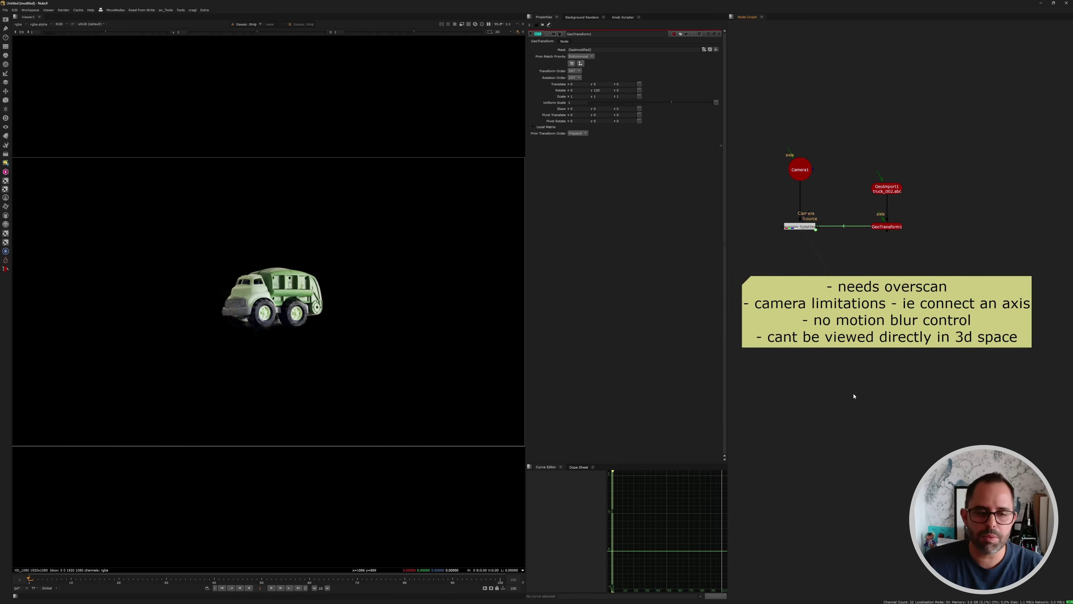
Switch to the living-room comp script, scrub to a close frame of the truck and examine its lower edge at the frame border
mouse_move(634, 601)
left_click(600, 567)
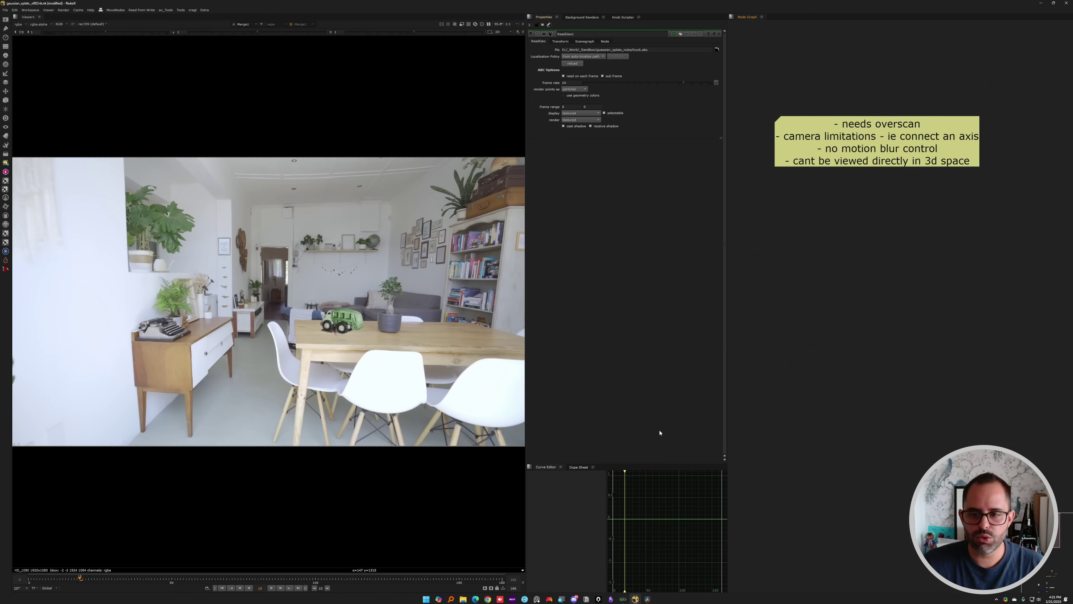
left_click_drag(409, 579, 423, 579)
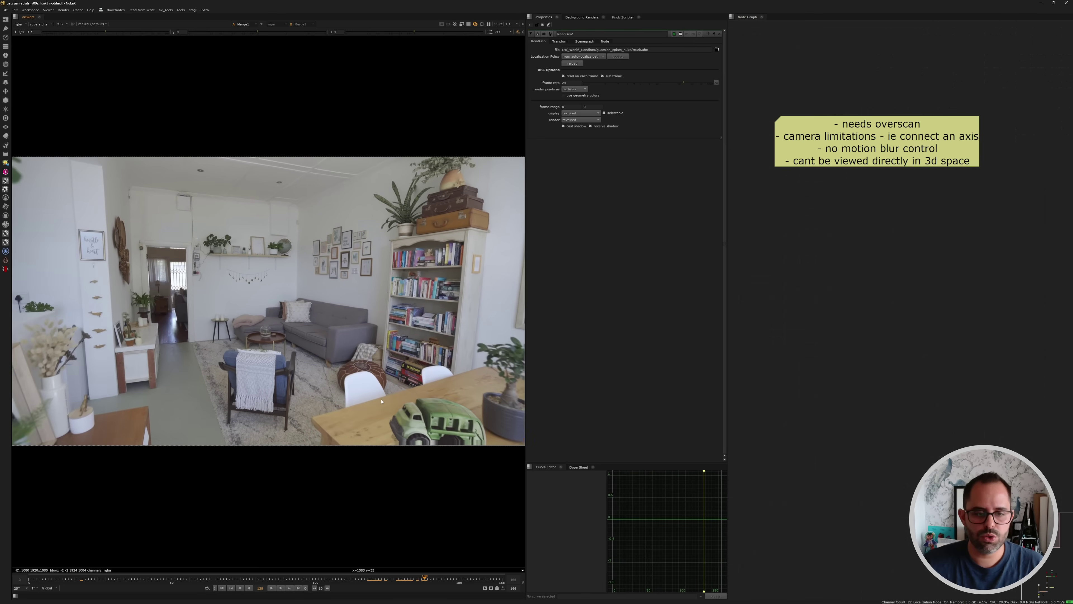
scroll(452, 464, "up", 7)
middle_click_drag(452, 464, 362, 416)
mouse_move(410, 580)
left_mouse_down()
mouse_move(397, 579)
mouse_move(407, 579)
left_mouse_up()
scroll(192, 348, "up", 1)
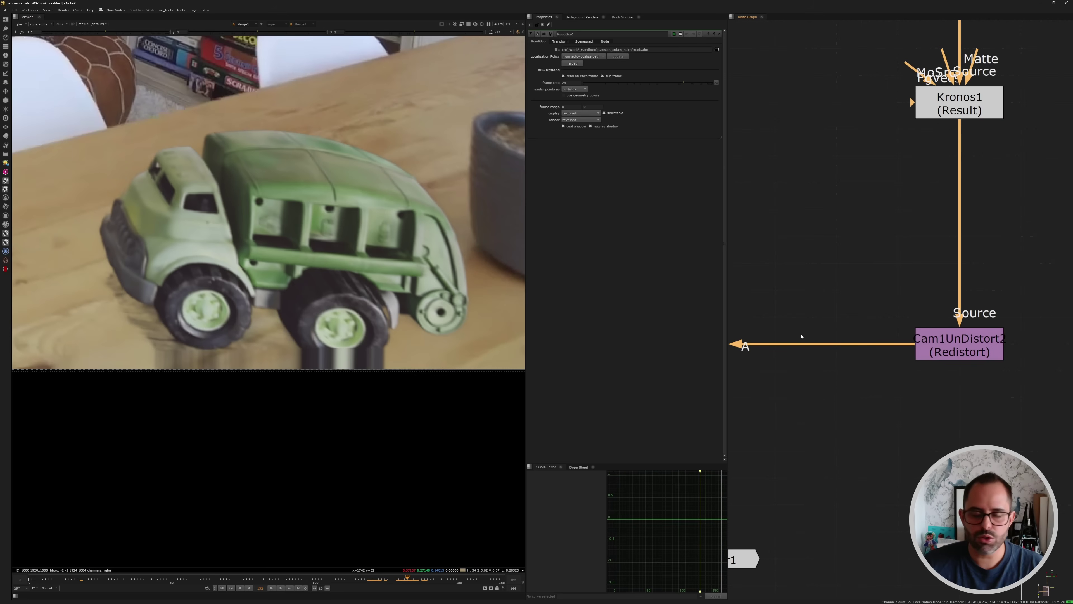
Trace the comp's node tree up to the Gaussian Splatting3 node and scrub the frames where the truck meets the frame edge
middle_click_drag(883, 101, 894, 508)
middle_click_drag(883, 254, 891, 499)
left_click_drag(800, 173, 1065, 339)
right_click(1057, 335)
left_click(888, 334)
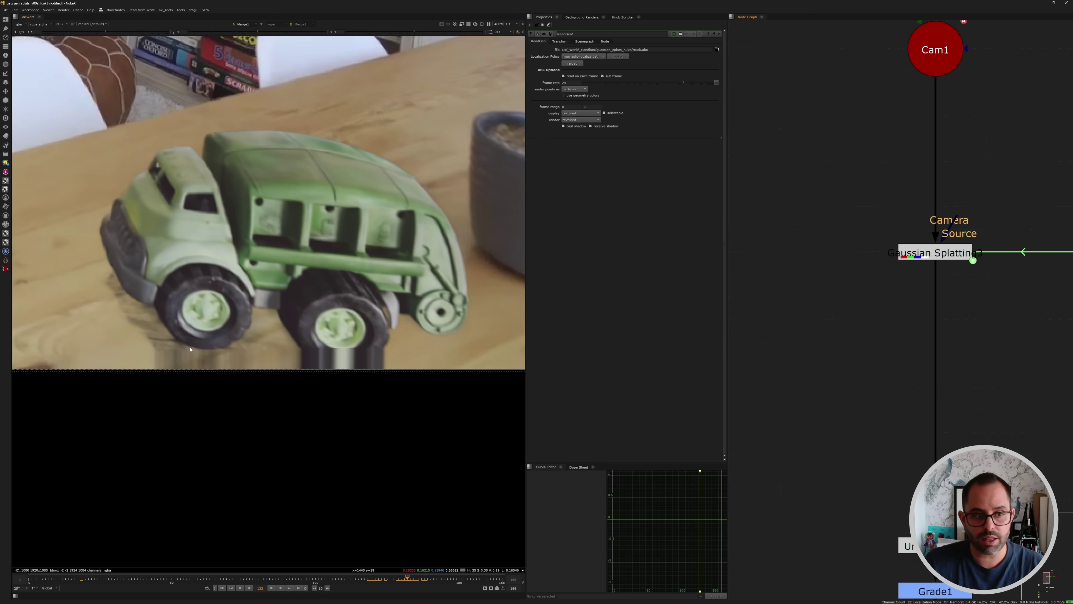
left_click(397, 580)
mouse_move(397, 580)
left_mouse_down()
mouse_move(407, 581)
mouse_move(378, 580)
mouse_move(410, 580)
left_mouse_up()
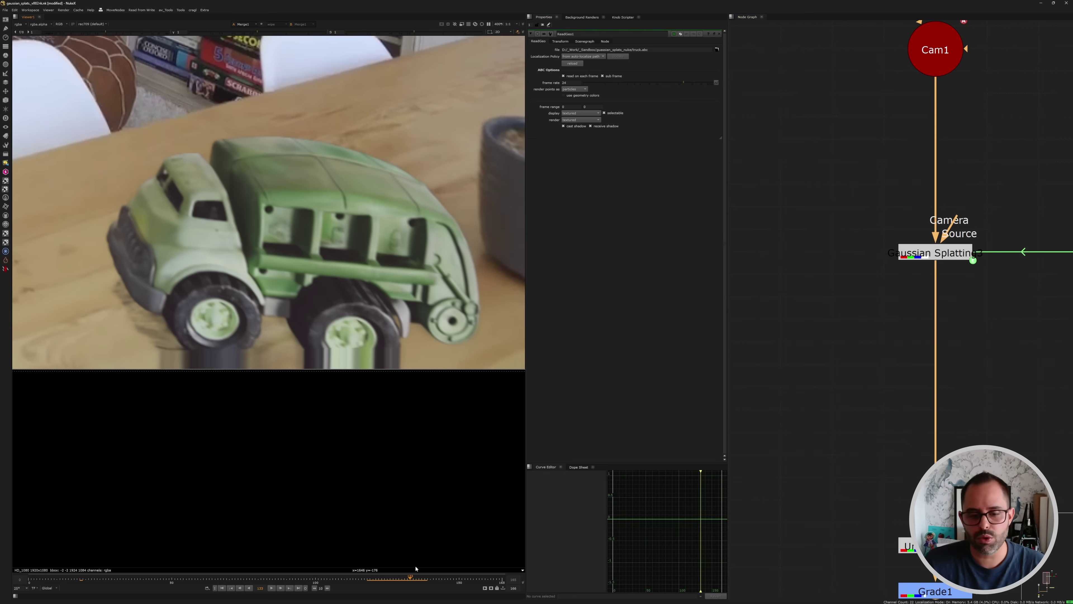
Examine the Gaussian Splatting3 node against the wider view of the truck in the comp
scroll(357, 265, "down", 4)
left_click_drag(839, 192, 1025, 312)
scroll(1023, 294, "up", 3)
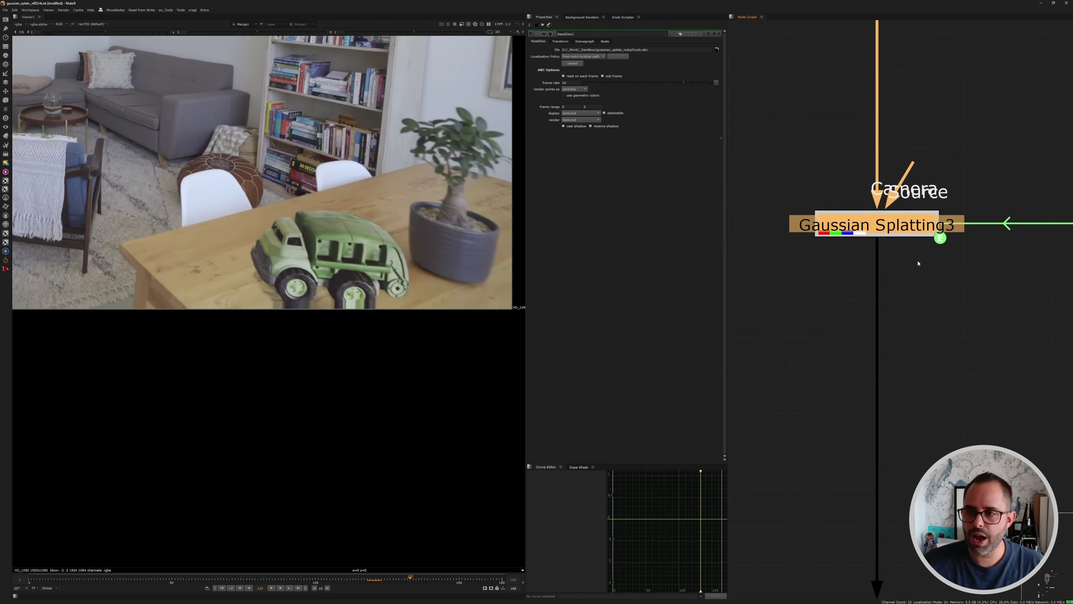
left_click_drag(781, 172, 951, 261)
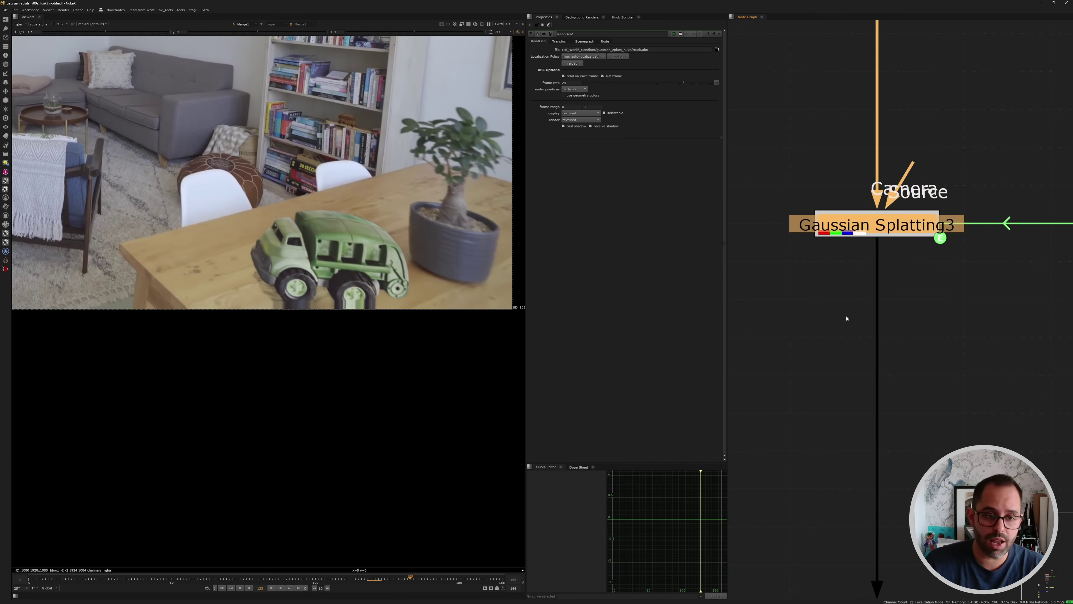
Open the Kronos1 node below Premult23 and set its Shutter Time to 8
scroll(853, 316, "down", 3)
middle_click_drag(846, 442, 847, 105)
middle_click_drag(846, 504, 853, 304)
scroll(854, 304, "up", 5)
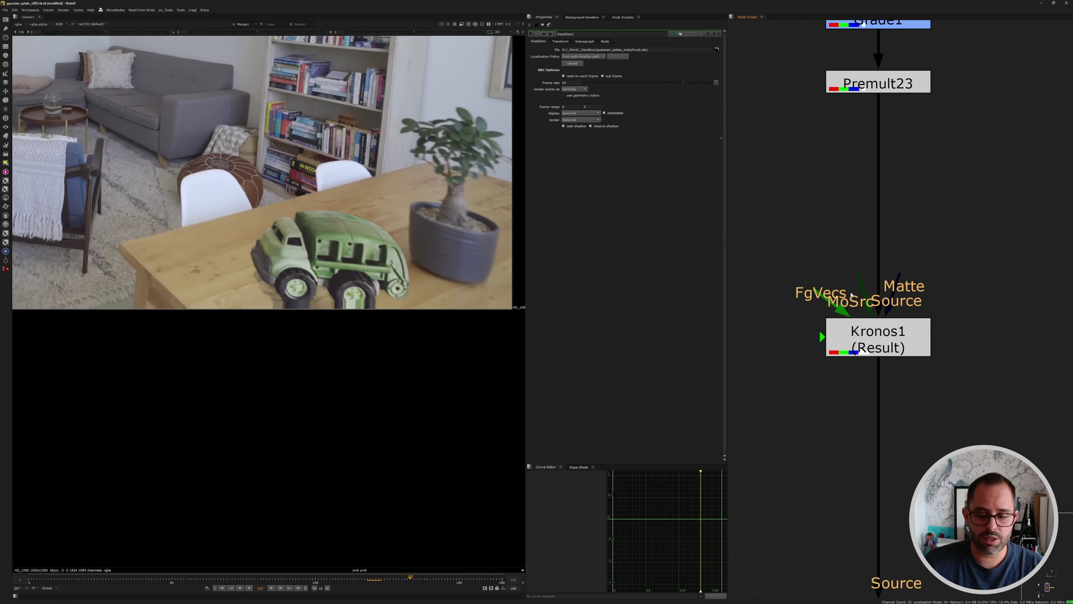
middle_click_drag(829, 421, 835, 302)
double_click(857, 231)
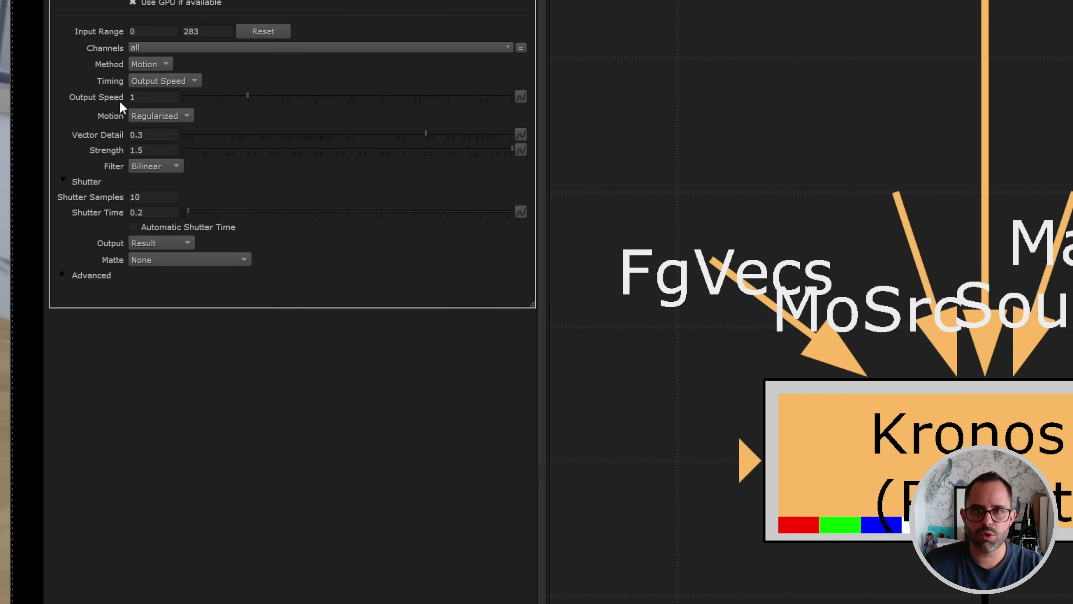
left_click_drag(149, 197, 93, 219)
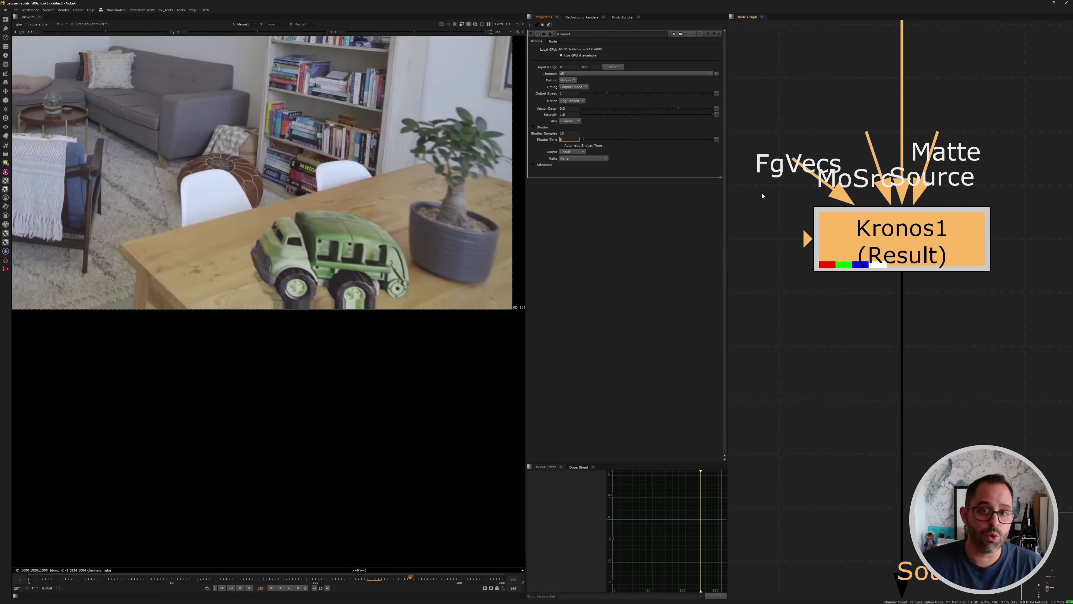
left_click(842, 284)
scroll(820, 288, "down", 1)
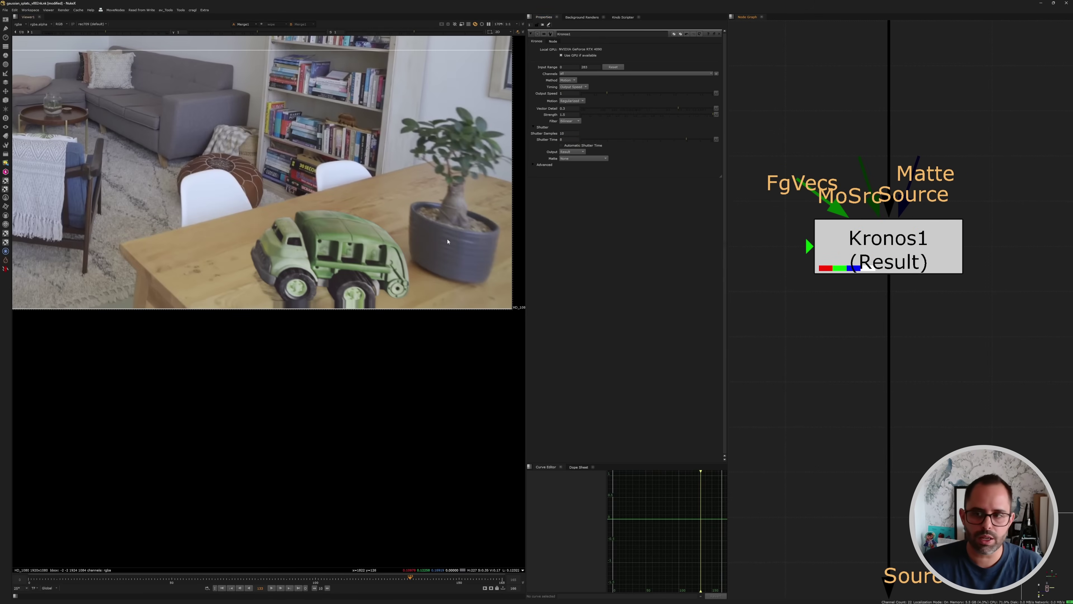
View the Gaussian Splatting3 output directly and examine the truck's alpha edges, returning to the colour view
middle_click_drag(430, 236, 419, 331)
scroll(800, 204, "down", 3)
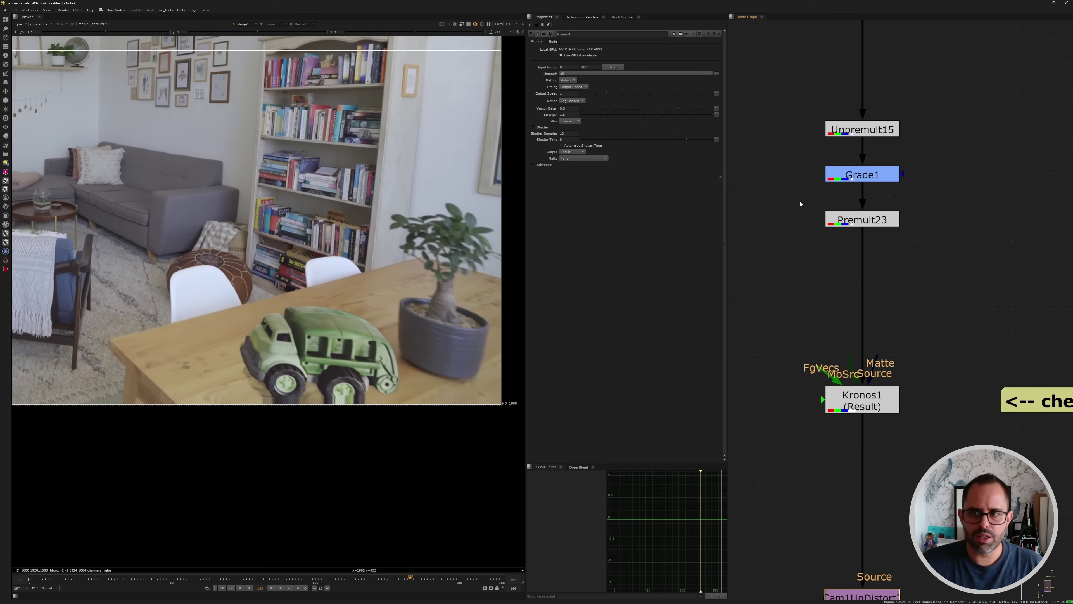
middle_click_drag(828, 63, 823, 227)
middle_click_drag(830, 32, 824, 273)
left_click(829, 241)
key("1")
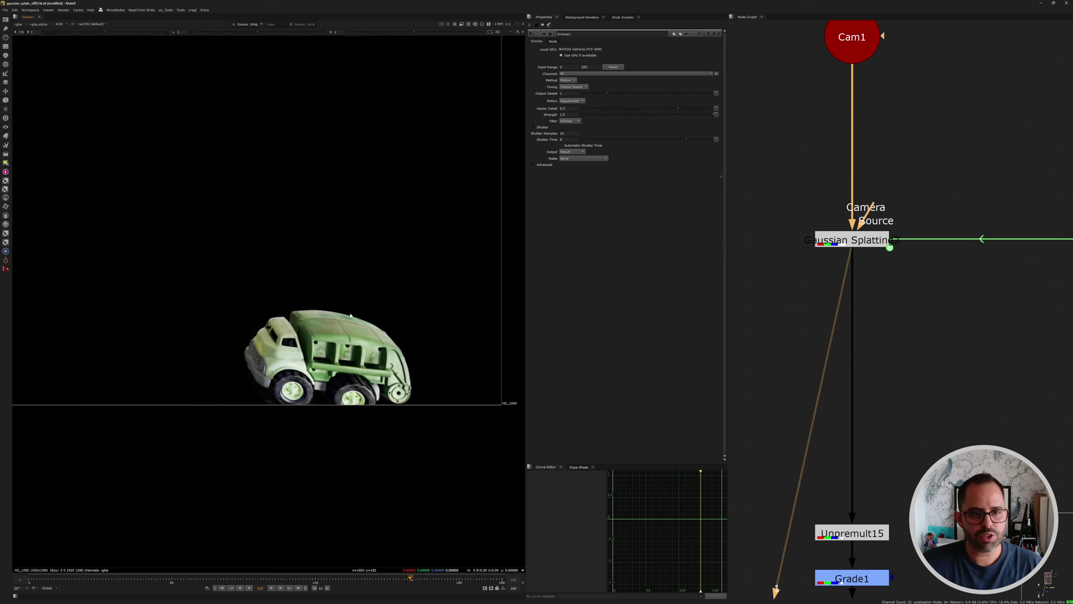
key("a")
scroll(270, 321, "up", 3)
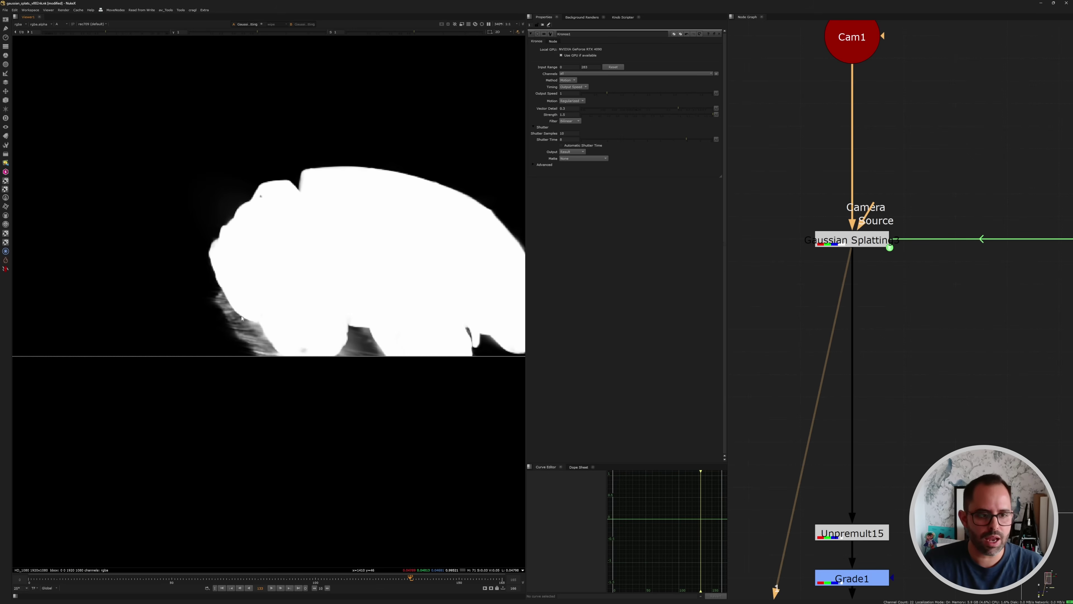
key("a")
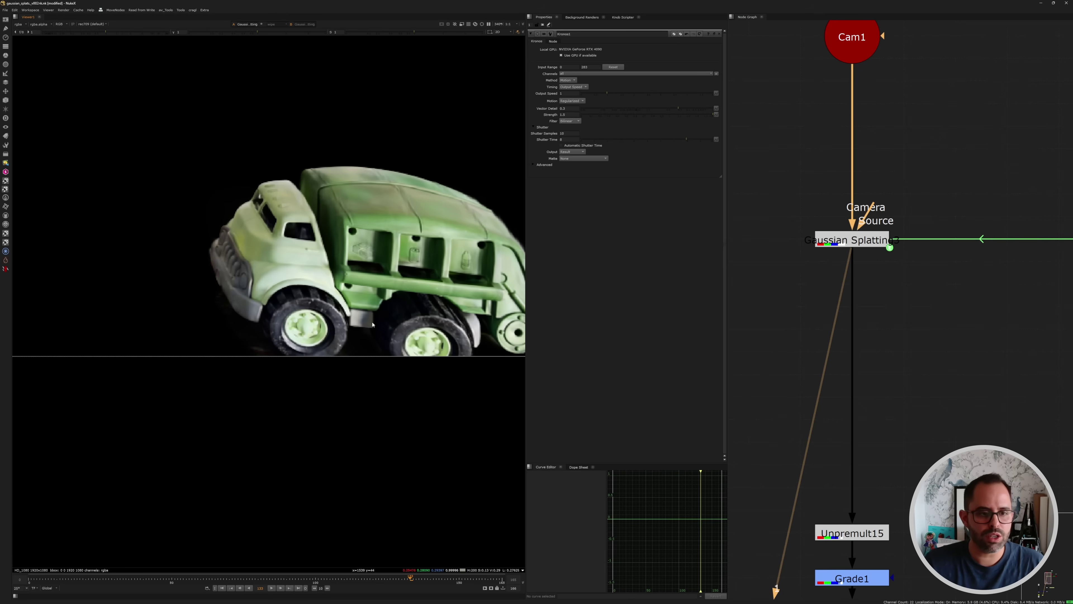
Open the Gaussian Splatting3 settings and review the Draw Quality options, keeping VeryHigh
left_click(852, 240)
double_click(852, 239)
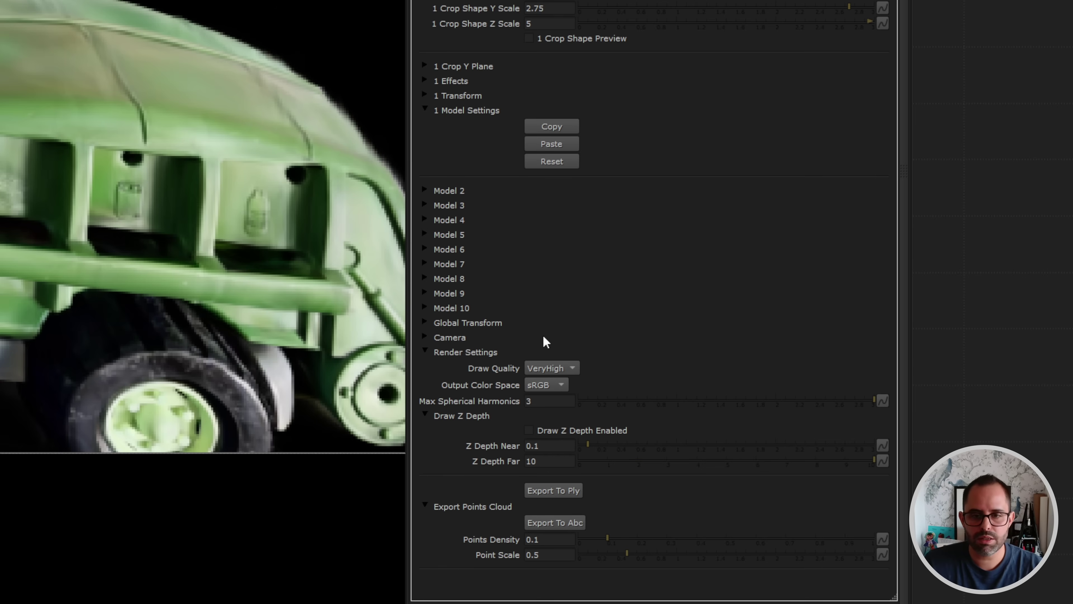
left_click(568, 369)
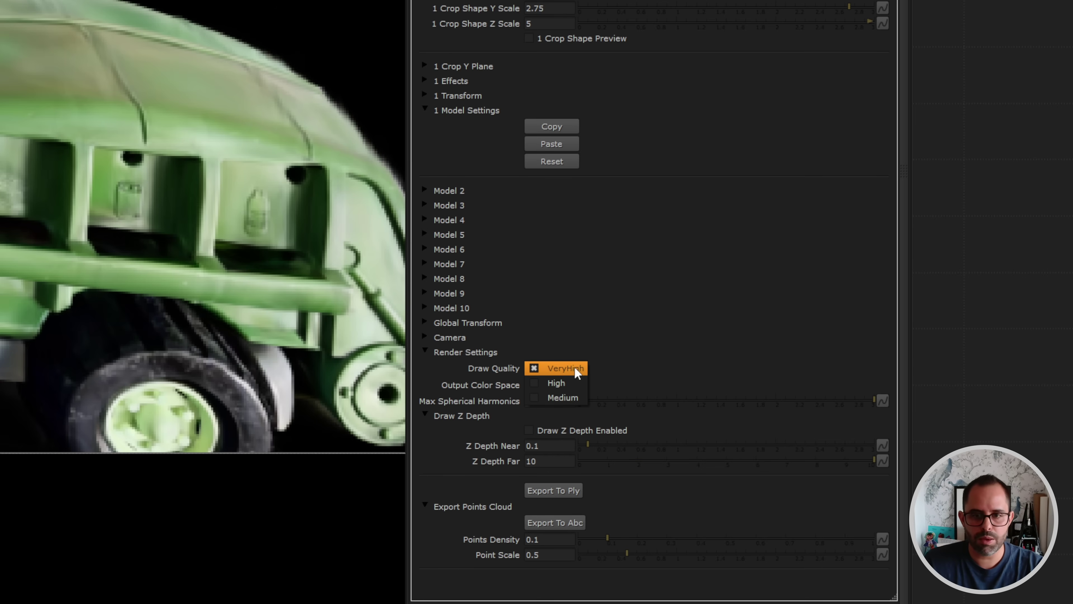
left_click(480, 365)
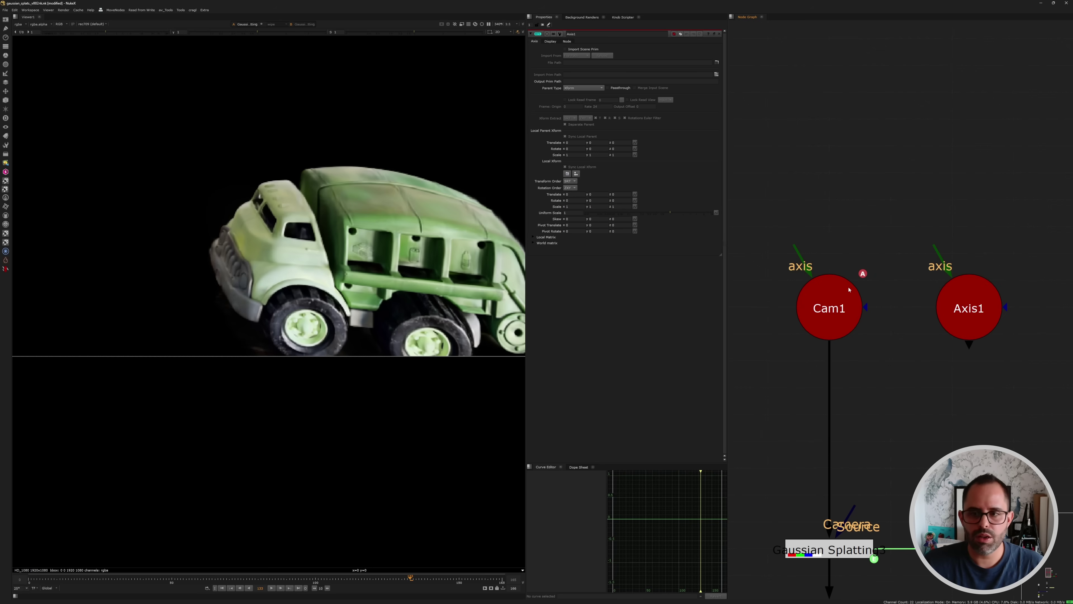
Connect Cam1's axis input to the Axis1 node and examine the Gaussian Splatting3 node that Cam1 feeds
left_click_drag(793, 249, 934, 330)
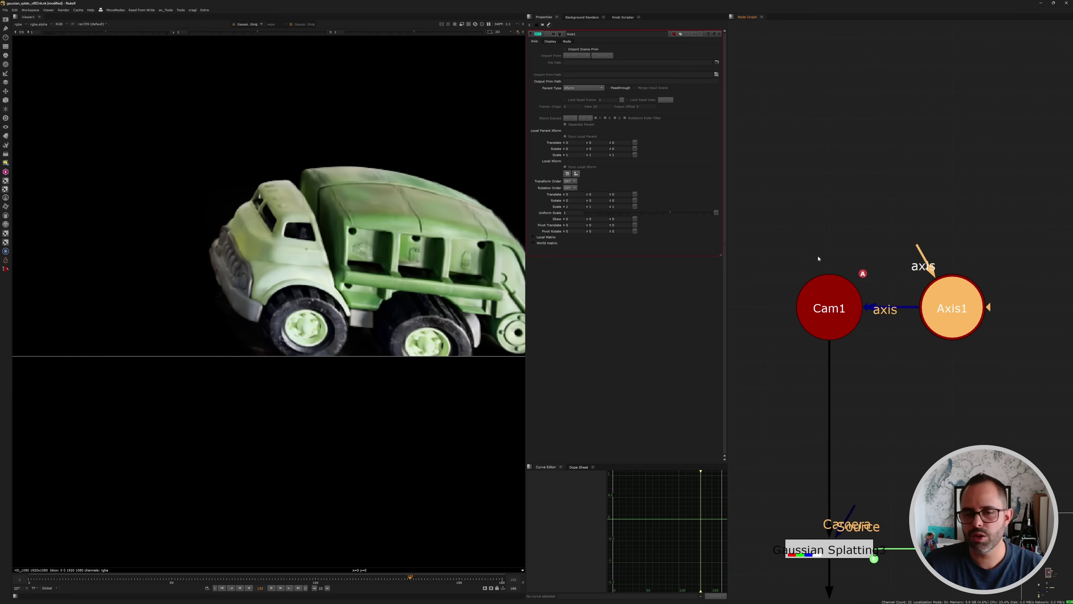
left_click_drag(769, 235, 908, 376)
left_click_drag(770, 207, 916, 358)
left_click_drag(756, 485, 912, 573)
middle_click_drag(858, 565, 868, 489)
scroll(867, 488, "up", 3)
scroll(854, 471, "down", 2)
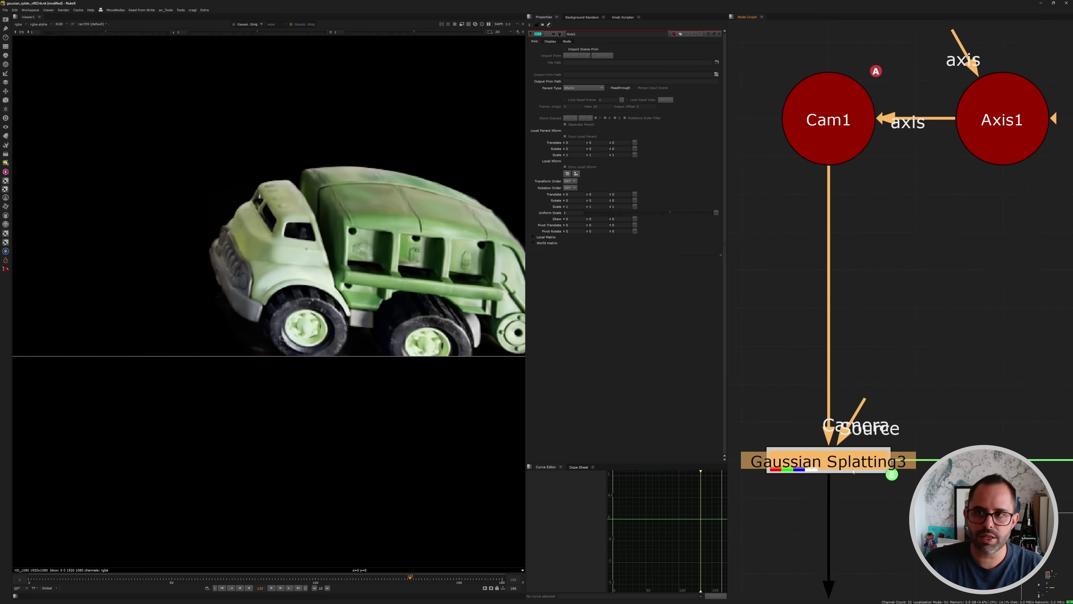
Delete the Axis1 node attached to Cam1
left_click(662, 117)
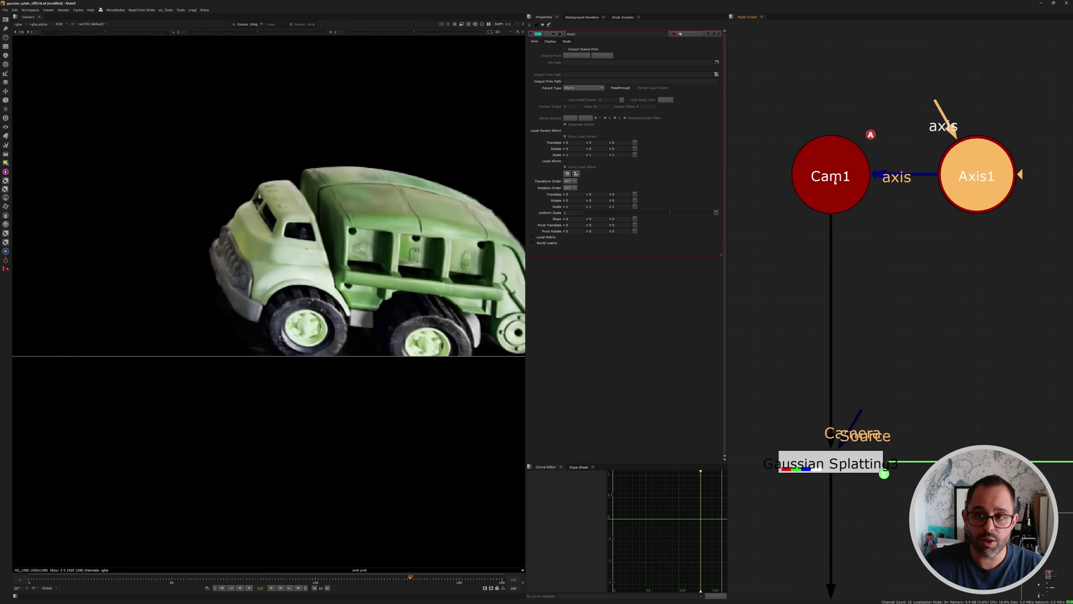
left_click_drag(748, 425, 931, 510)
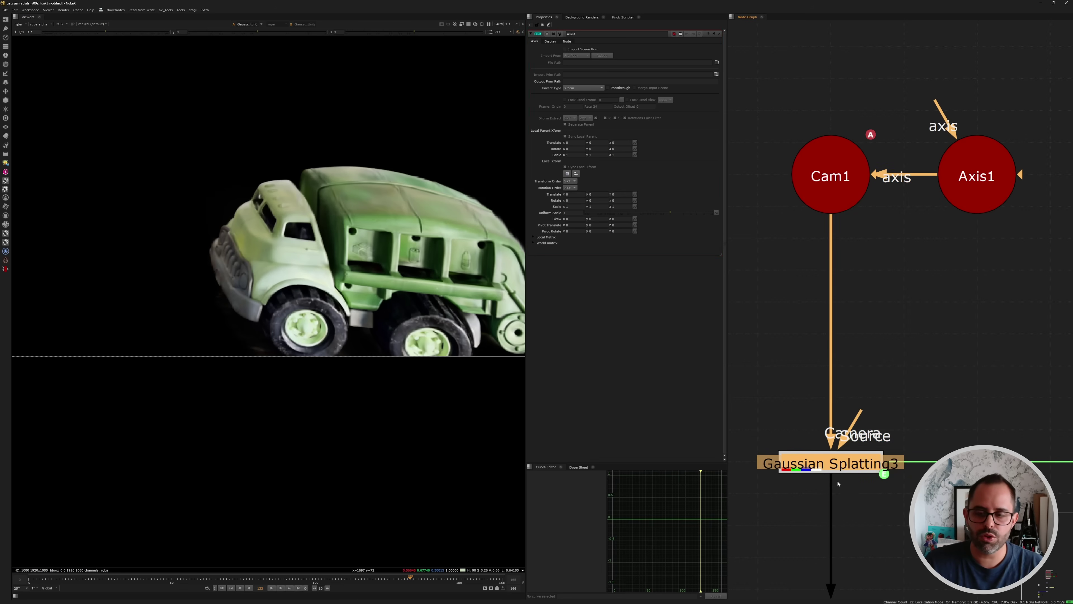
left_click(798, 497)
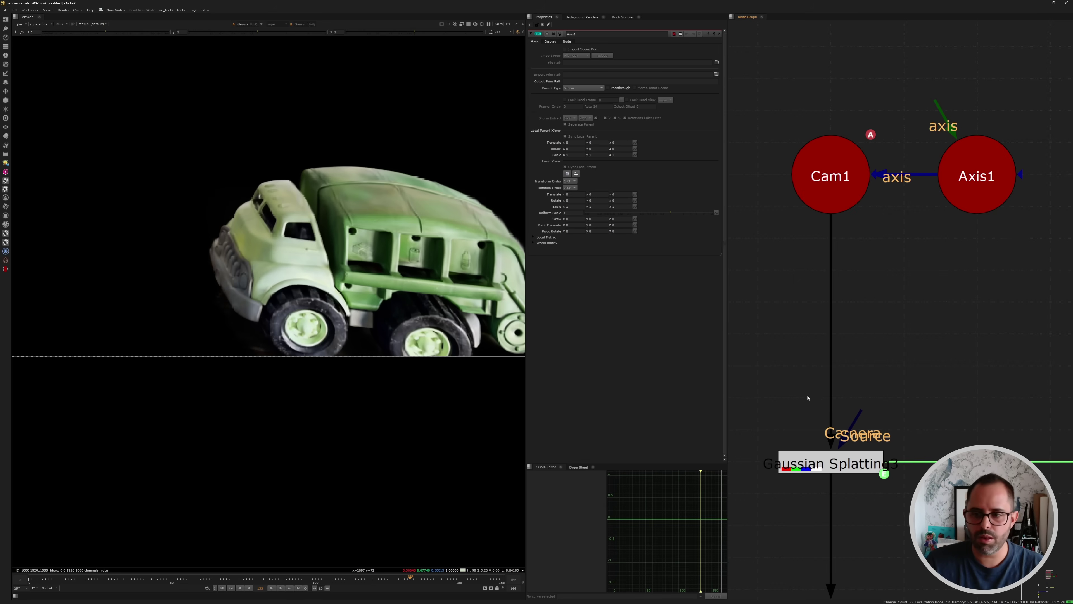
left_click_drag(877, 270, 1071, 89)
middle_click_drag(880, 188, 893, 207)
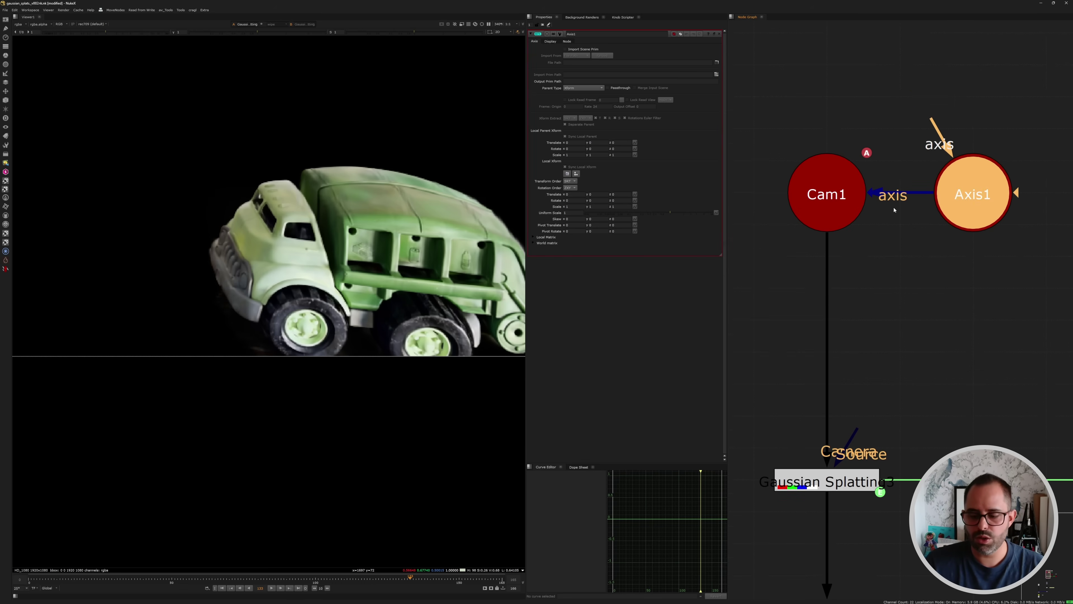
key("Delete")
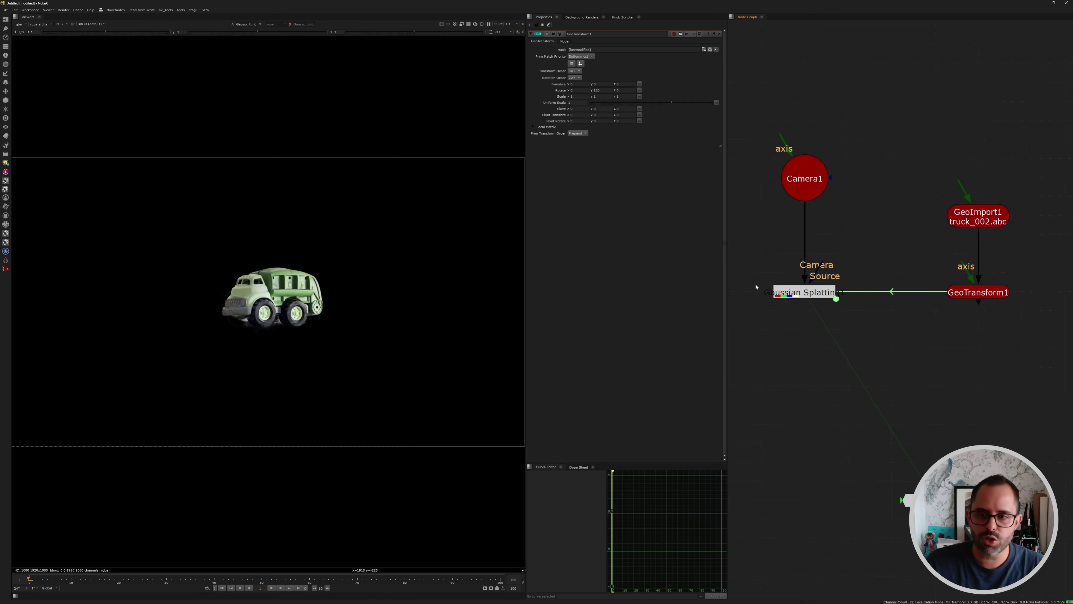
Examine the Gaussian Splatting1 node and its connections to Camera1 and GeoTransform1 in the original truck script
left_click(782, 292)
key("f")
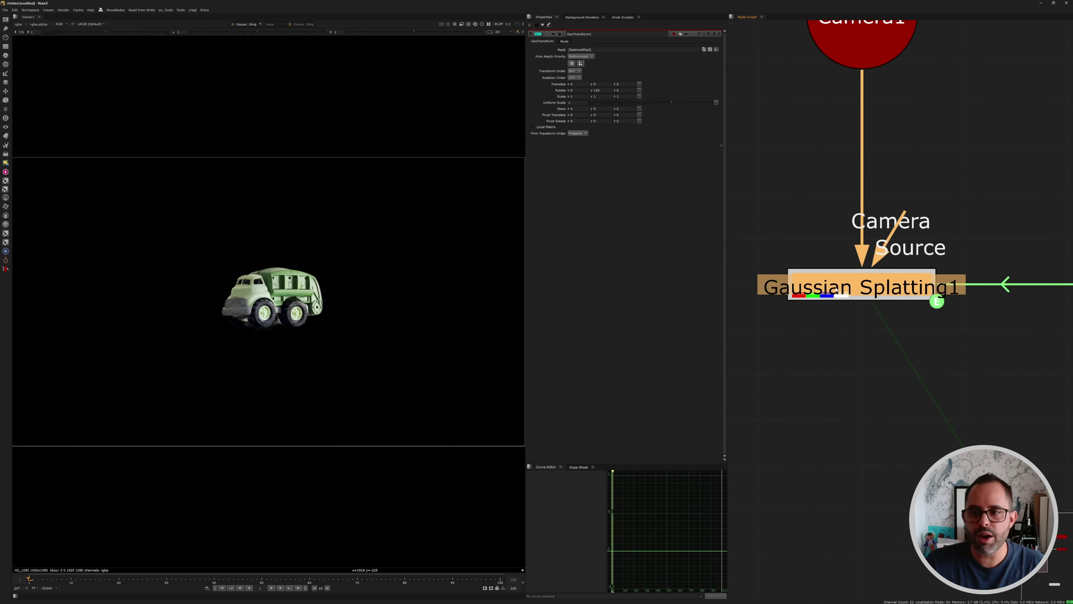
scroll(806, 269, "down", 2)
middle_click_drag(956, 264, 881, 296)
scroll(879, 295, "down", 2)
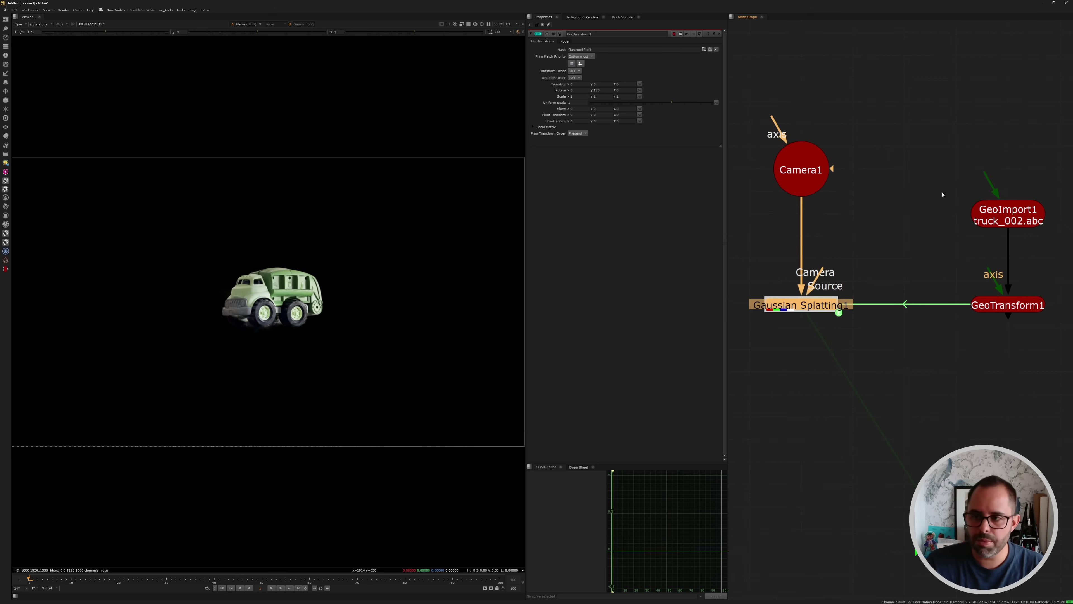
scroll(1026, 287, "up", 3)
middle_click_drag(841, 267, 868, 281)
scroll(913, 233, "down", 3)
middle_click_drag(998, 249, 874, 249)
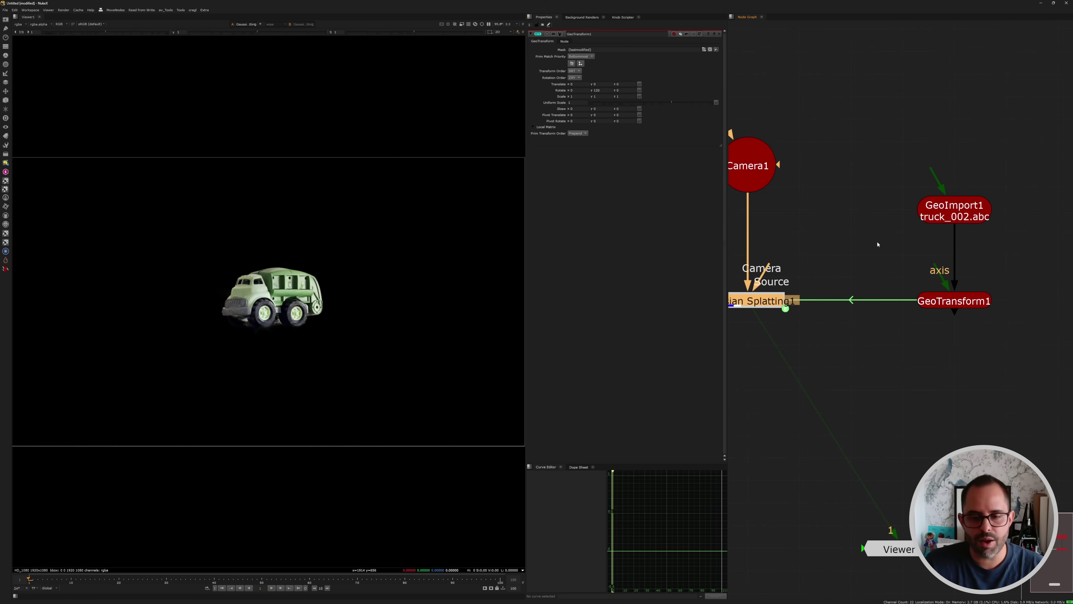
left_click(810, 256)
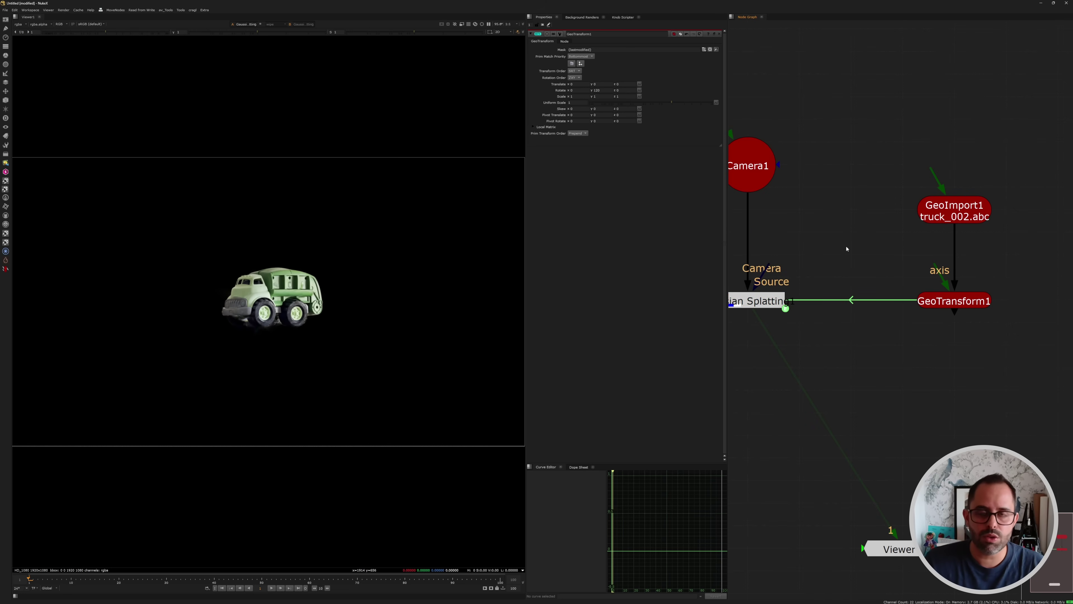